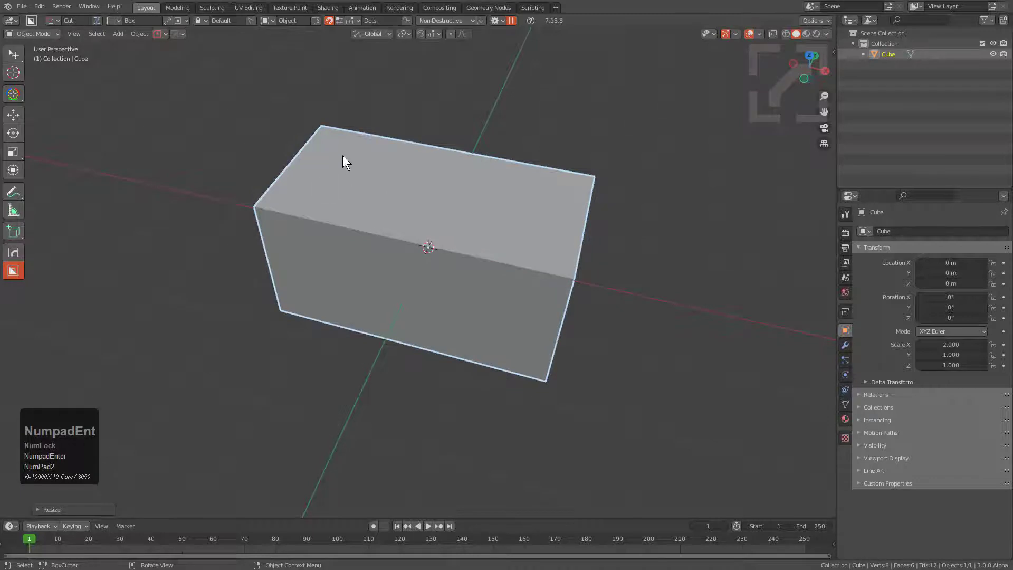
- Cut a box-shaped recess into the top and front of the block, about 1.415 deep, leaving end walls and a rear wall
mouse_move(321, 149)
mouse_down()
mouse_move(414, 277)
mouse_move(532, 296)
mouse_move(531, 306)
mouse_up()
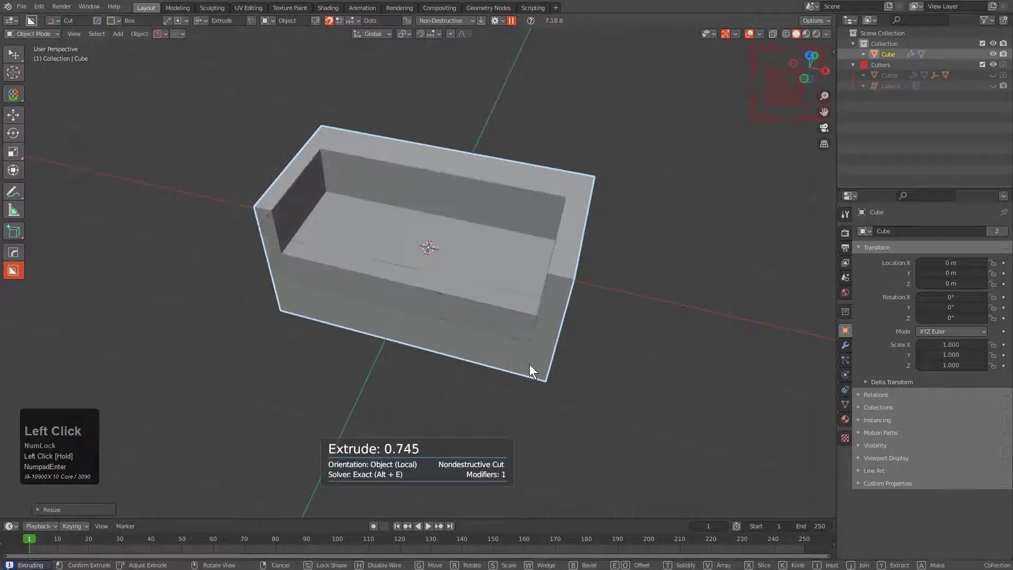
click(418, 286)
- Create a large cylinder with the circle shape in Make mode, starting from the end wall and running along the recess
middle_drag(418, 286, 374, 231)
scroll(374, 231, up, 2)
key(d)
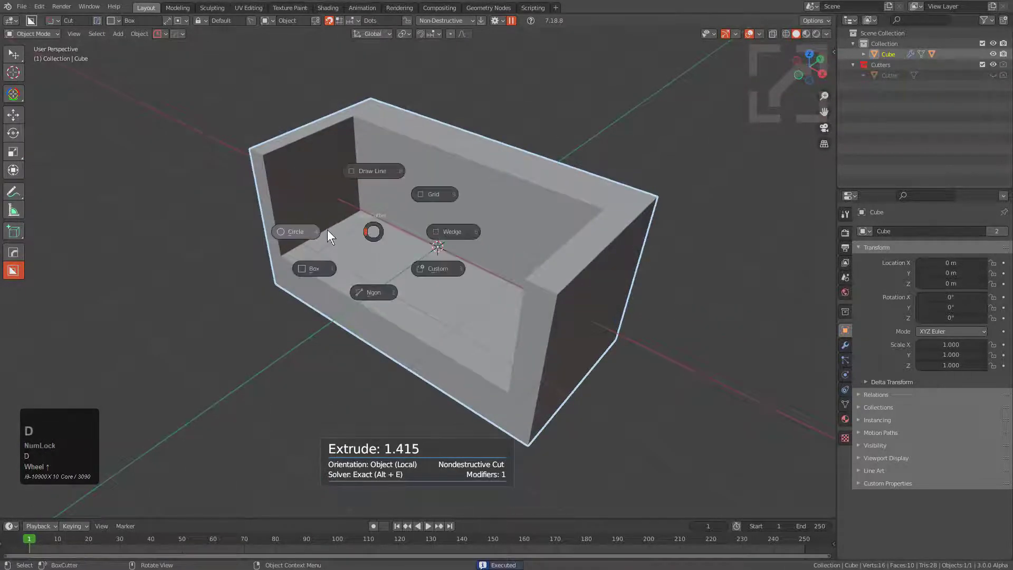
click(307, 189)
drag(314, 186, 350, 199)
key(a)
middle_drag(448, 253, 384, 189)
click(620, 254)
- Cut wedge notches into the inner and outer upper edges of the rear wall, extruded about 0.435 and 0.607
click(396, 129)
drag(369, 103, 441, 180)
key(w)
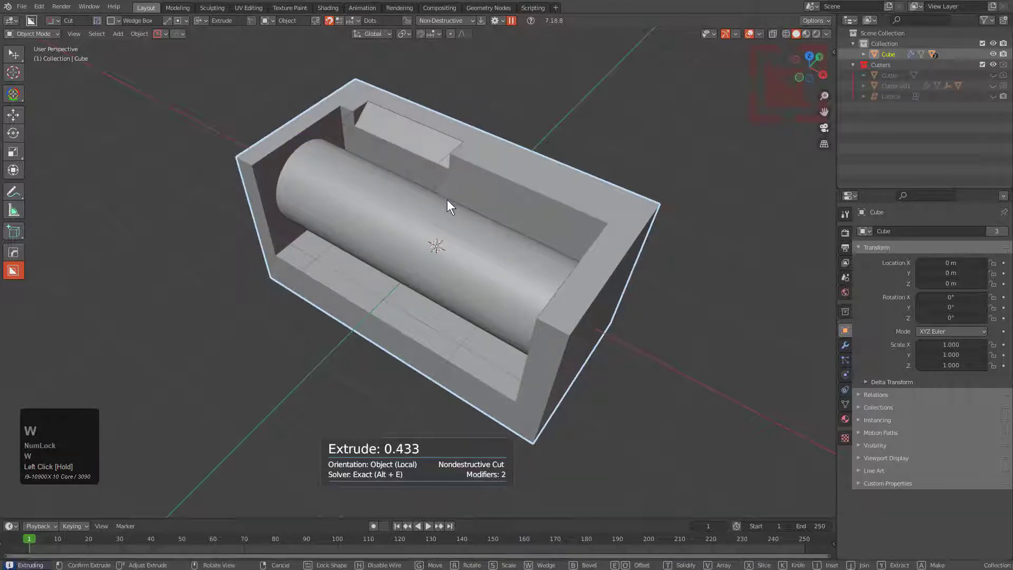
middle_drag(426, 179, 447, 220)
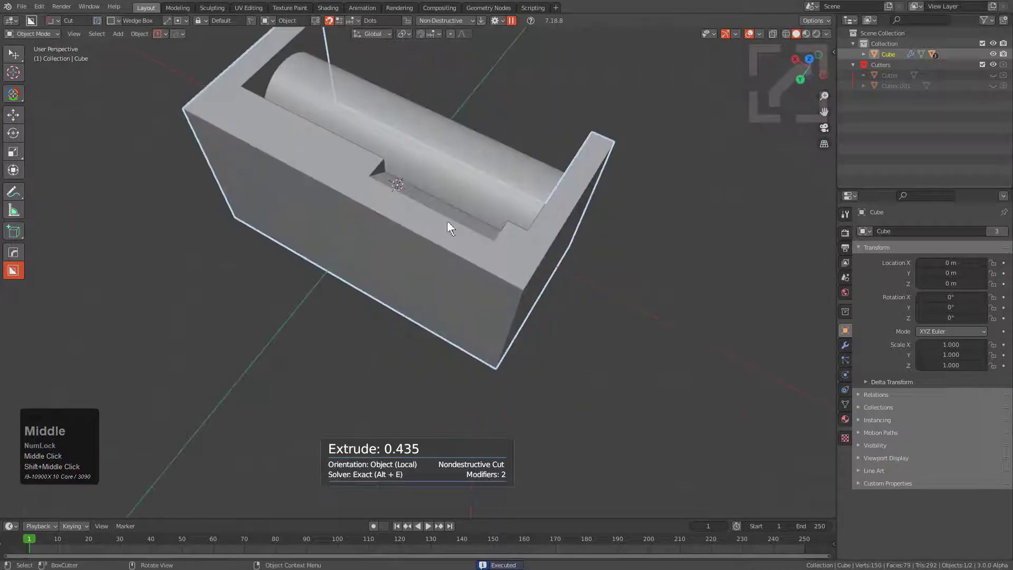
mouse_move(365, 184)
mouse_down()
mouse_move(436, 278)
mouse_move(452, 348)
mouse_up()
- Create a thin cylindrical rod in the rear wall's outer notch with the circle shape in Make mode, extruded about 1.452
scroll(543, 199, up, 3)
key(d)
click(483, 190)
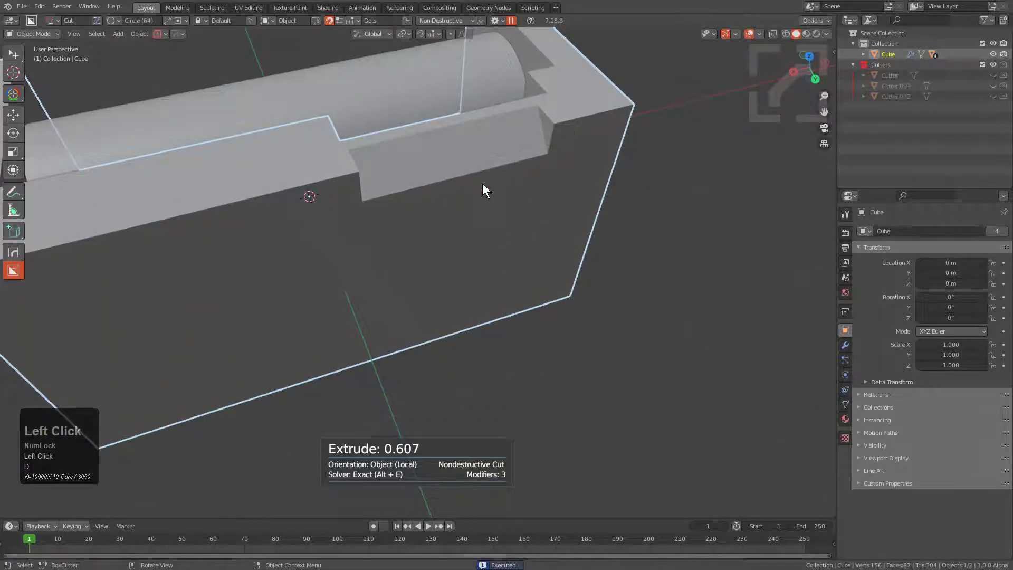
mouse_move(482, 190)
middle_down()
mouse_move(486, 248)
mouse_move(508, 177)
middle_up()
drag(517, 189, 389, 310)
key(a)
click(430, 258)
- Create a smaller cylinder between the large cylinder and the rear wall, running the full length of the recess
mouse_move(430, 258)
middle_down()
mouse_move(299, 254)
mouse_move(426, 191)
mouse_move(389, 167)
mouse_move(358, 166)
middle_up()
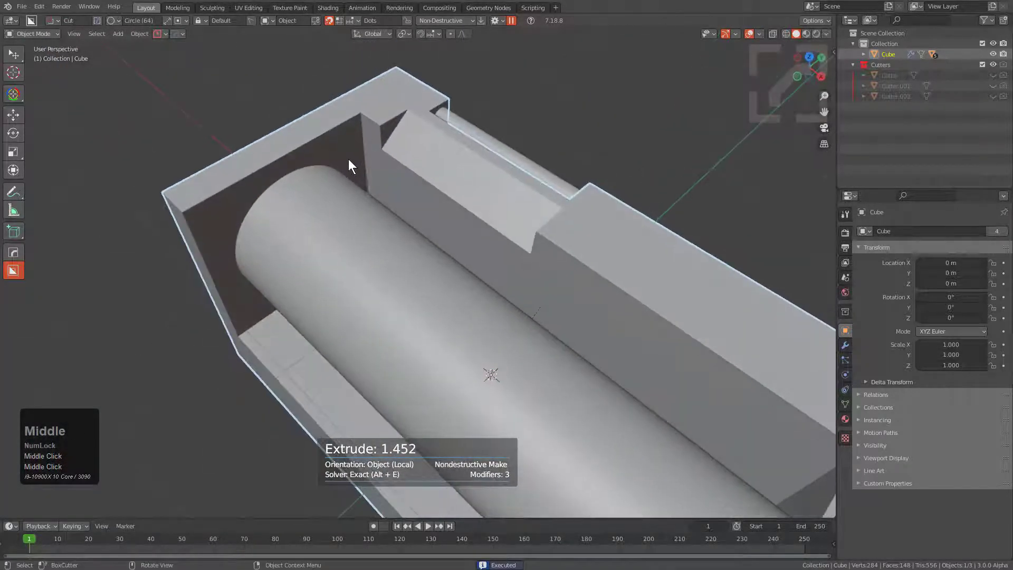
mouse_move(349, 160)
mouse_down()
mouse_move(375, 166)
mouse_move(519, 266)
mouse_up()
key(a)
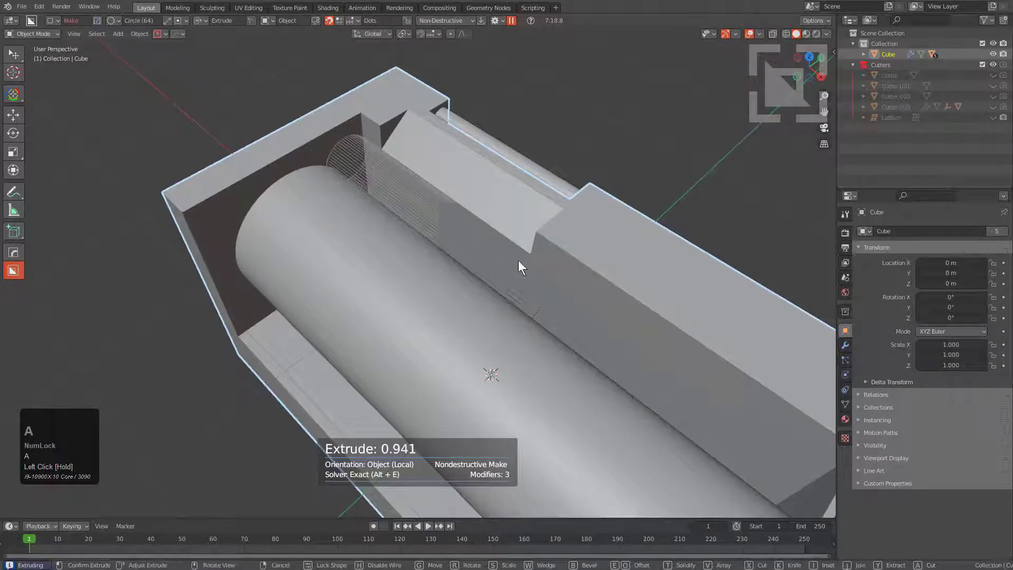
scroll(662, 351, down, 2)
middle_drag(662, 350, 740, 317)
scroll(739, 316, down, 2)
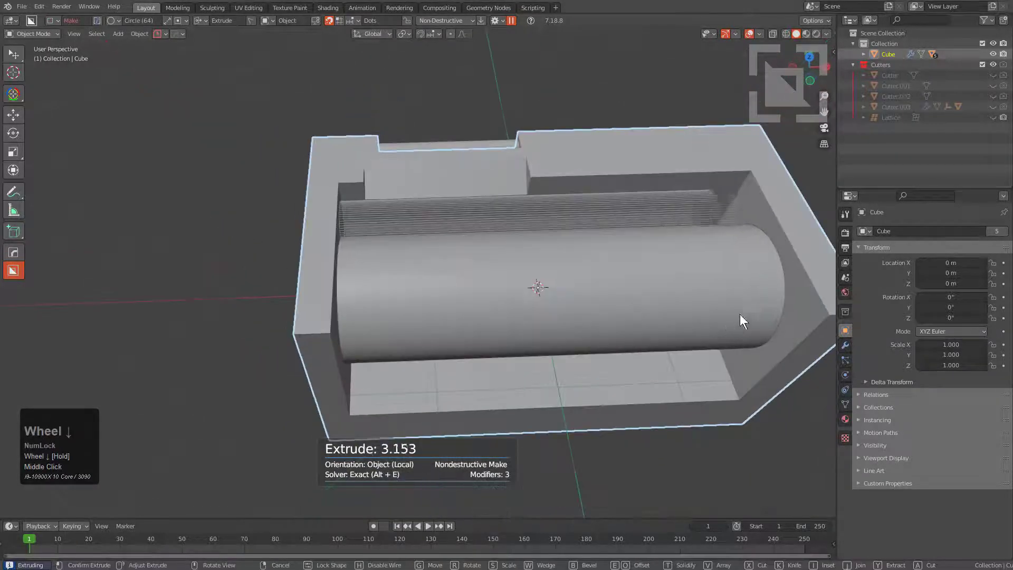
click(779, 302)
- Mirror the block body across the X axis with a mirror modifier so both halves of the rear wall are notched
middle_drag(613, 273, 588, 276)
click(562, 183)
key(alt+x)
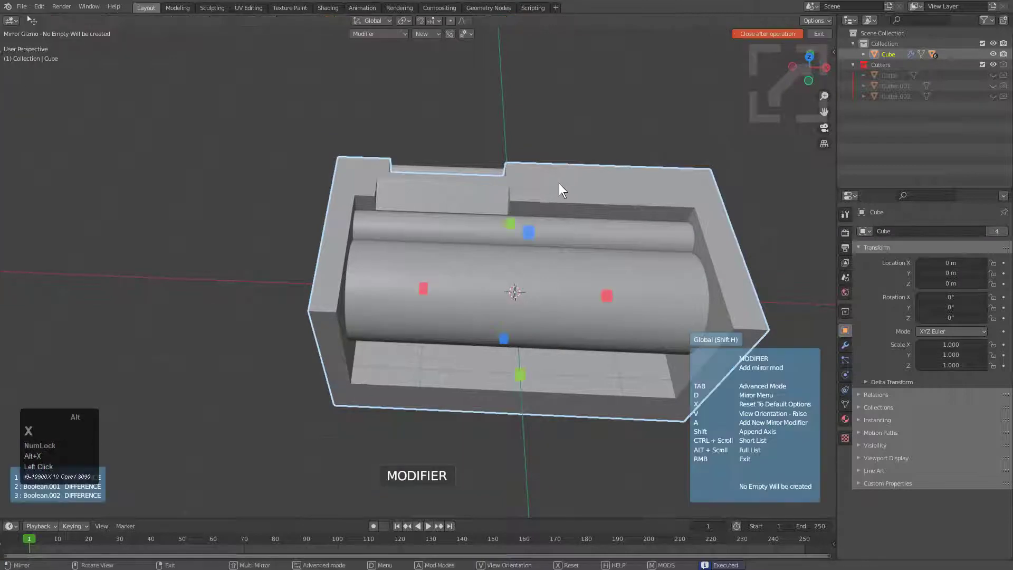
click(425, 288)
key(alt+a)
- Mirror the thin rear rod across the X axis, using the block body as the mirror object
click(455, 176)
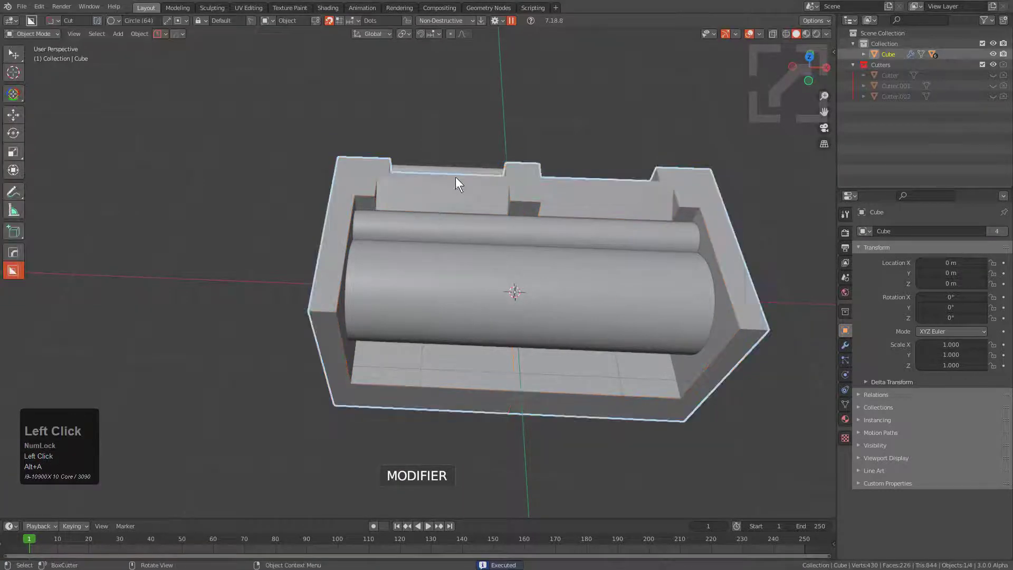
shift+click(453, 172)
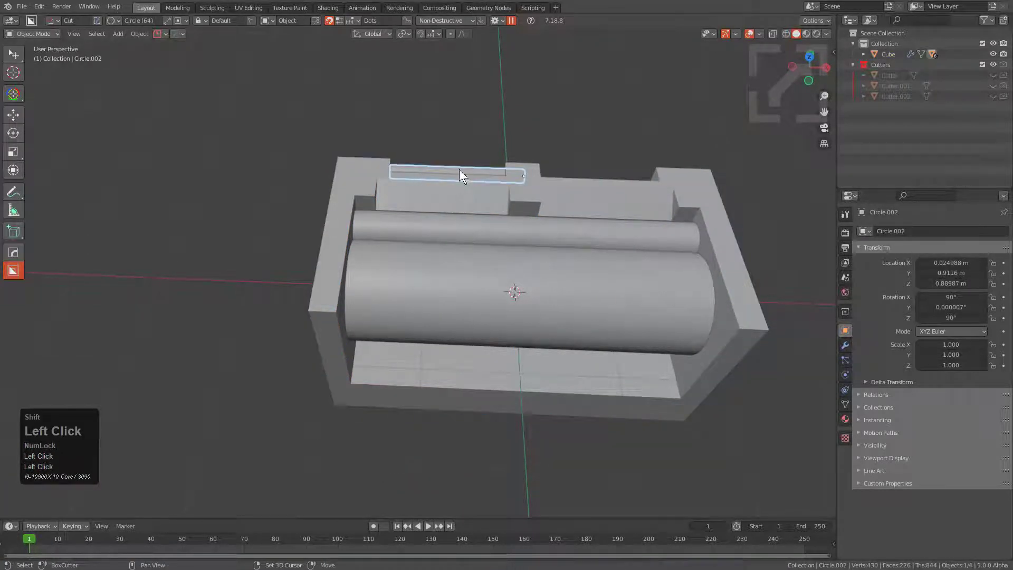
shift+click(417, 191)
key(alt+x)
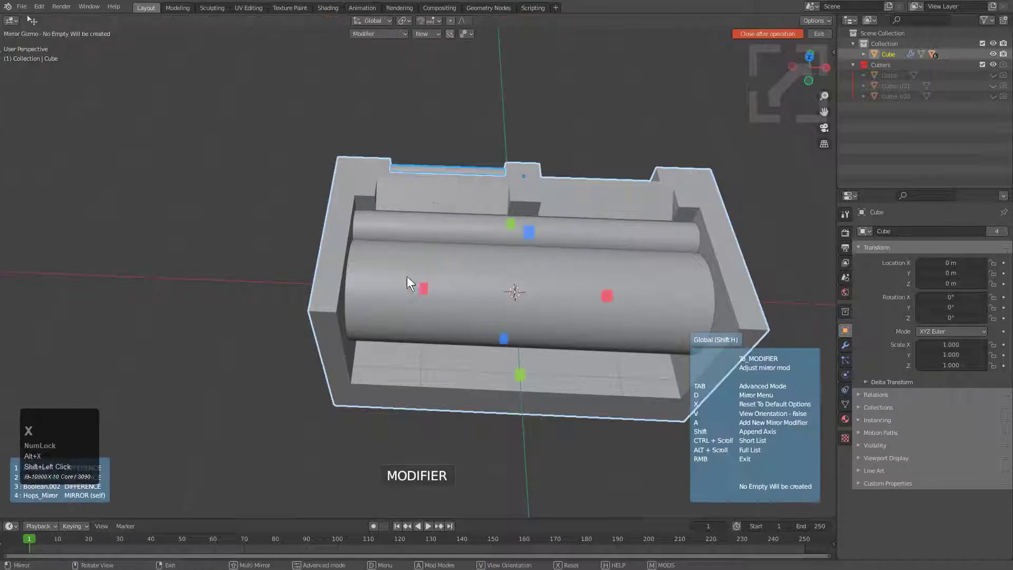
click(422, 287)
key(alt+a)
- Apply the high-quality Eevee viewport setup
middle_drag(459, 265, 431, 227)
key(alt+v)
key(e)
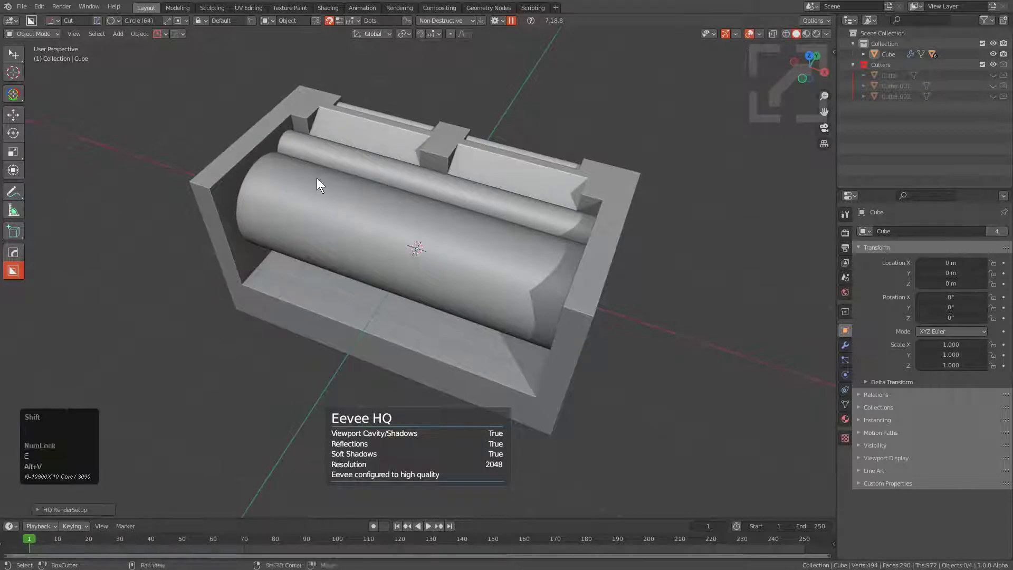
- Cut off the upper front corner of the body's end wall with a wedge box, about 0.487 deep
shift+middle_drag(316, 178, 327, 201)
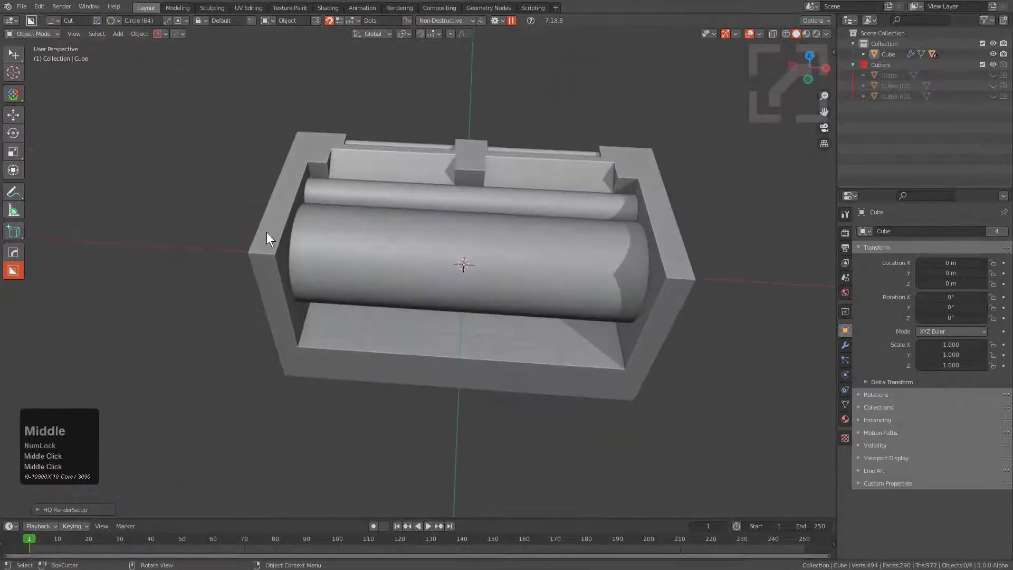
click(264, 248)
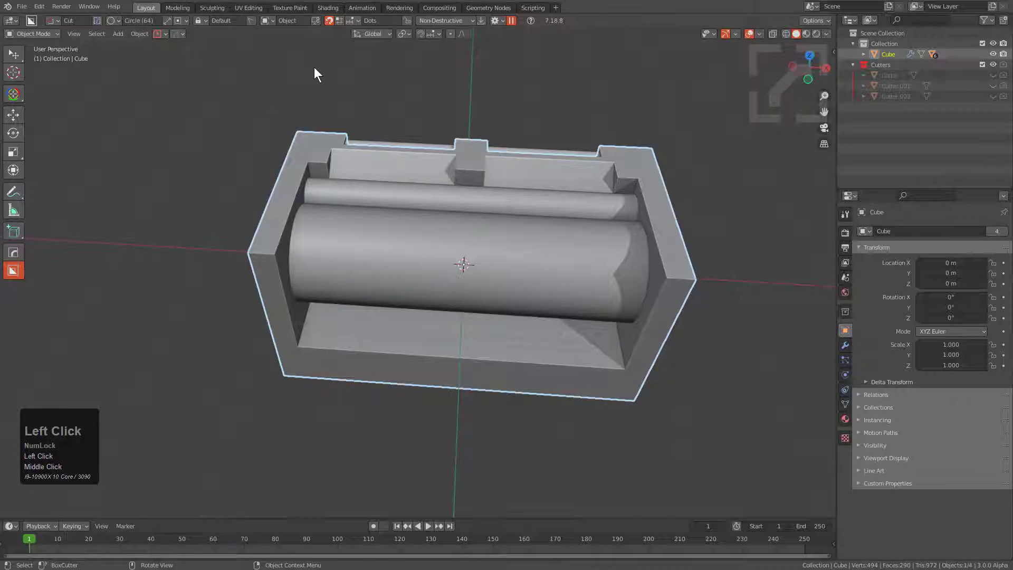
ctrl+drag(262, 251, 302, 269)
key(d)
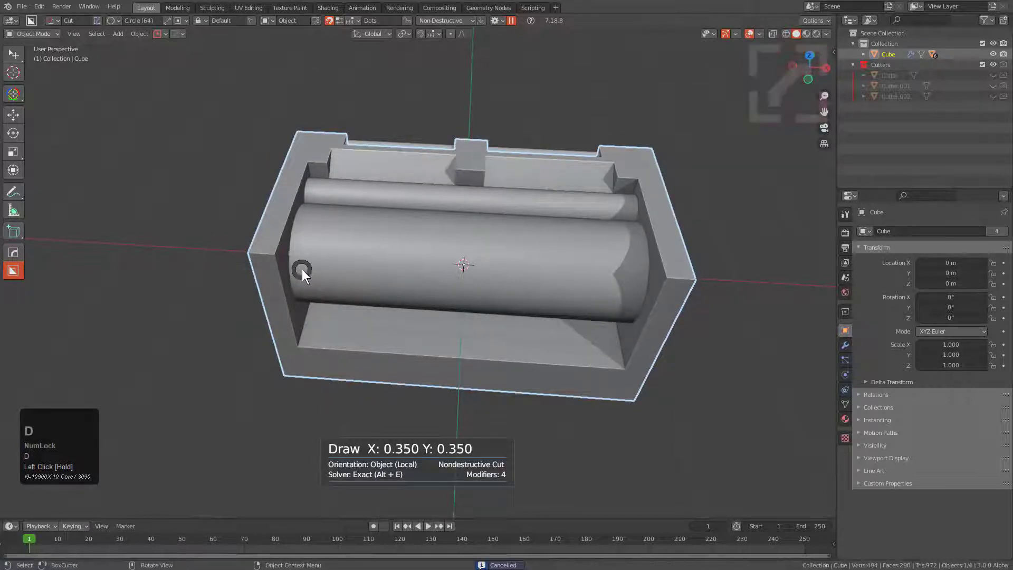
click(251, 305)
ctrl+drag(261, 251, 317, 282)
key(w)
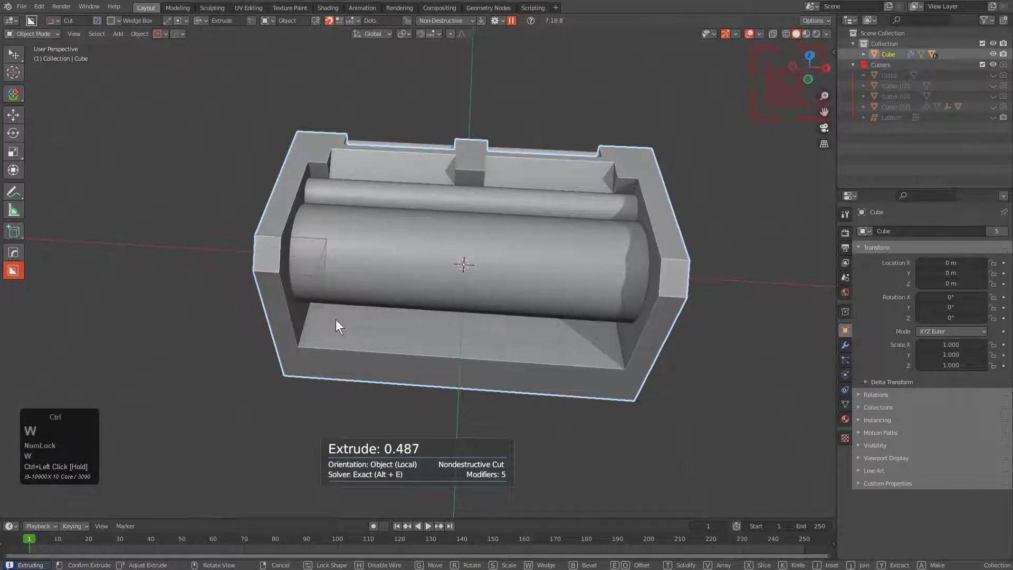
click(336, 320)
- Select the body together with all the cylinders, making the body the active object
key(a)
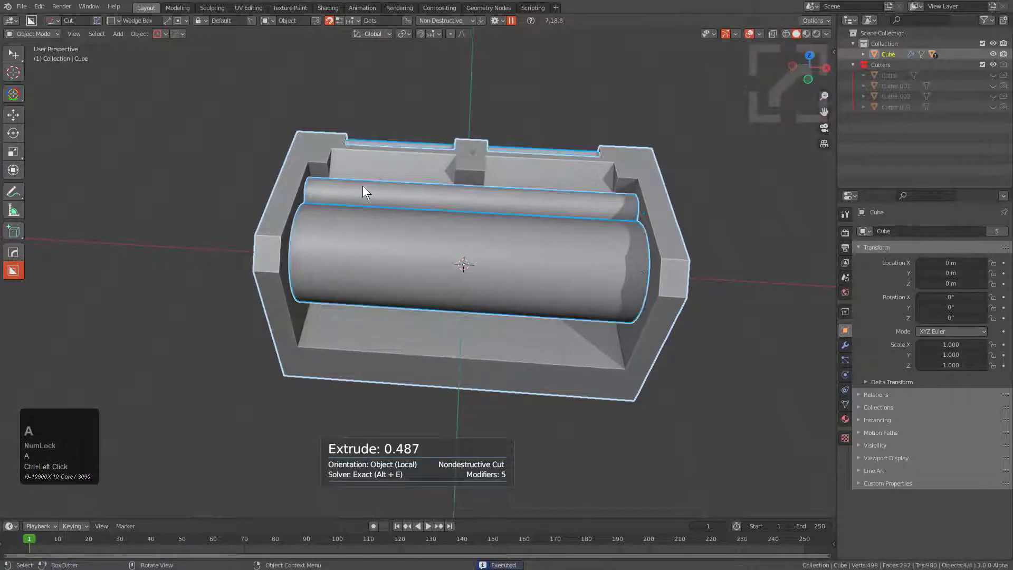
shift+click(315, 140)
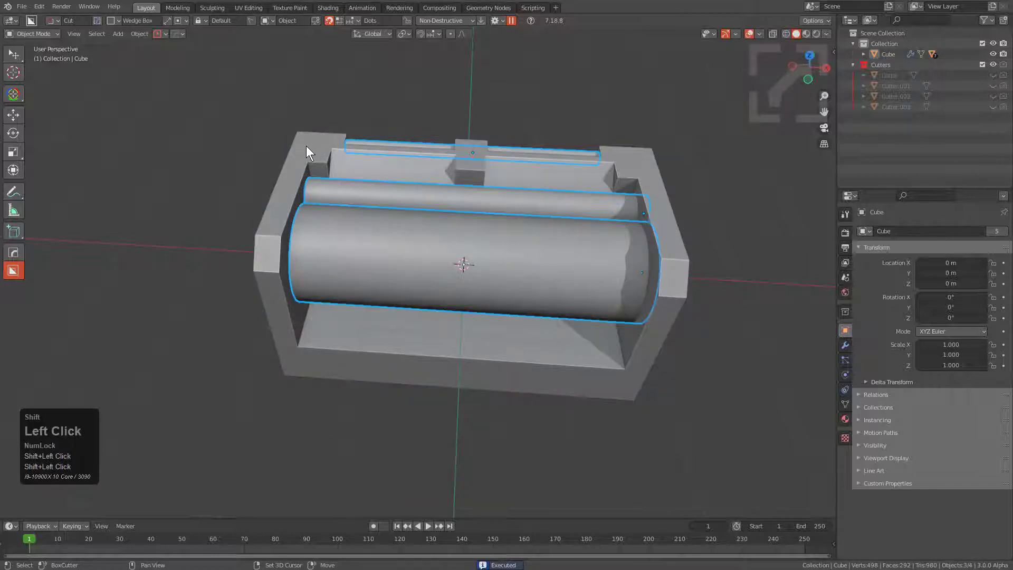
shift+click(306, 144)
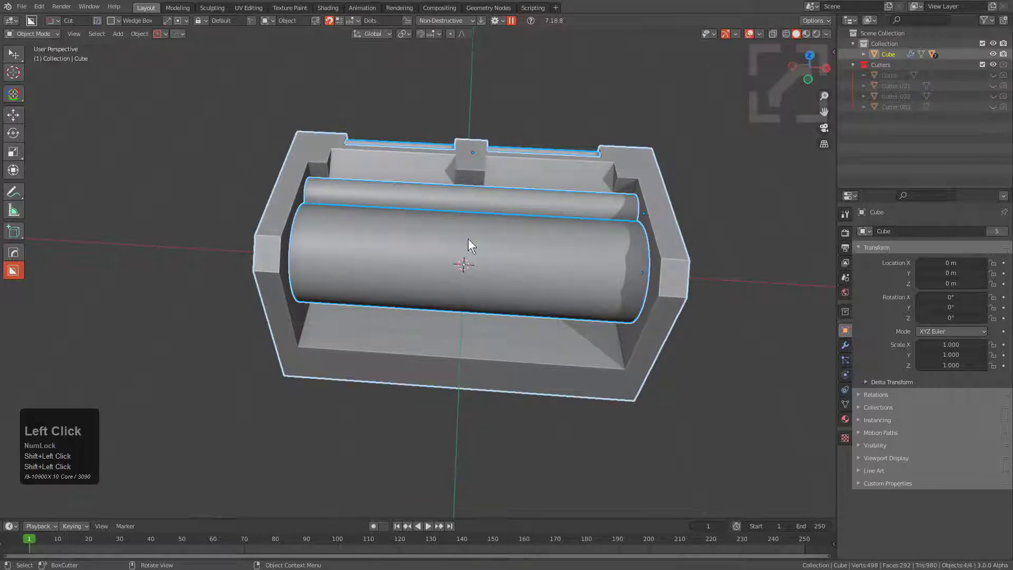
- Dice the selected parts along X with 11 cuts using Dice V2's Knife method and the exit to Twist enabled
middle_drag(471, 246, 530, 255)
key(q)
mouse_move(546, 342)
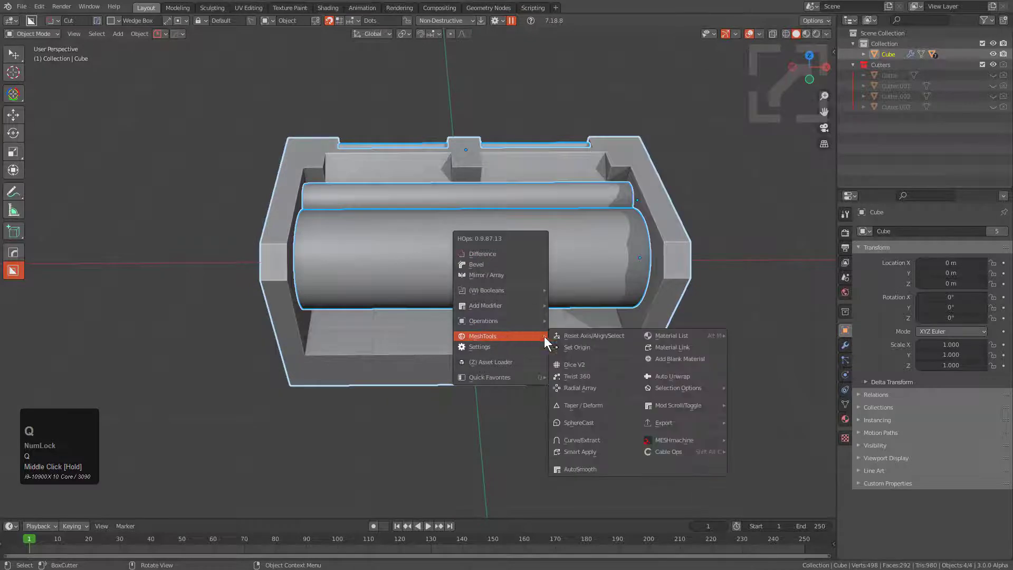
click(574, 364)
scroll(581, 362, up, 2)
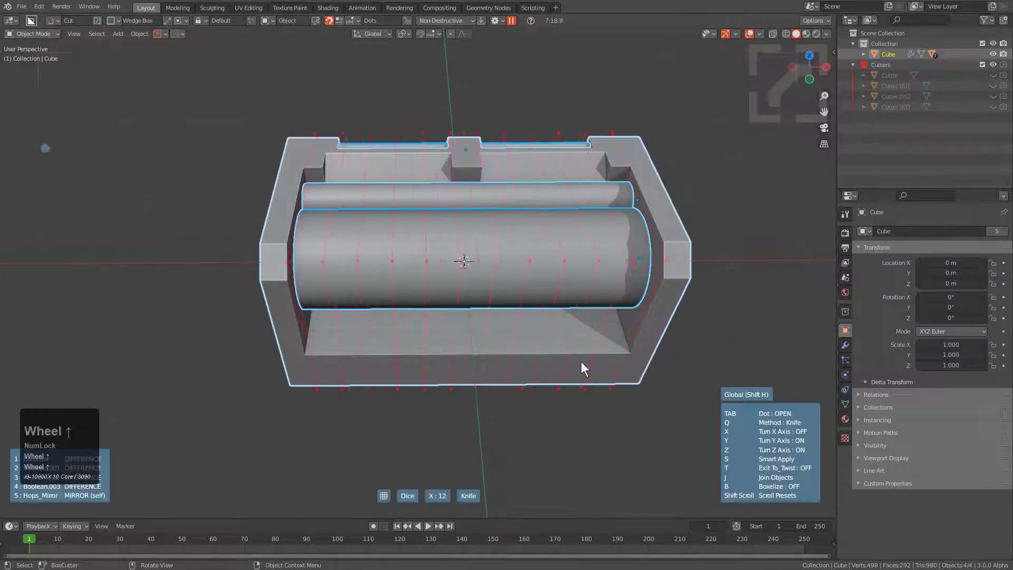
scroll(581, 362, down, 1)
scroll(581, 362, up, 1)
scroll(581, 362, up, 1)
key(t)
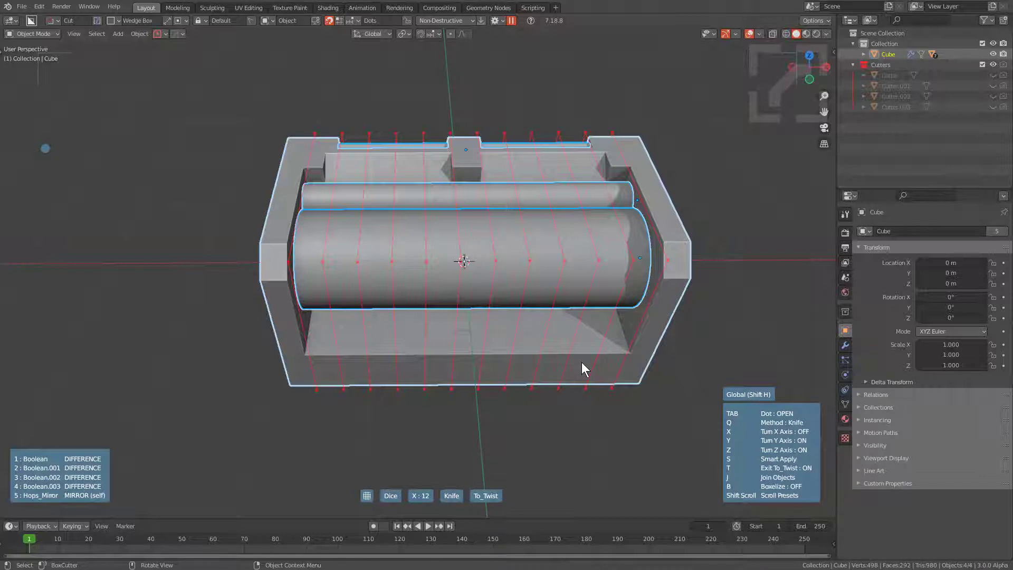
scroll(582, 362, down, 1)
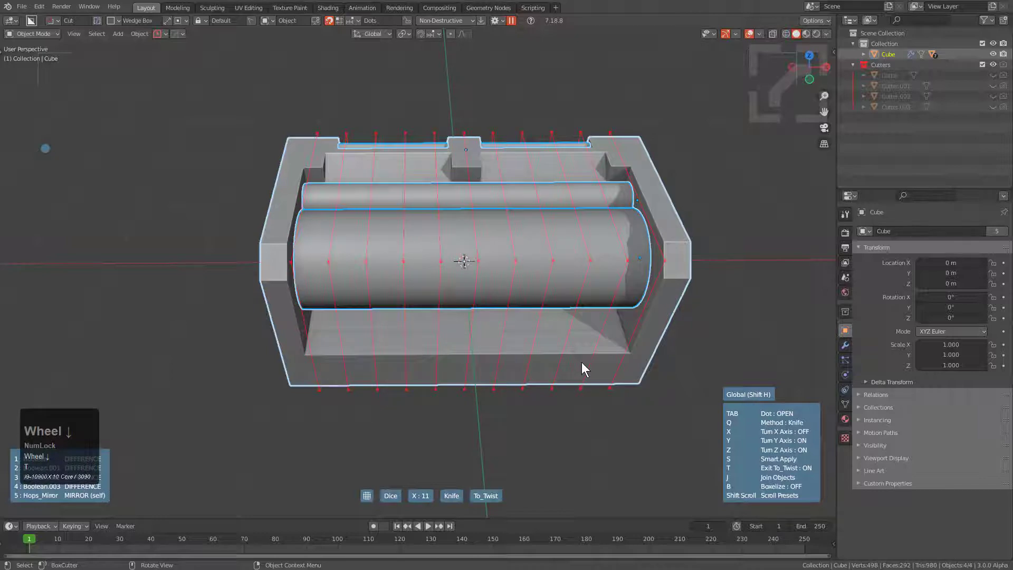
click(581, 362)
- Set the Twist 360 array around Z to 4 segments and confirm the ring
scroll(597, 359, down, 5)
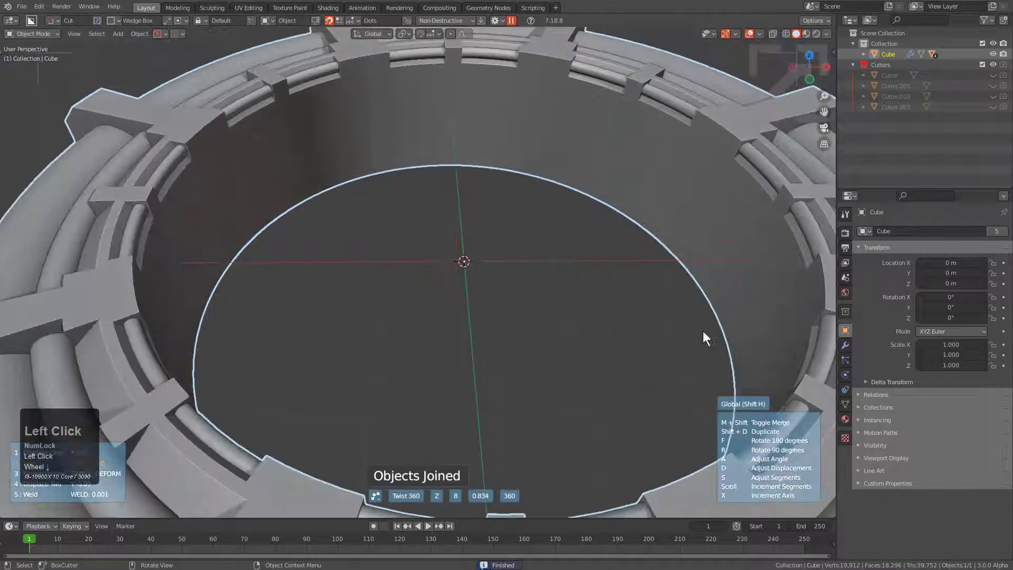
scroll(716, 327, down, 4)
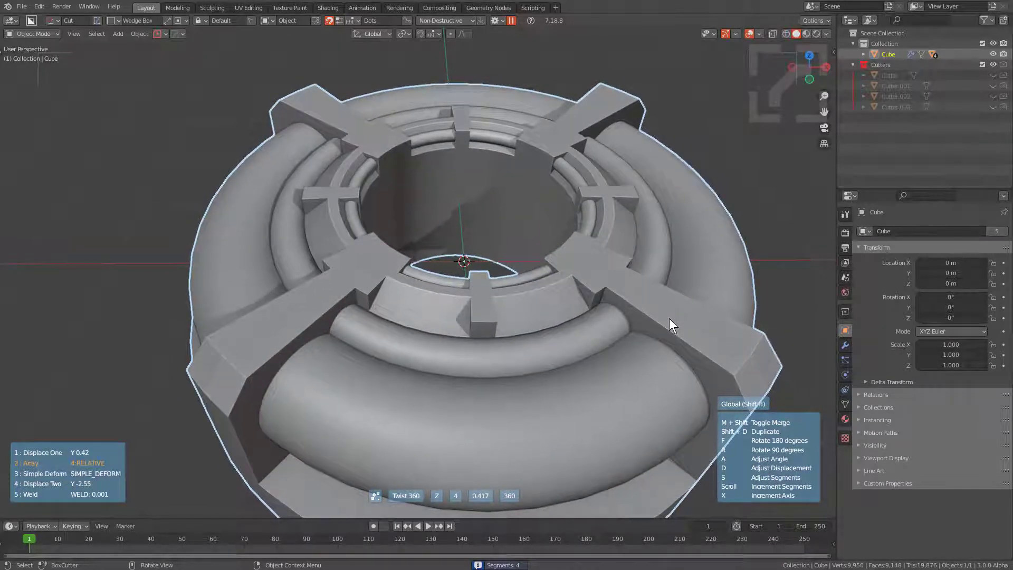
click(668, 318)
- Delete the two outer end faces of the source segment's mesh in Edit Mode
scroll(509, 286, down, 3)
middle_drag(510, 286, 533, 309)
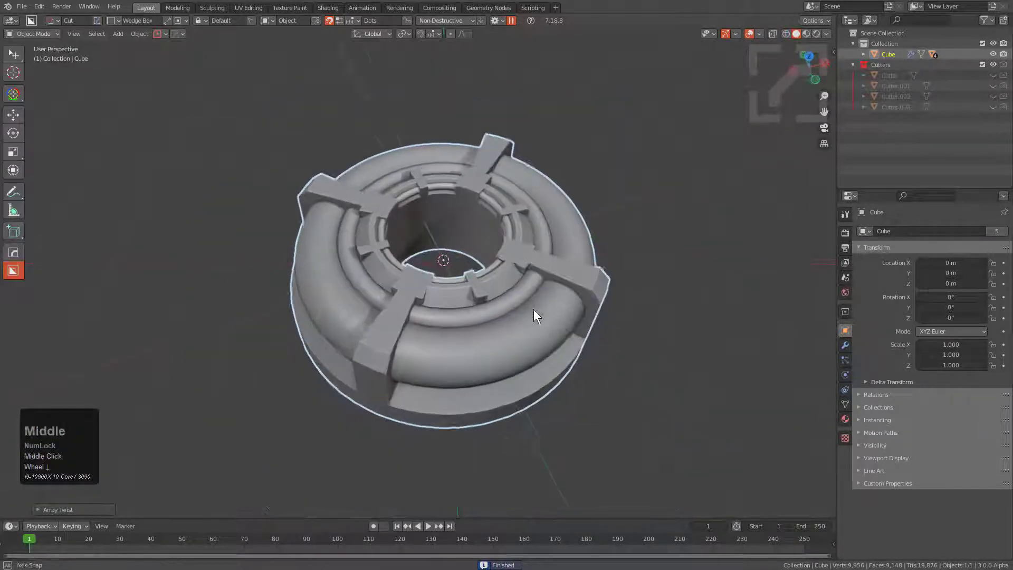
key(Tab)
scroll(400, 276, up, 2)
scroll(399, 276, up, 2)
middle_drag(400, 276, 422, 254)
key(3)
click(328, 312)
middle_drag(528, 261, 570, 266)
click(380, 319)
middle_drag(381, 318, 556, 360)
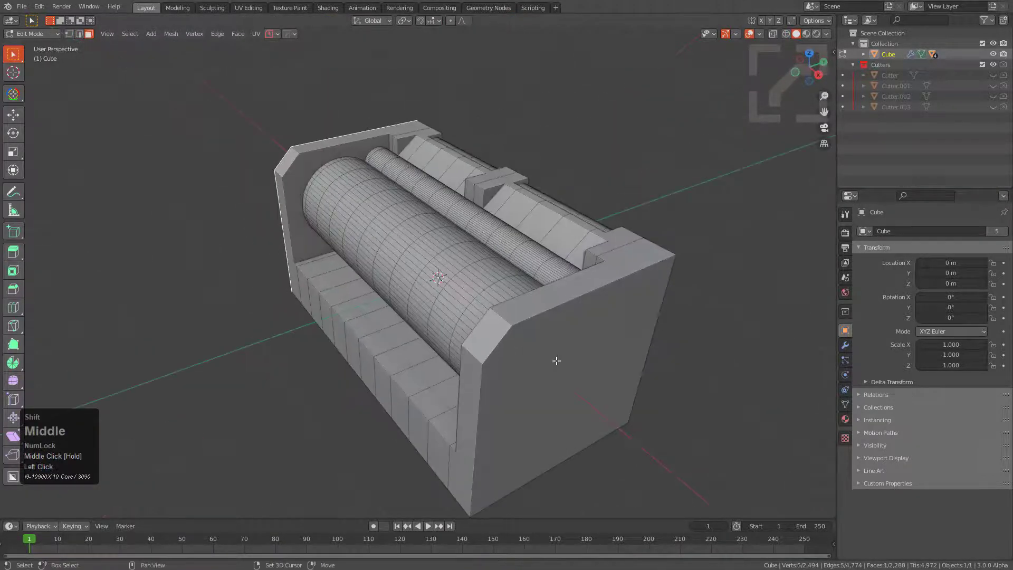
shift+click(556, 362)
key(x)
click(532, 385)
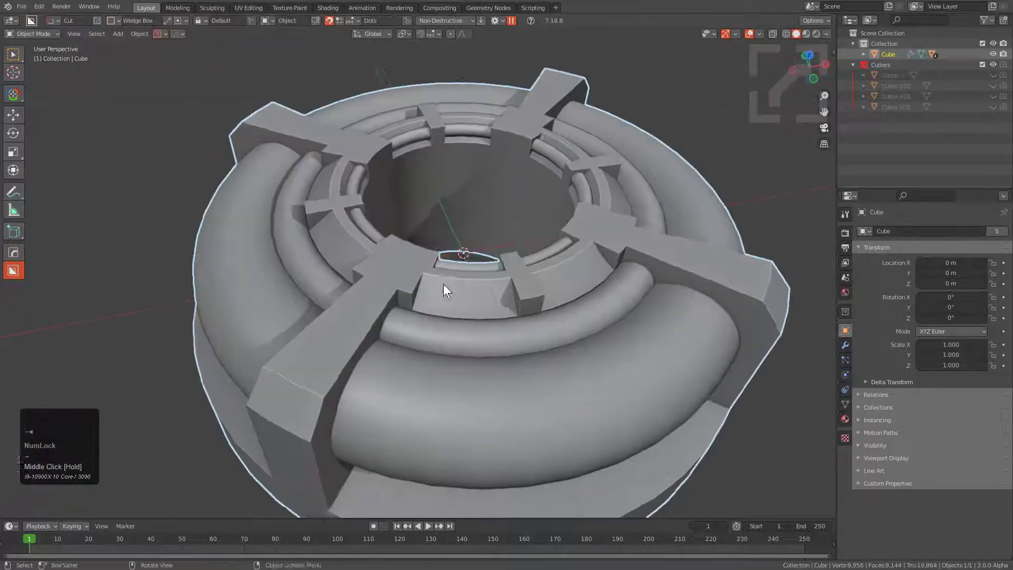
middle_drag(444, 284, 429, 268)
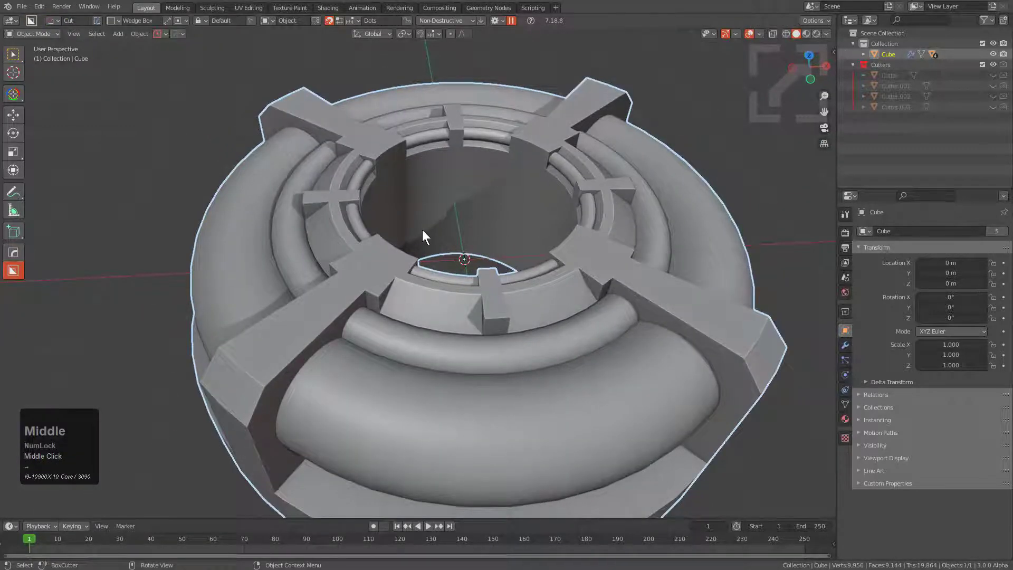
middle_drag(299, 264, 337, 267)
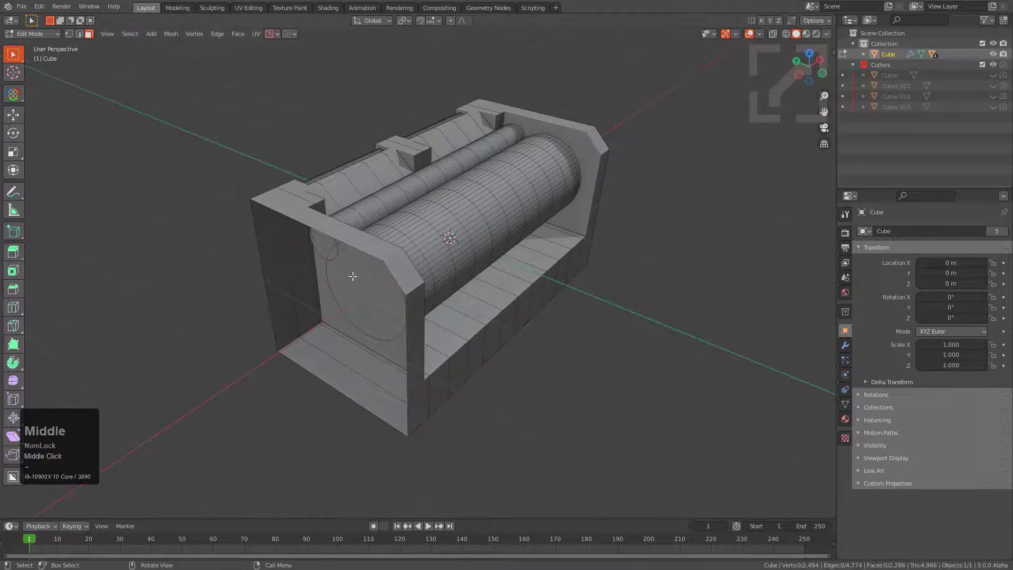
scroll(463, 262, down, 2)
scroll(463, 262, down, 2)
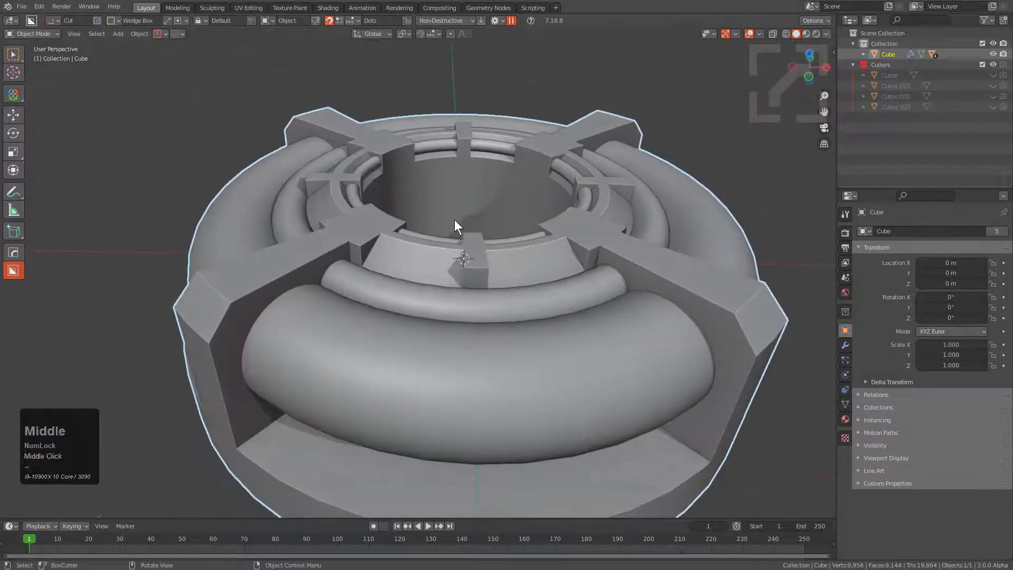
middle_drag(454, 219, 537, 272)
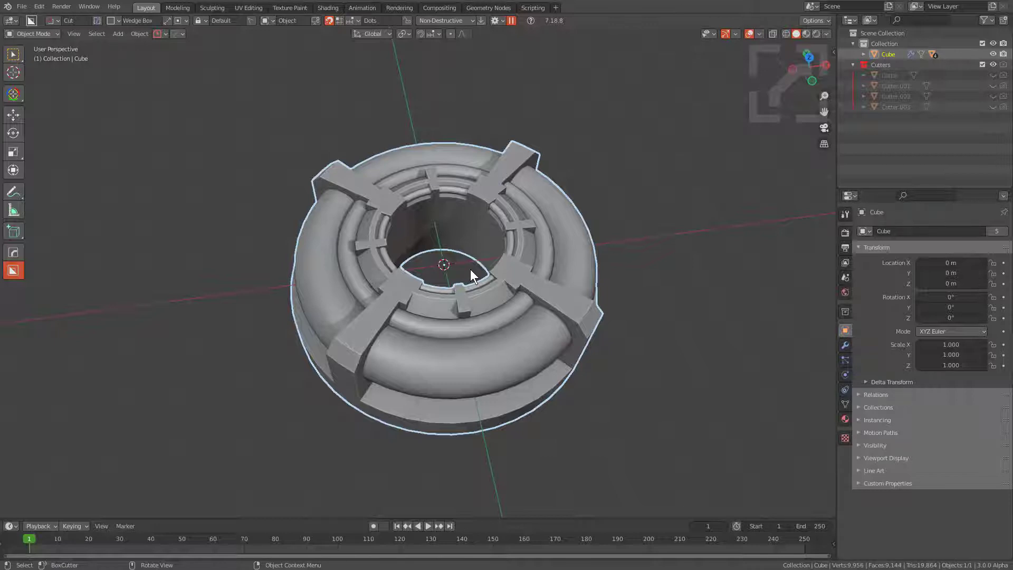
- Hide the finished ring and add a new cube at the origin
key(h)
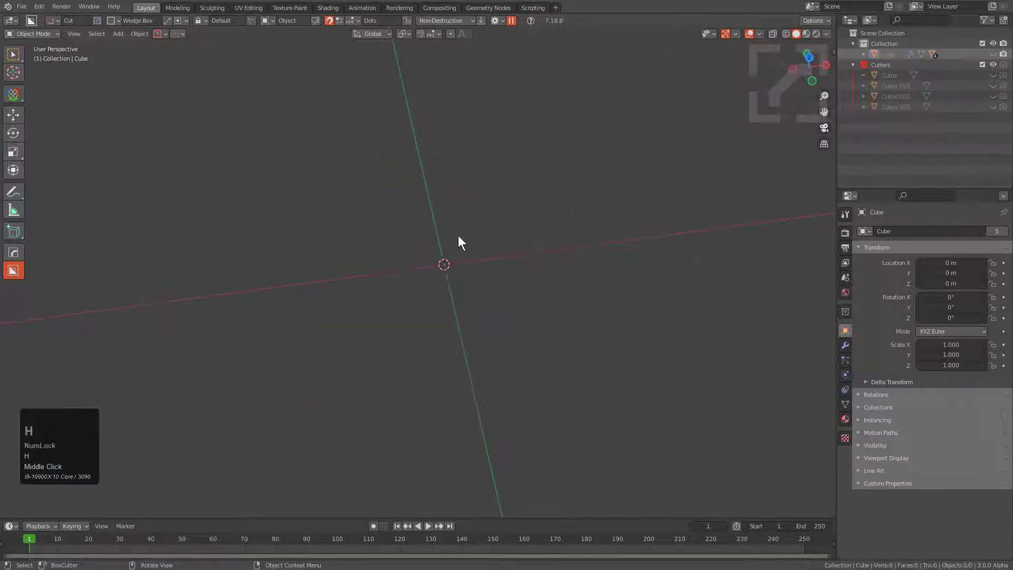
key(shift+a)
mouse_move(459, 236)
click(495, 260)
scroll(496, 292, up, 4)
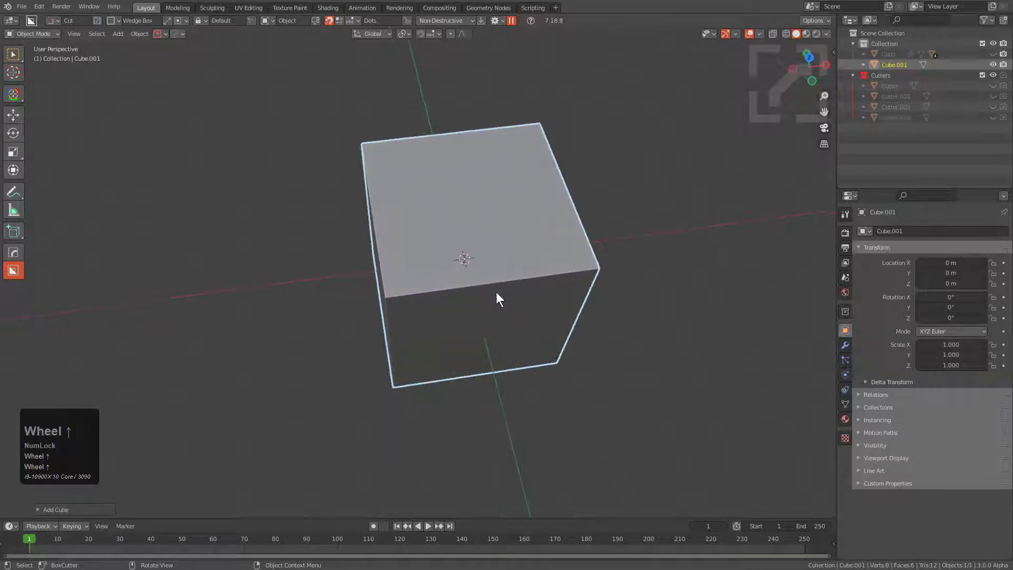
- Start Dice on the new cube, try its axis presets, and reduce the division count along X to 2
middle_drag(496, 292, 480, 271)
shift+scroll(439, 283, down, 1)
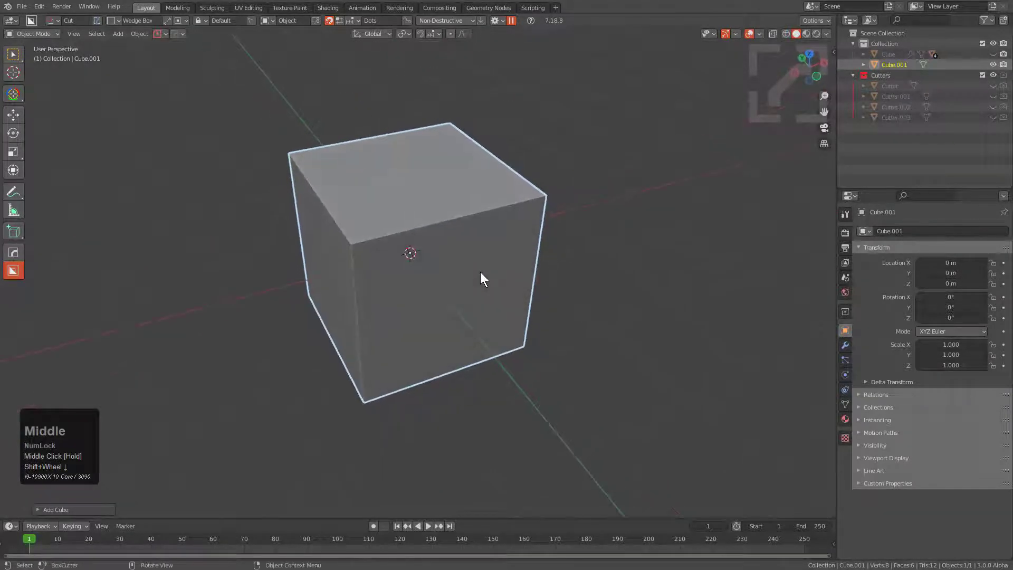
key(q)
click(521, 304)
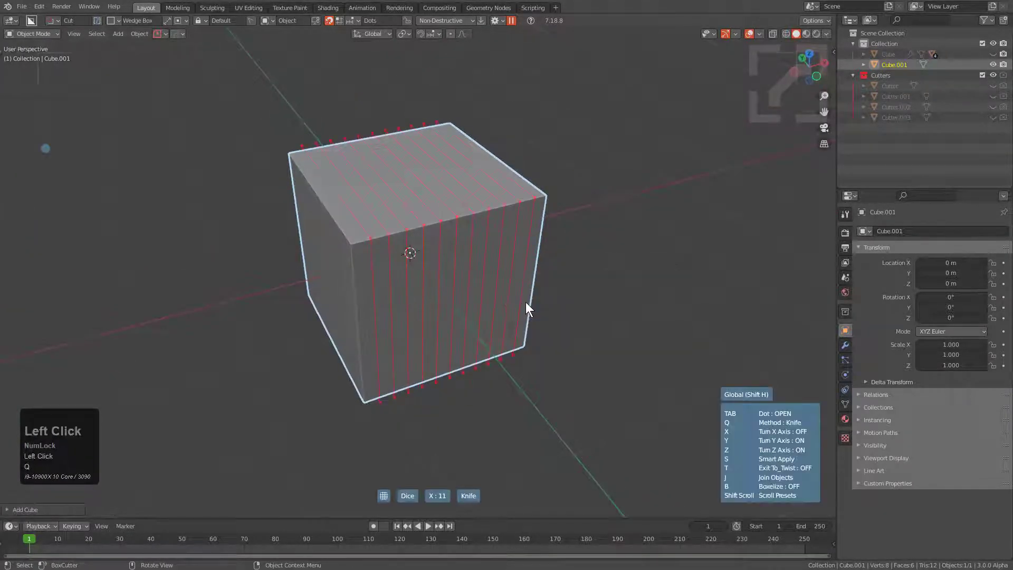
scroll(526, 302, down, 6)
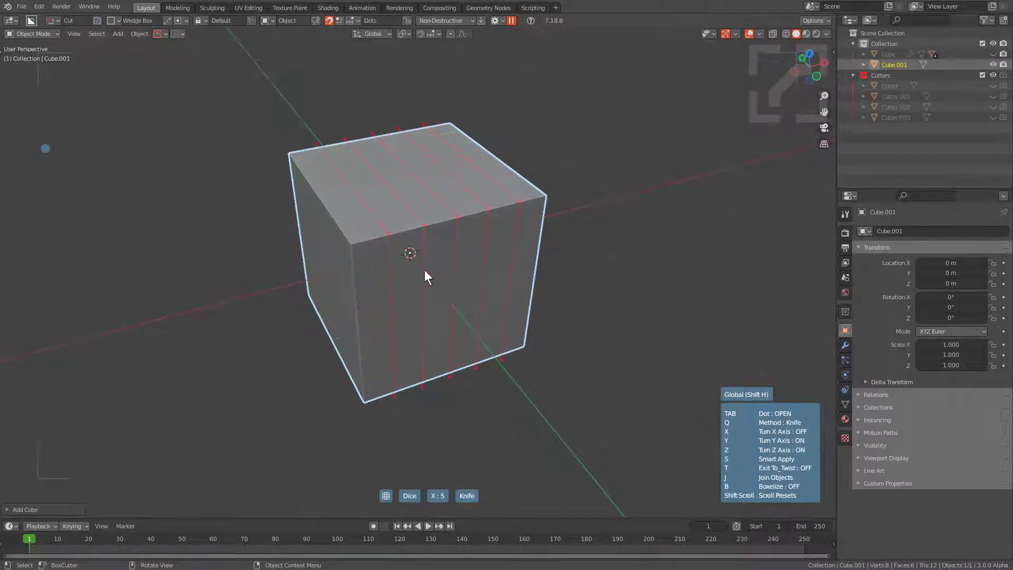
scroll(420, 286, down, 4)
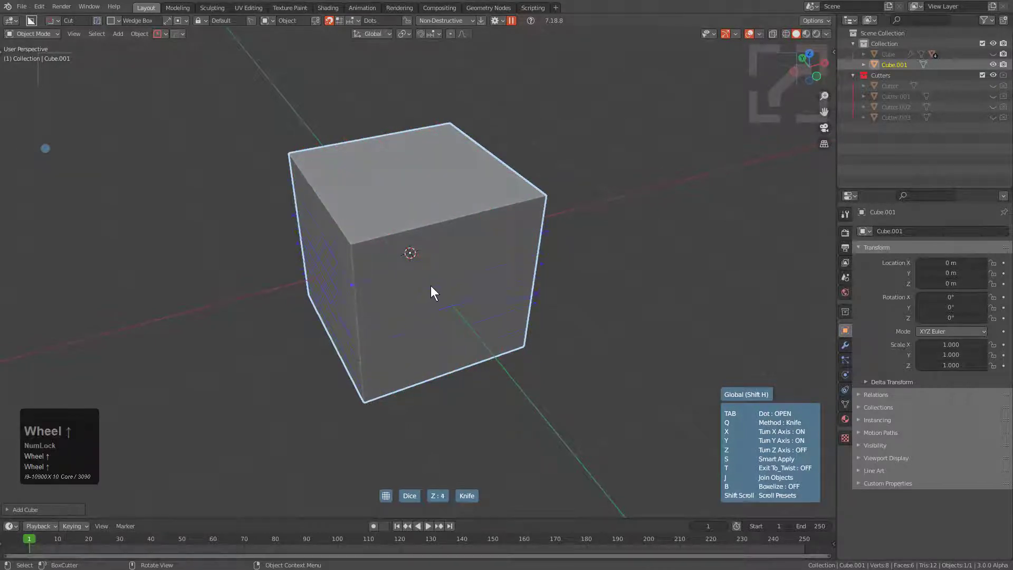
scroll(438, 285, down, 2)
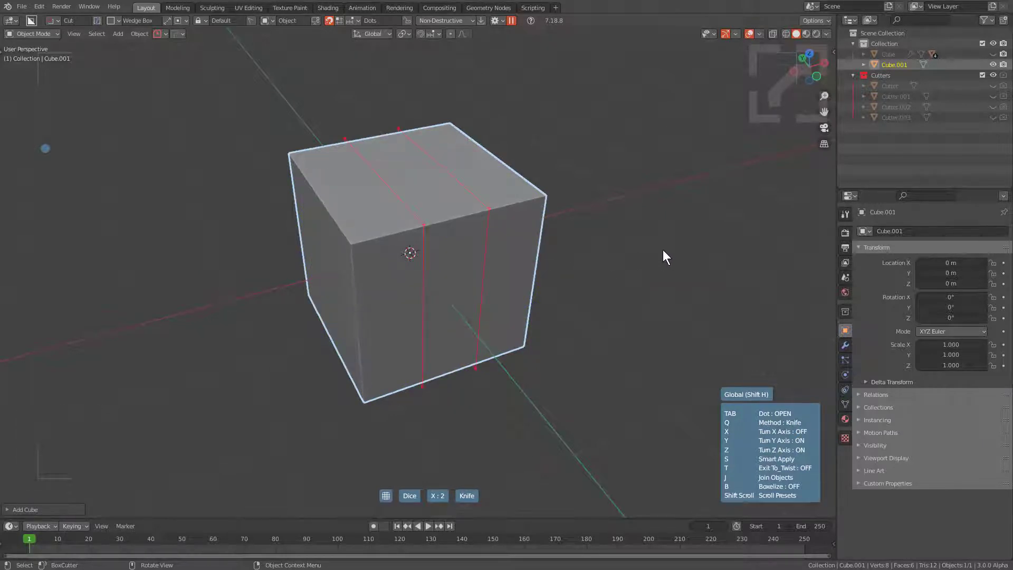
- Enable dicing along Y and Z in addition to X, and set all three axes to 5 cuts
scroll(664, 251, up, 5)
scroll(663, 252, down, 1)
key(y)
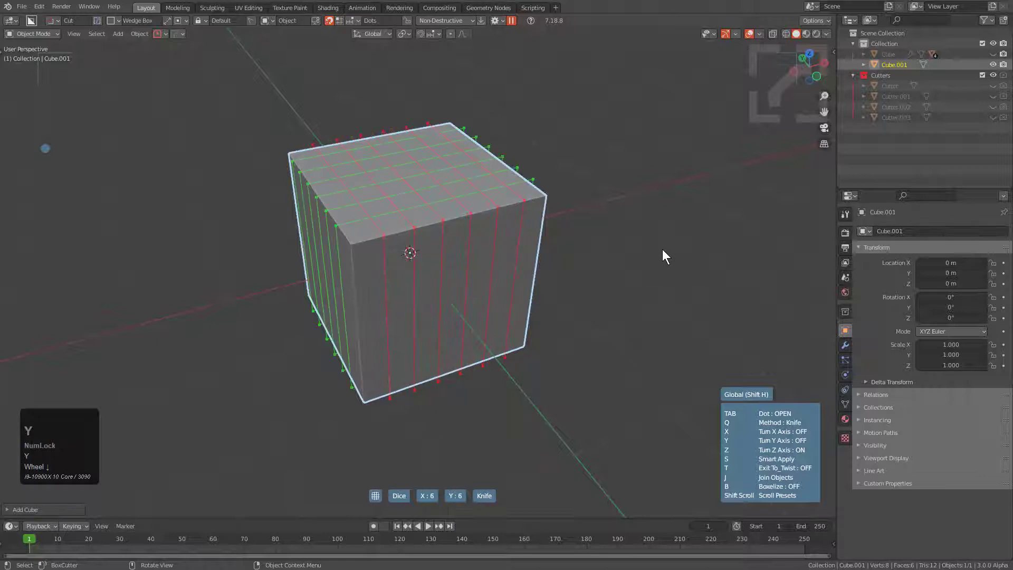
scroll(640, 244, up, 2)
scroll(639, 243, down, 2)
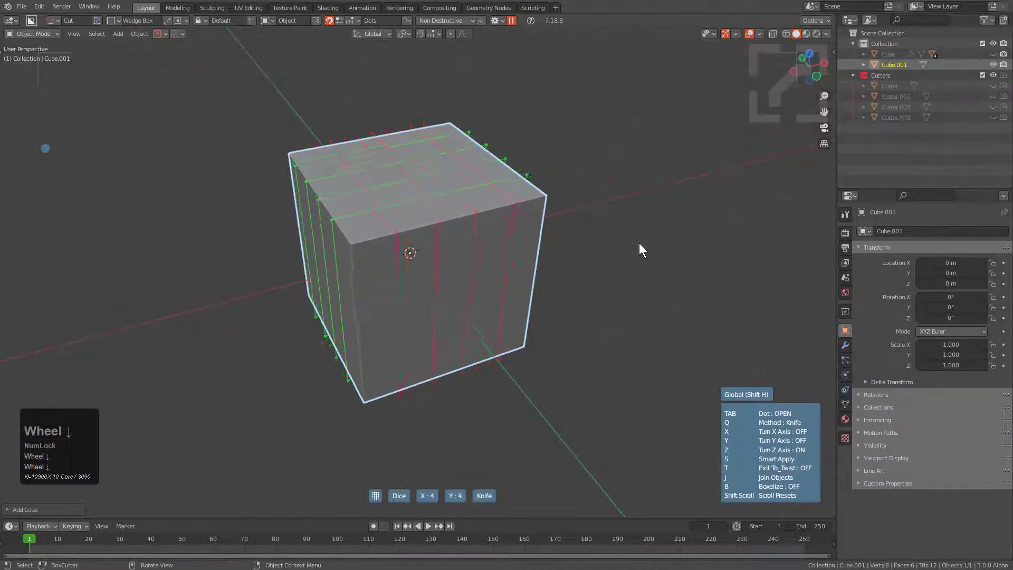
key(z)
scroll(639, 243, down, 1)
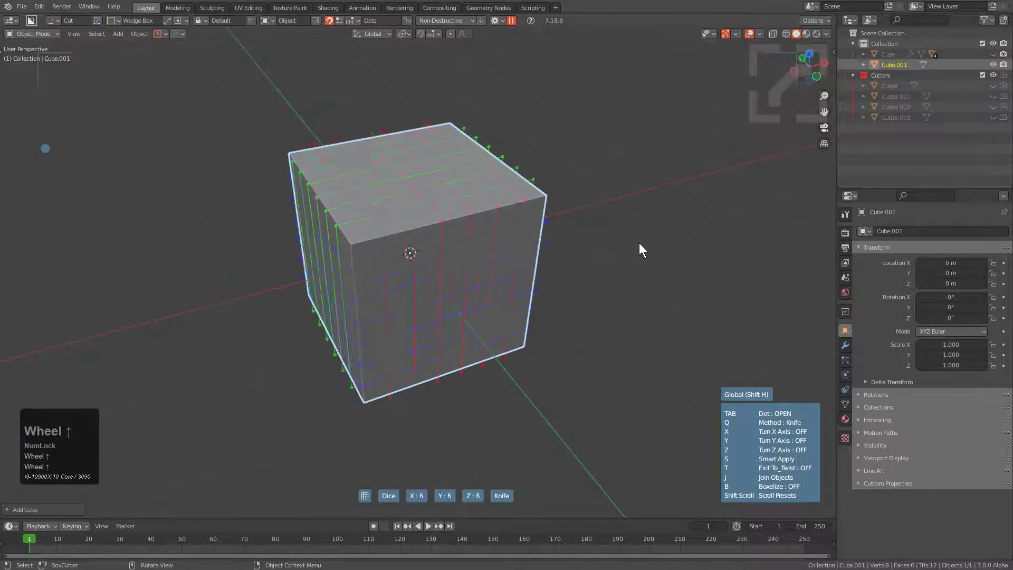
scroll(640, 244, up, 3)
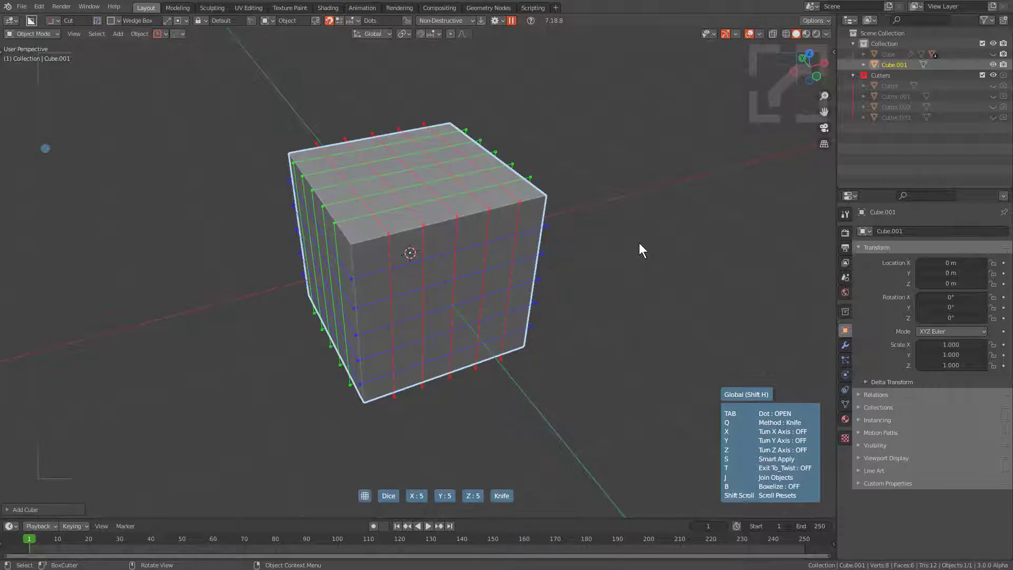
- Set the Dice cut counts individually to 6 along X, 6 along Y and 5 along Z
key(Tab)
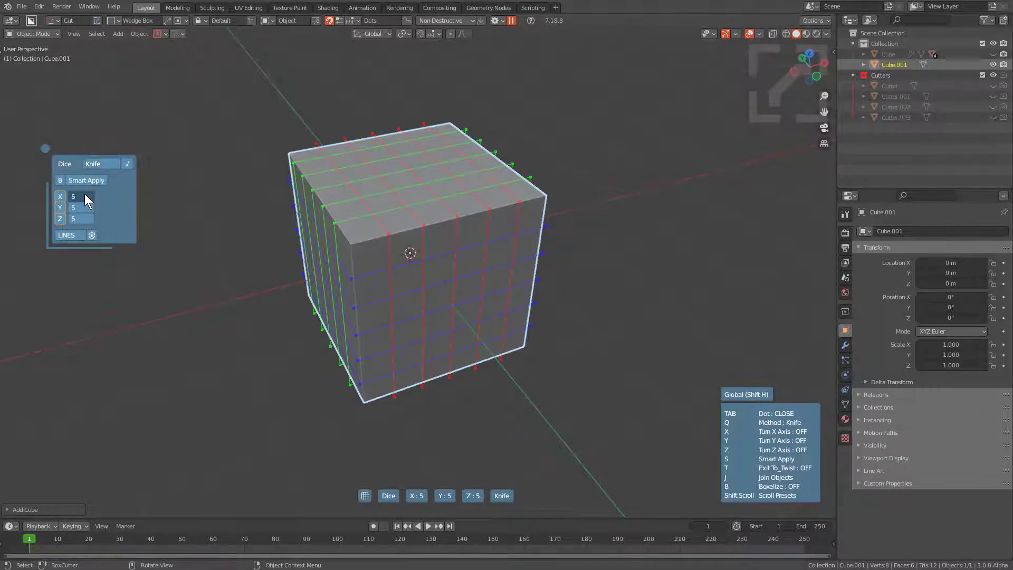
scroll(84, 194, up, 1)
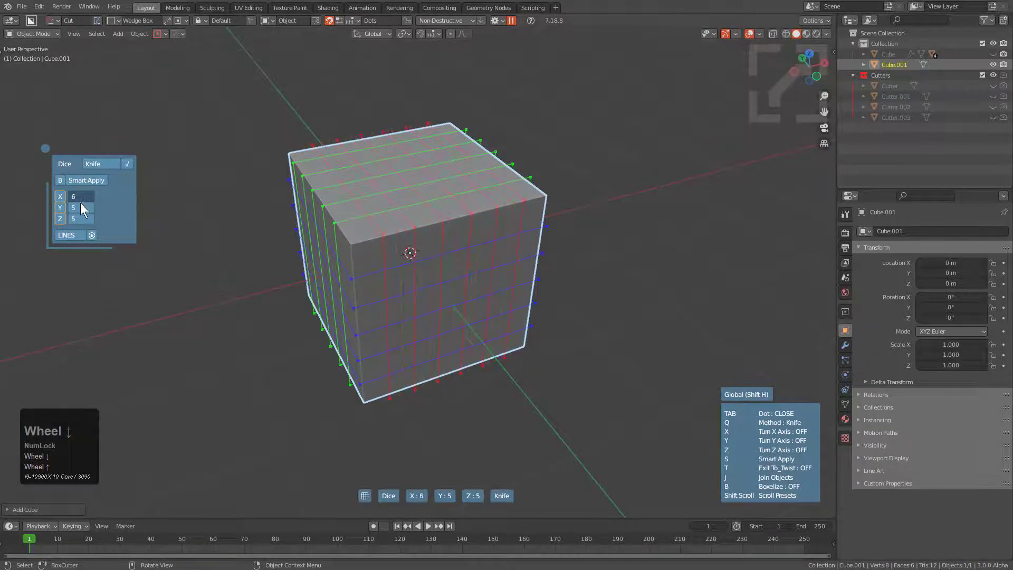
scroll(79, 208, down, 2)
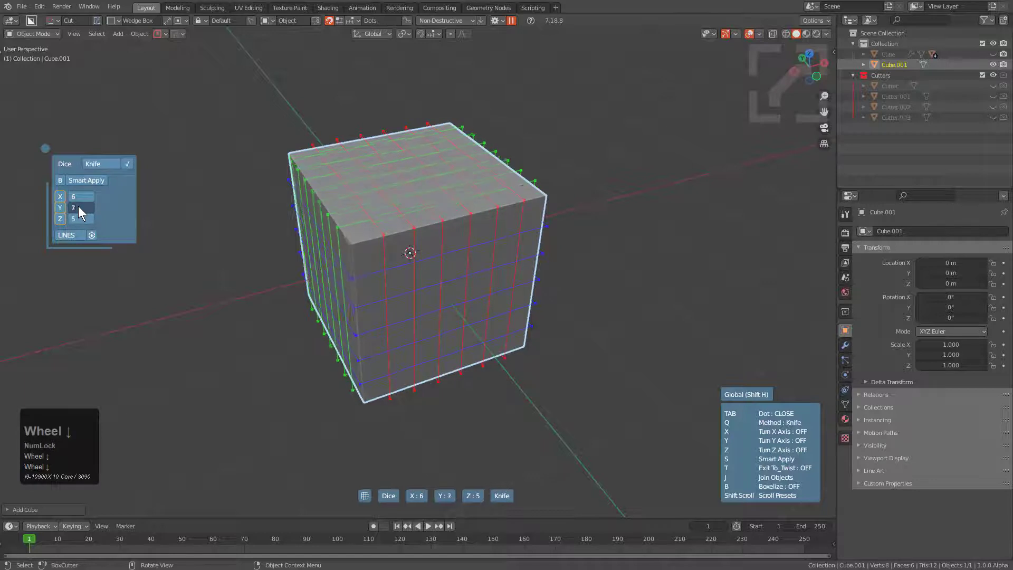
scroll(78, 209, down, 1)
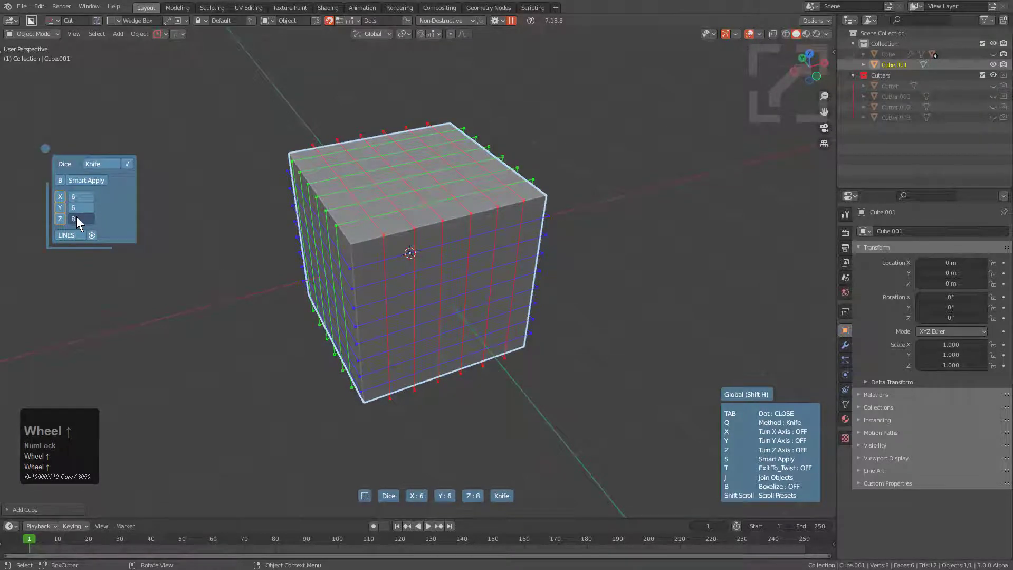
- Compare the Dice preview graphics types, including DOTS, and set the type to TICKS
click(75, 235)
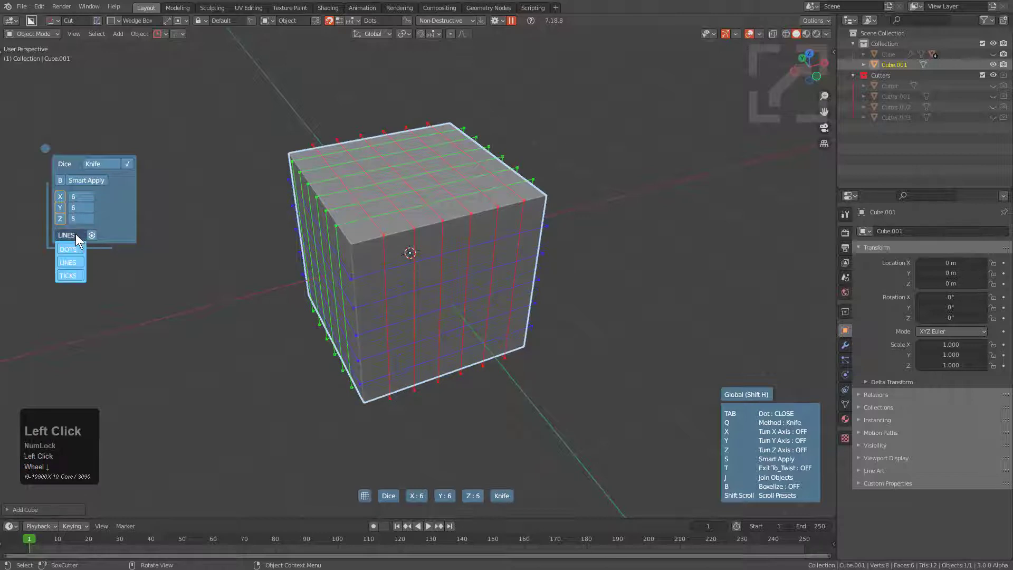
click(71, 247)
scroll(72, 236, down, 3)
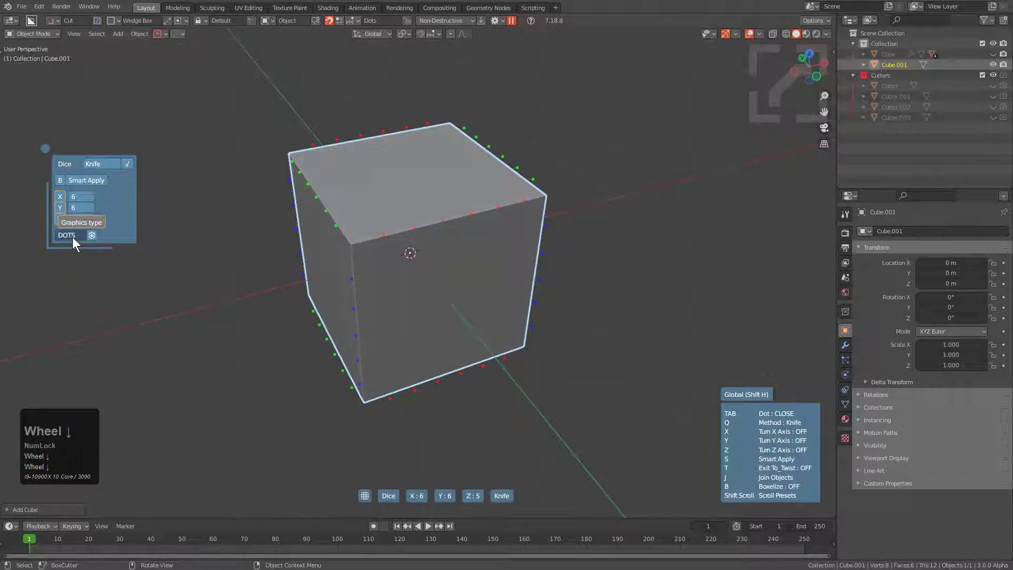
scroll(72, 237, up, 2)
scroll(72, 236, down, 1)
scroll(71, 236, up, 1)
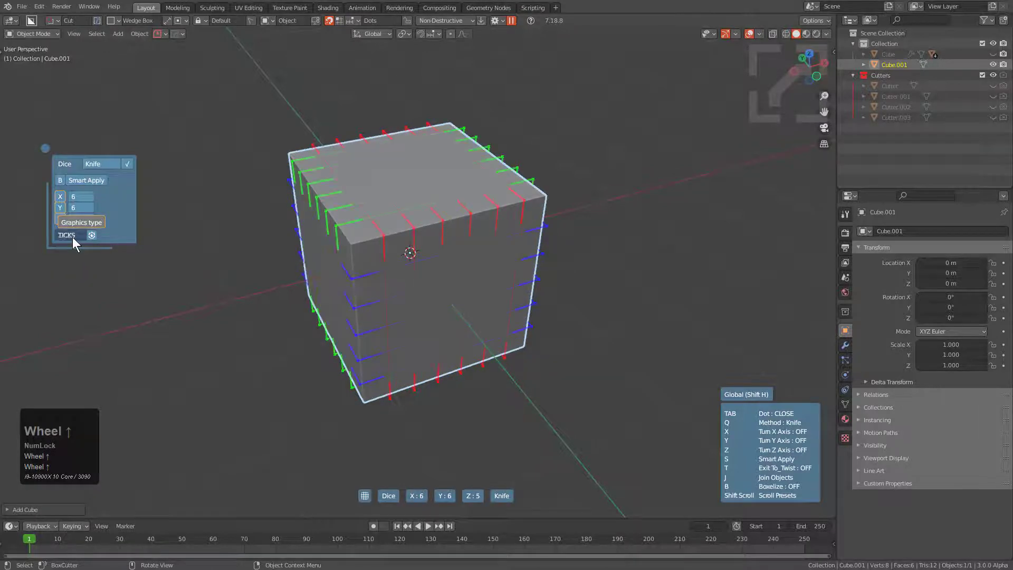
scroll(71, 236, up, 3)
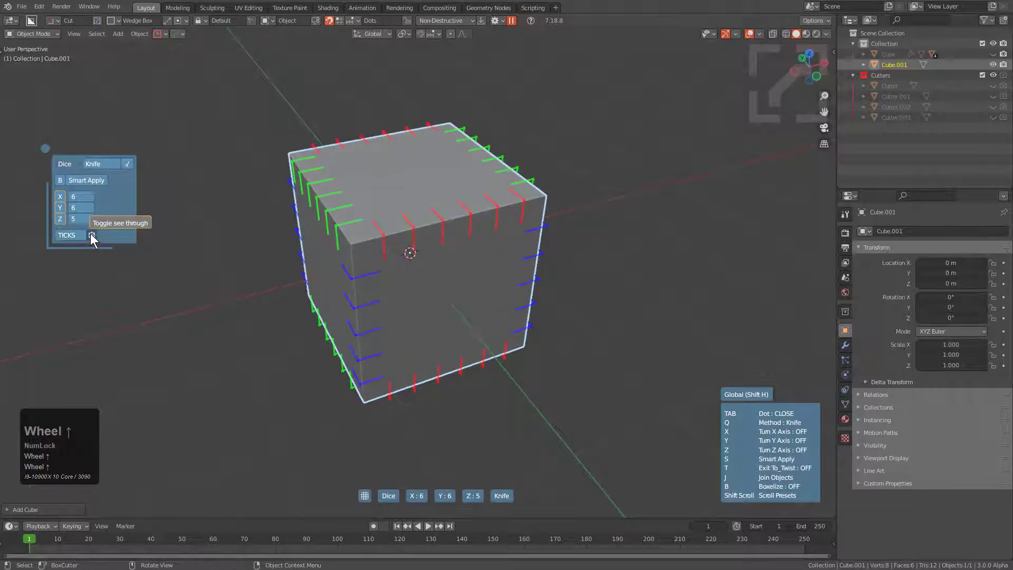
- Toggle the Dice preview's see-through option on and off, then try DOTS and return to TICKS
click(92, 235)
click(92, 236)
scroll(69, 235, down, 1)
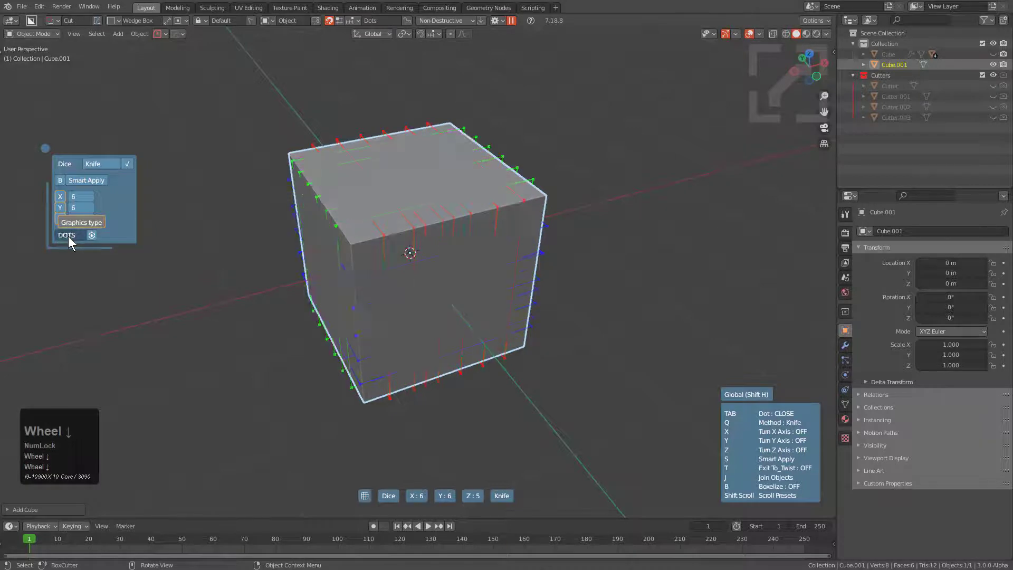
scroll(69, 236, up, 1)
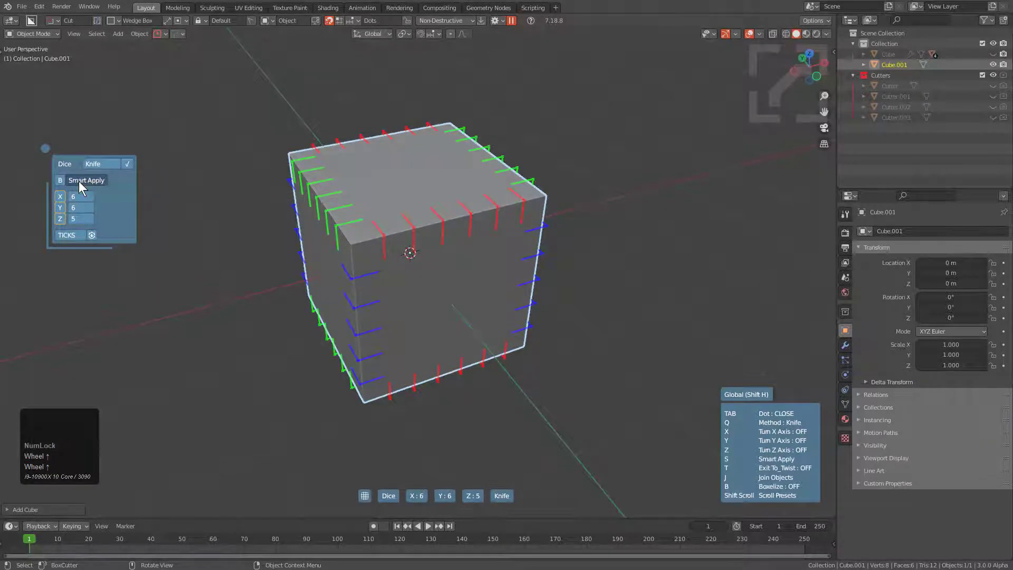
- Review the Dice methods, execute the Knife dice on the cube straight into Twist 360, and cancel the twist
click(97, 164)
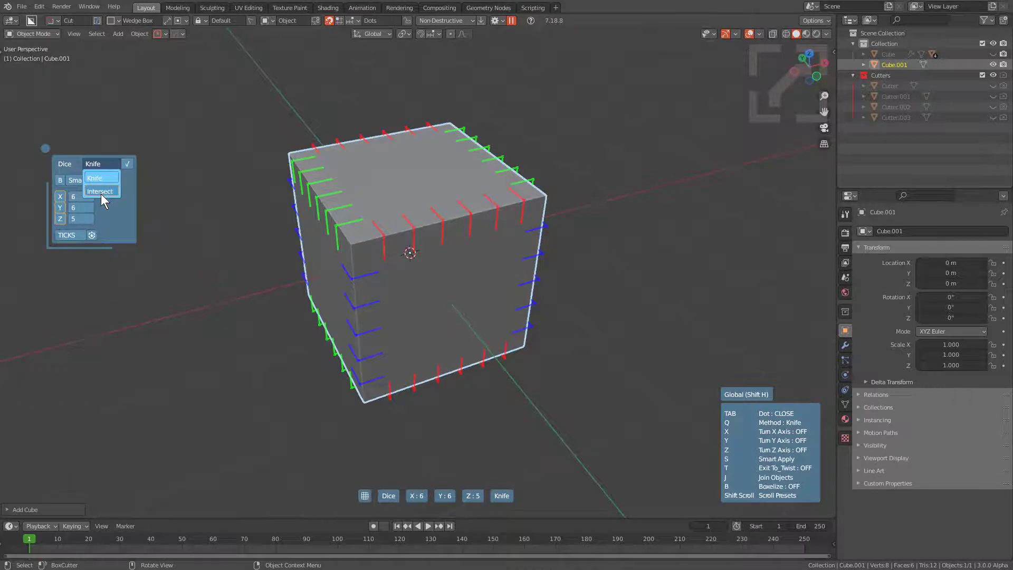
click(88, 160)
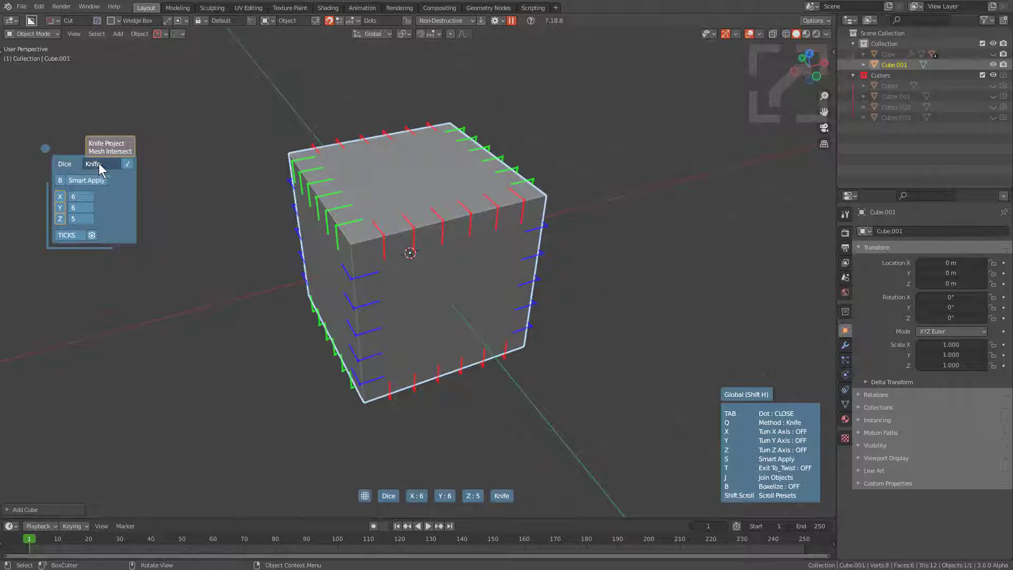
key(shift)
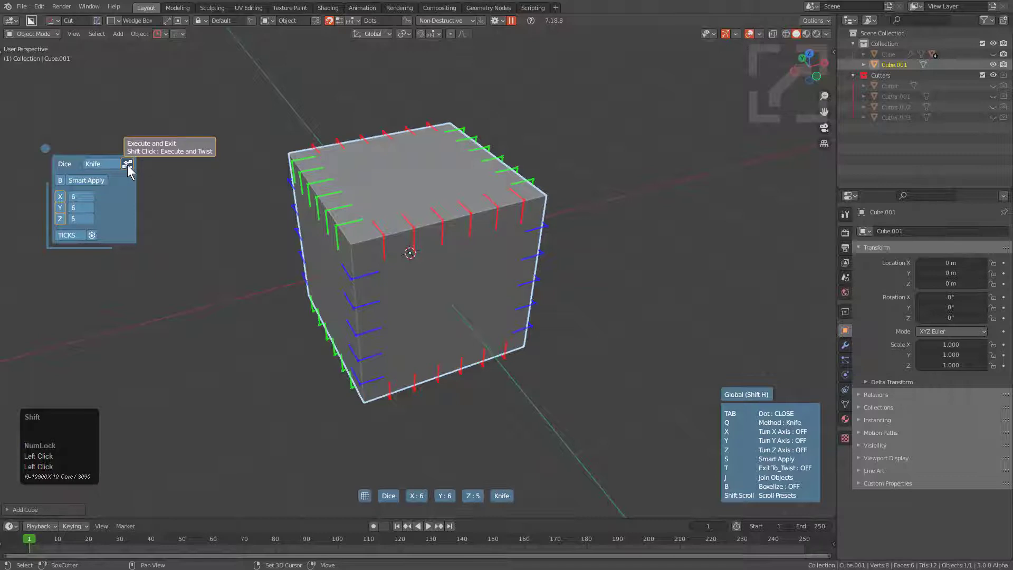
shift+click(127, 165)
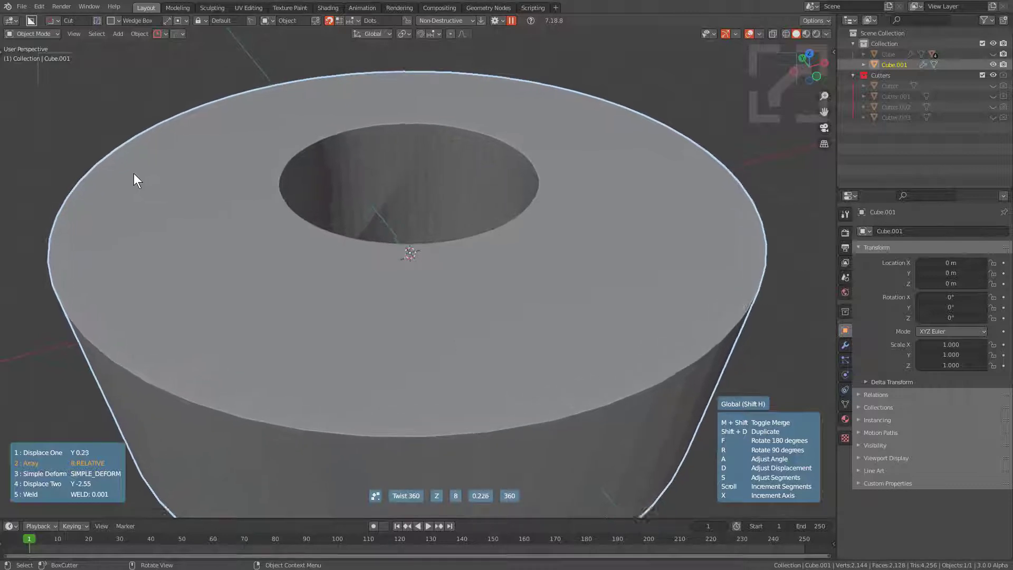
mouse_move(122, 166)
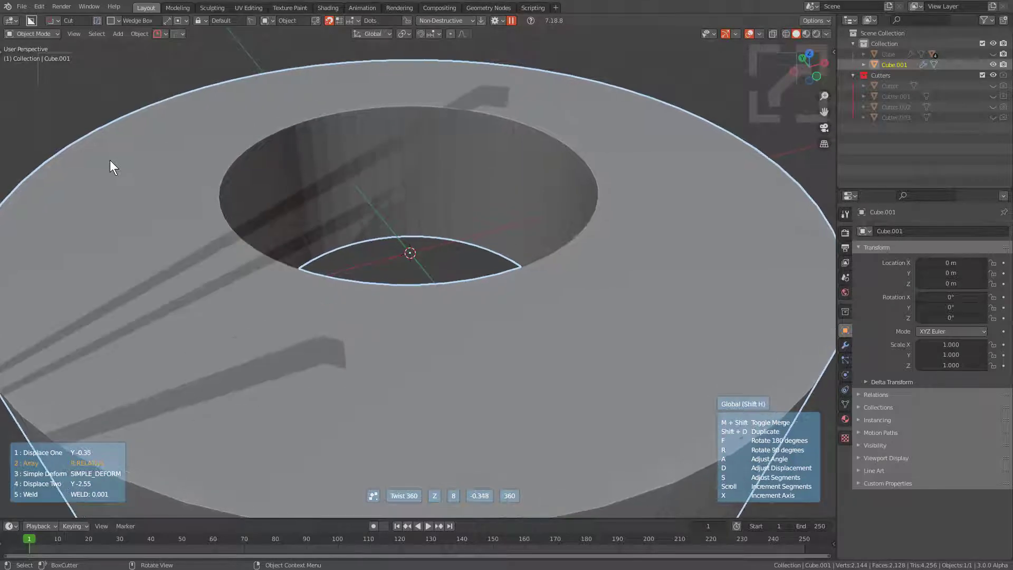
right_click(110, 160)
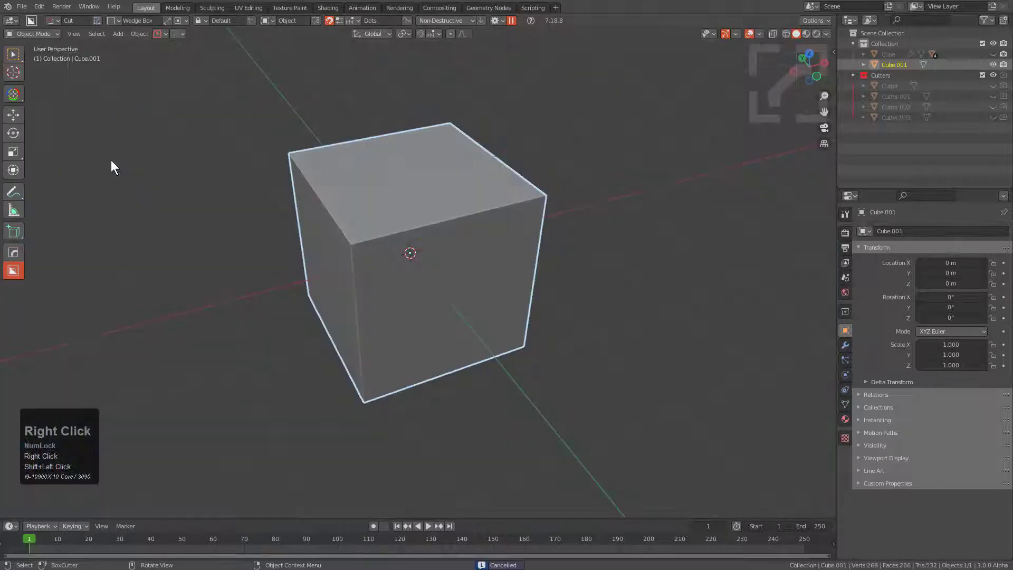
- Delete the diced cube and add a fresh cube at the origin
key(x)
click(245, 179)
key(shift+a)
mouse_move(254, 177)
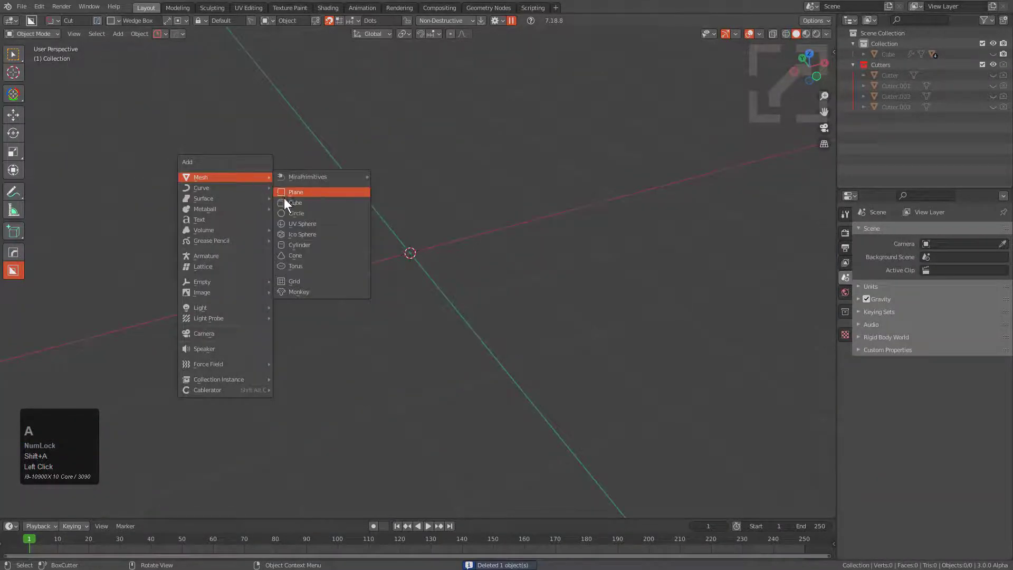
click(285, 203)
key(shift+a)
key(q)
mouse_move(398, 203)
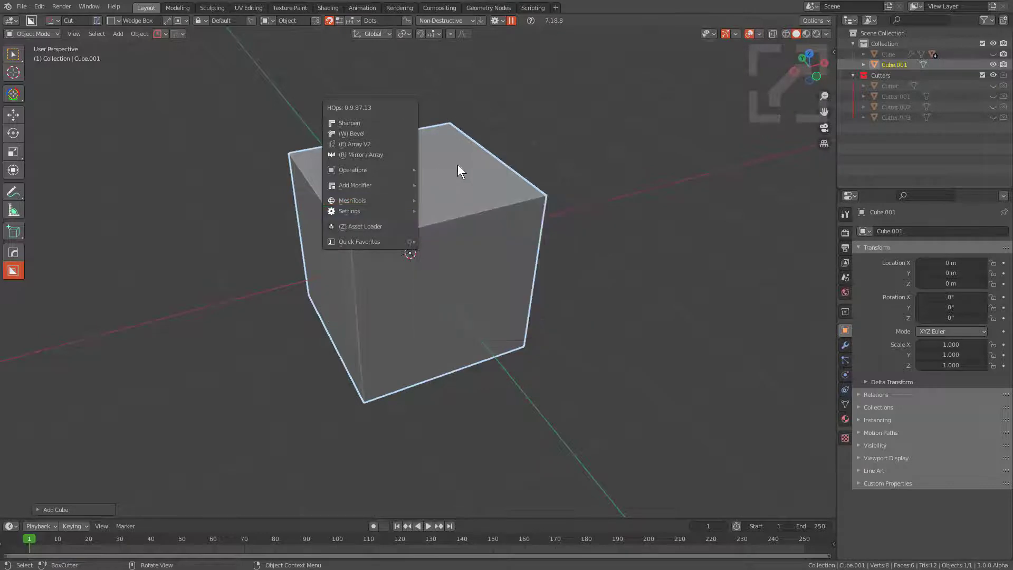
- Cut a wedge box about 0.435 deep into the cube's top face with BoxCutter, reaching past one corner
middle_drag(448, 203, 433, 167)
drag(433, 166, 352, 316)
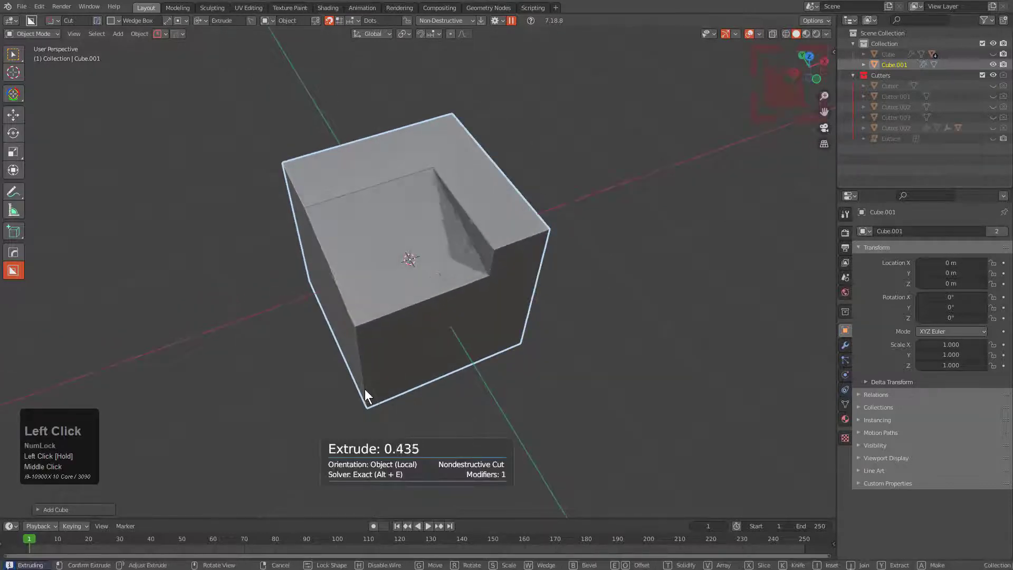
click(369, 389)
- Cut a box pocket without the wedge beside the sloped recess and bevel its corners about 0.03 wide
middle_drag(368, 388, 470, 200)
mouse_move(470, 200)
mouse_down()
mouse_move(453, 278)
mouse_move(457, 315)
mouse_up()
key(w)
key(b)
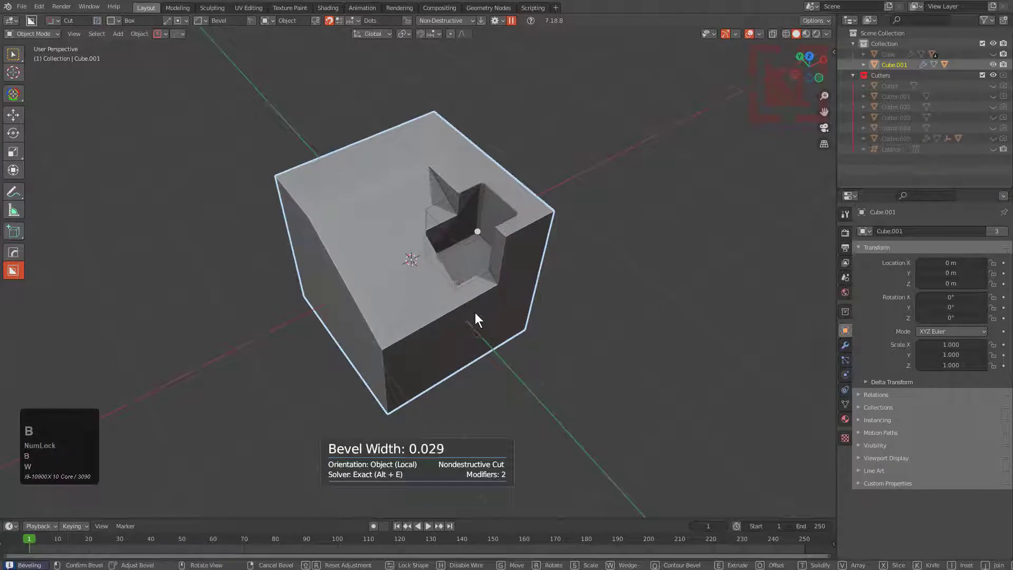
scroll(493, 303, up, 1)
click(488, 238)
click(490, 173)
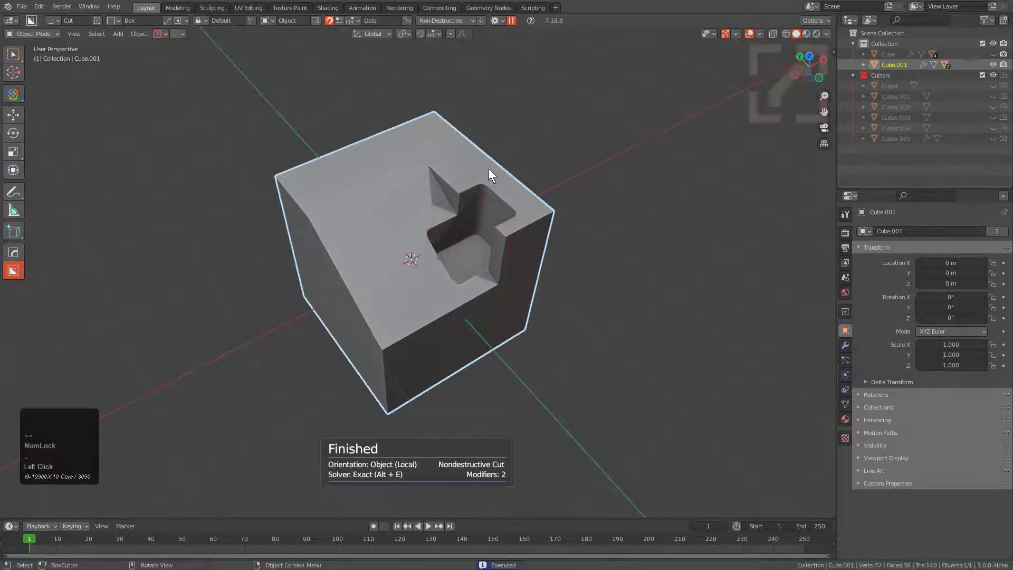
- Cut a larger box about 0.97 deep around the pocket and solidify it to a groove about 0.028 thick
mouse_move(488, 168)
mouse_down()
mouse_move(441, 261)
mouse_move(436, 299)
mouse_up()
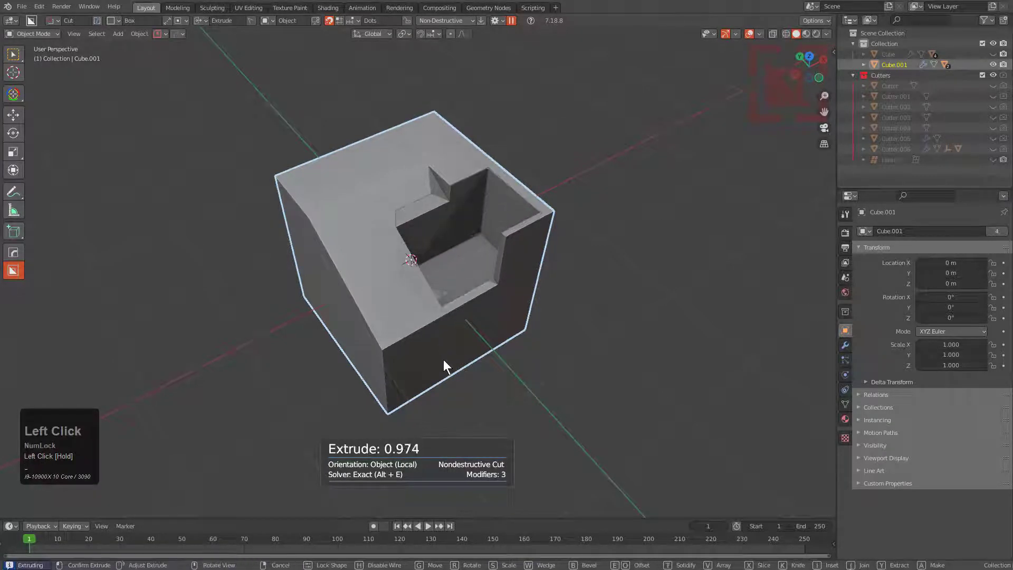
key(t)
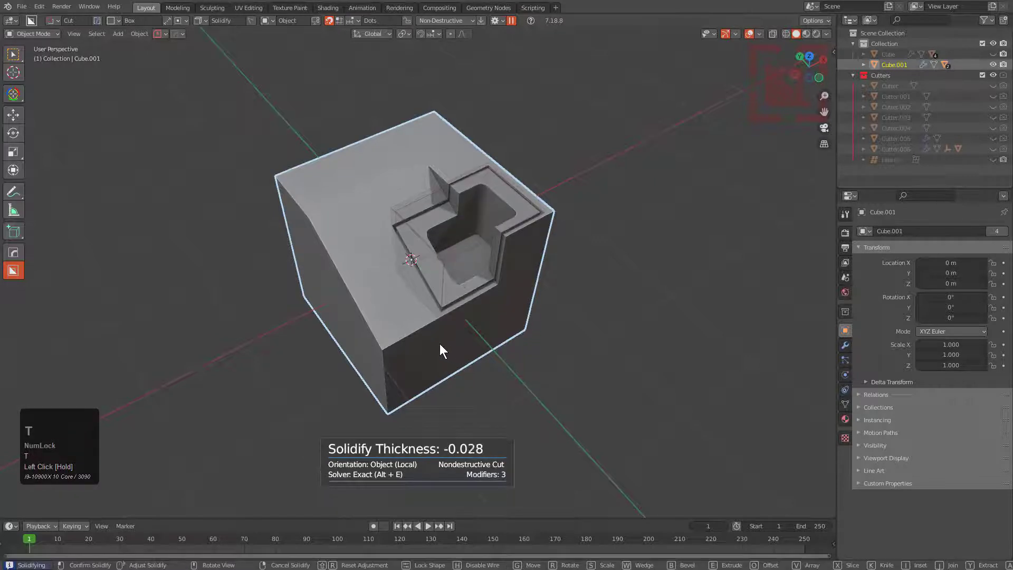
key(space)
- Slice a box region about 0.91 deep from the sloped side of the cube as a separate piece
drag(376, 169, 279, 327)
key(x)
click(283, 376)
- Dice the cube and its sliced-off piece together along X with Dice V2, using Smart Apply, the Knife method and 14 segments
middle_drag(284, 378, 327, 289)
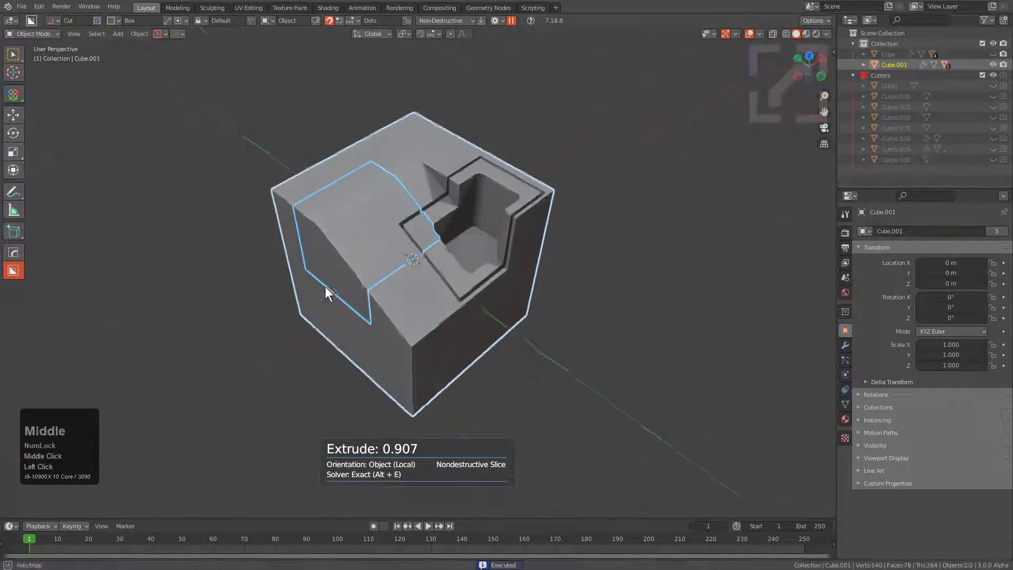
click(356, 259)
shift+click(416, 308)
middle_drag(417, 307, 473, 243)
key(q)
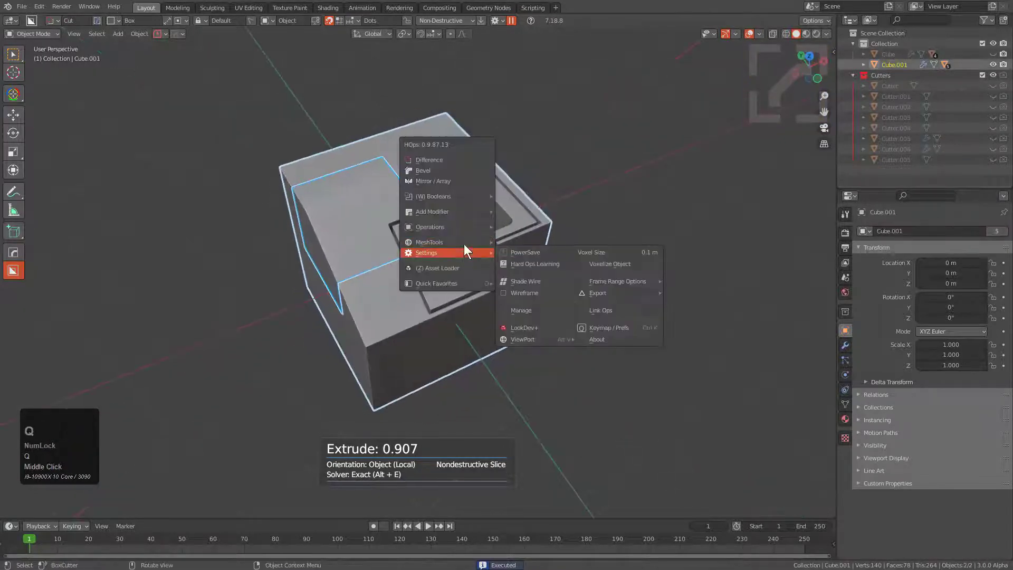
mouse_move(458, 242)
click(526, 269)
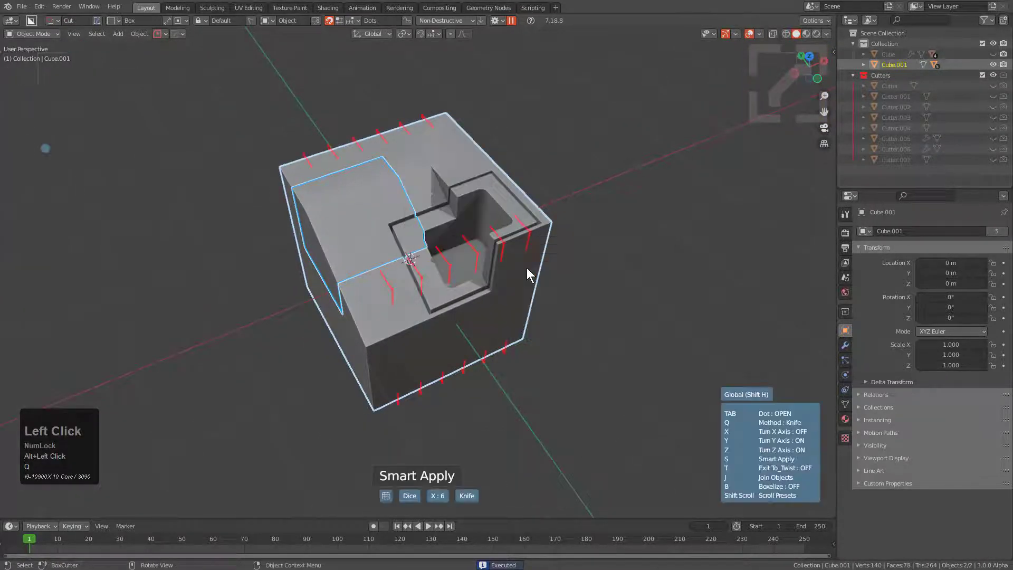
scroll(528, 269, up, 3)
scroll(526, 267, down, 1)
scroll(527, 268, up, 1)
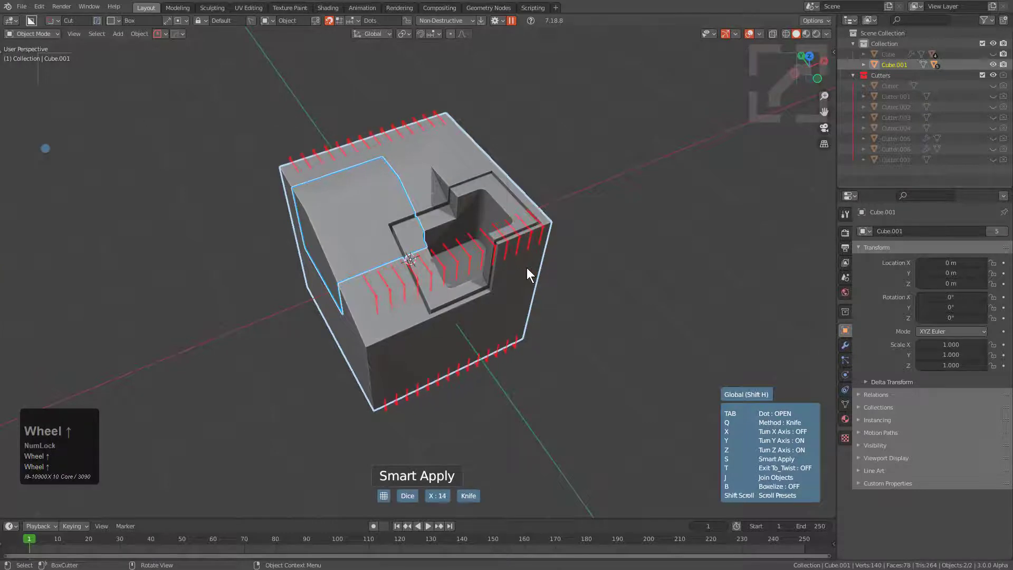
click(527, 267)
- Inspect the knife-diced topology in Edit Mode and undo the dice
middle_drag(492, 252, 428, 254)
scroll(427, 255, up, 2)
key(Tab)
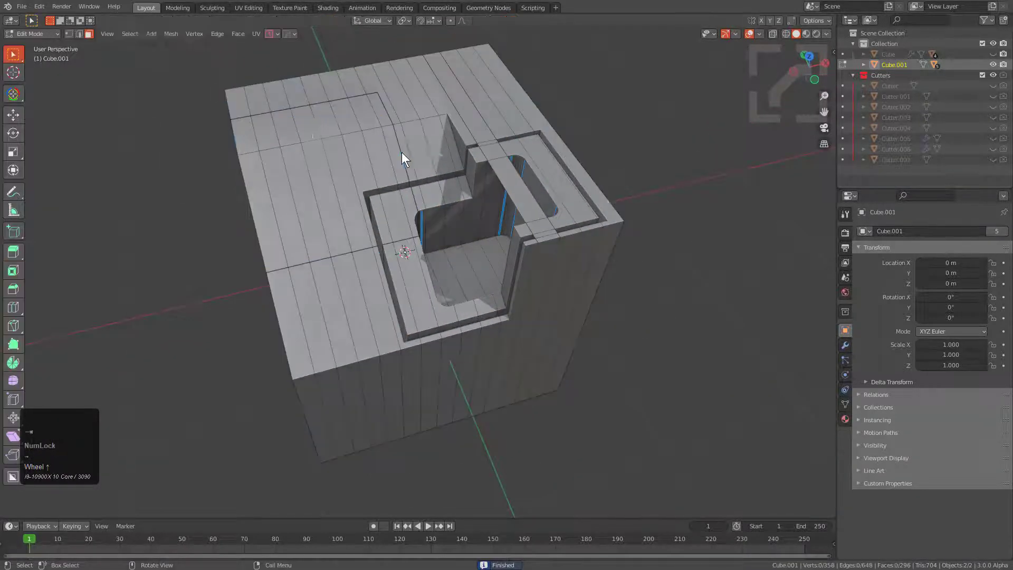
key(Tab)
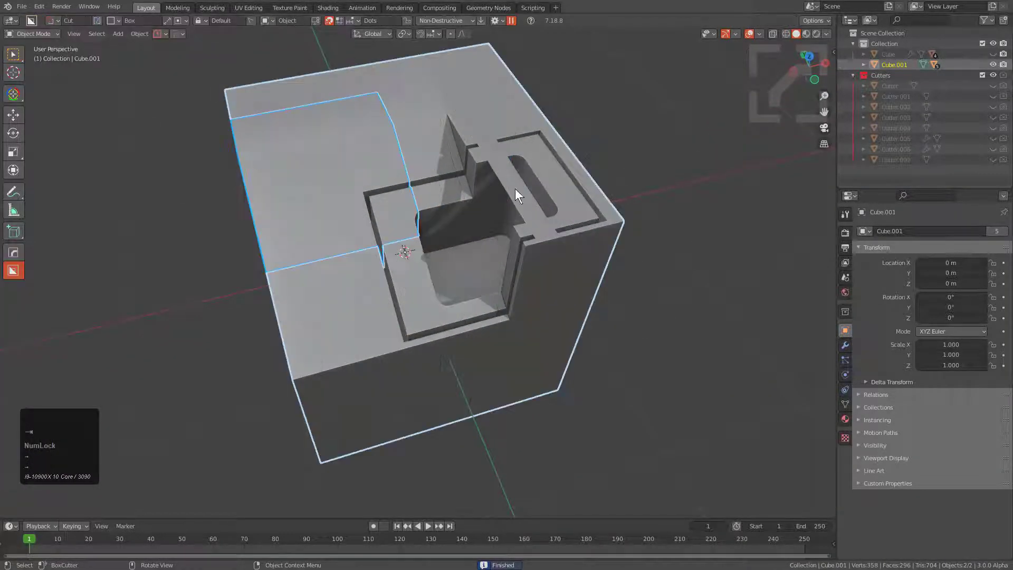
middle_drag(449, 216, 517, 175)
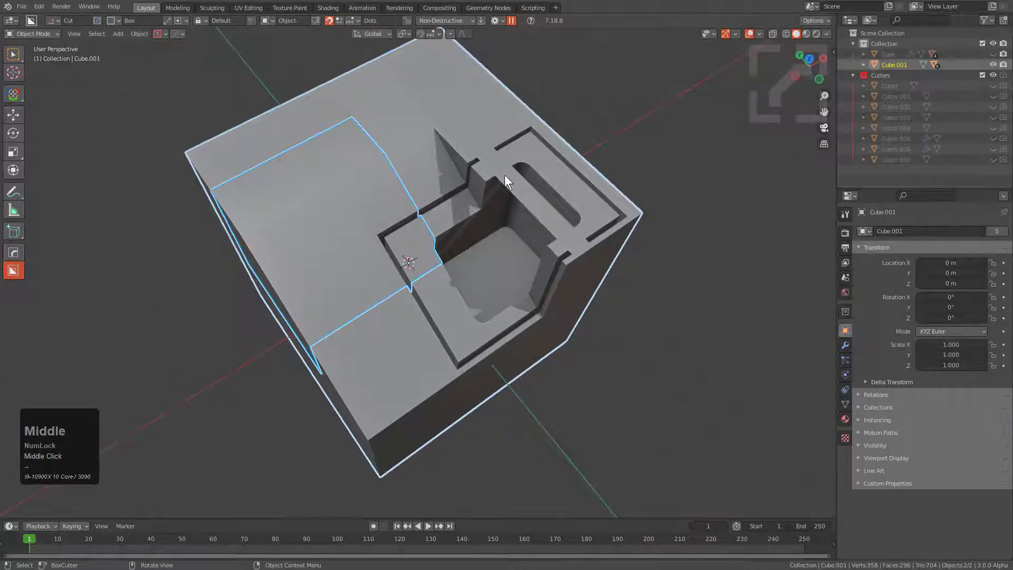
key(ctrl+z)
key(ctrl+z)
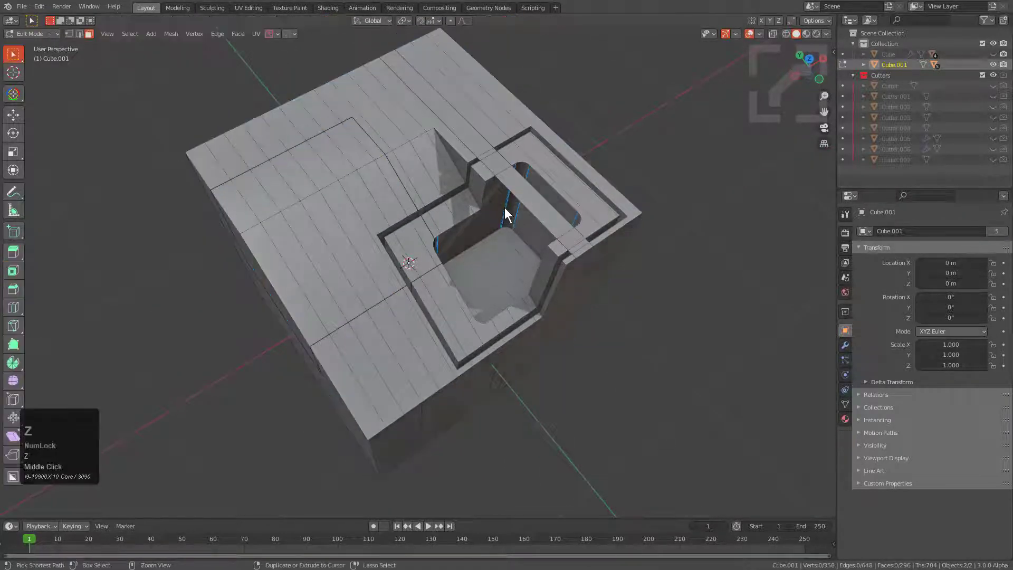
key(ctrl+z)
middle_drag(490, 237, 468, 220)
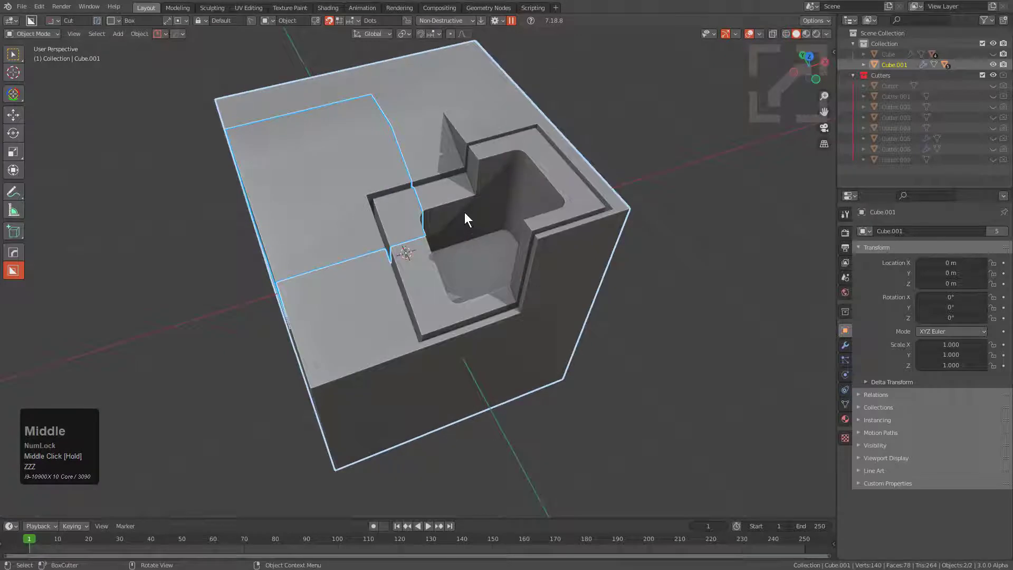
- Dice the selected pieces along X with Dice V2, using the Intersect method and 12 segments
key(q)
mouse_move(474, 201)
click(529, 229)
scroll(529, 229, up, 1)
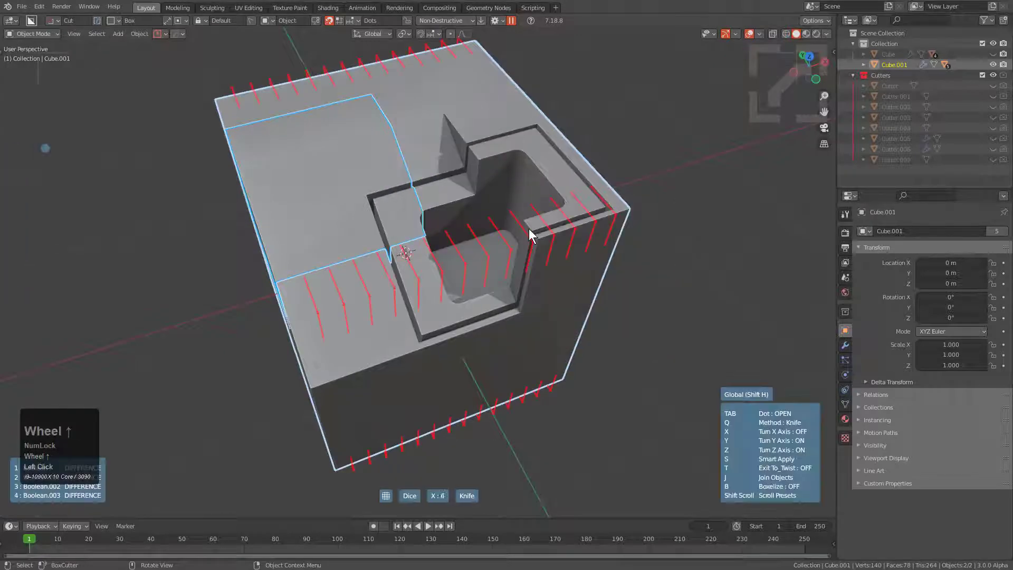
scroll(529, 229, down, 2)
key(q)
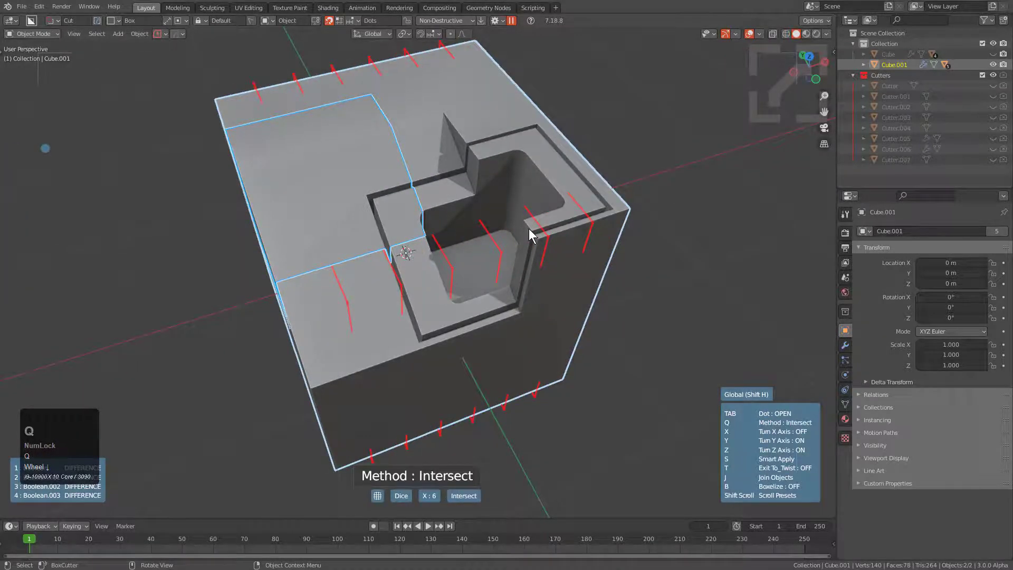
scroll(529, 229, up, 3)
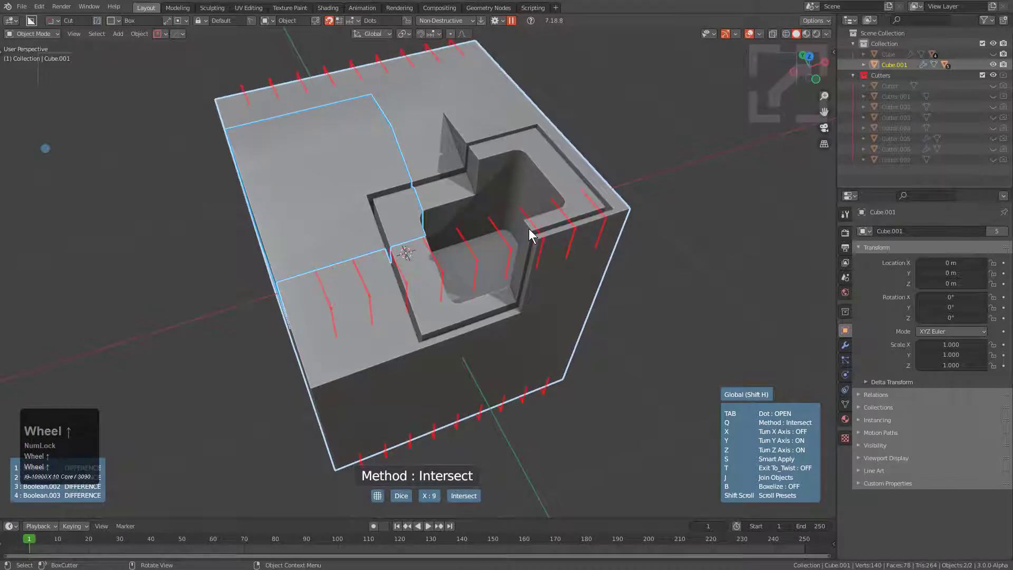
scroll(529, 229, up, 1)
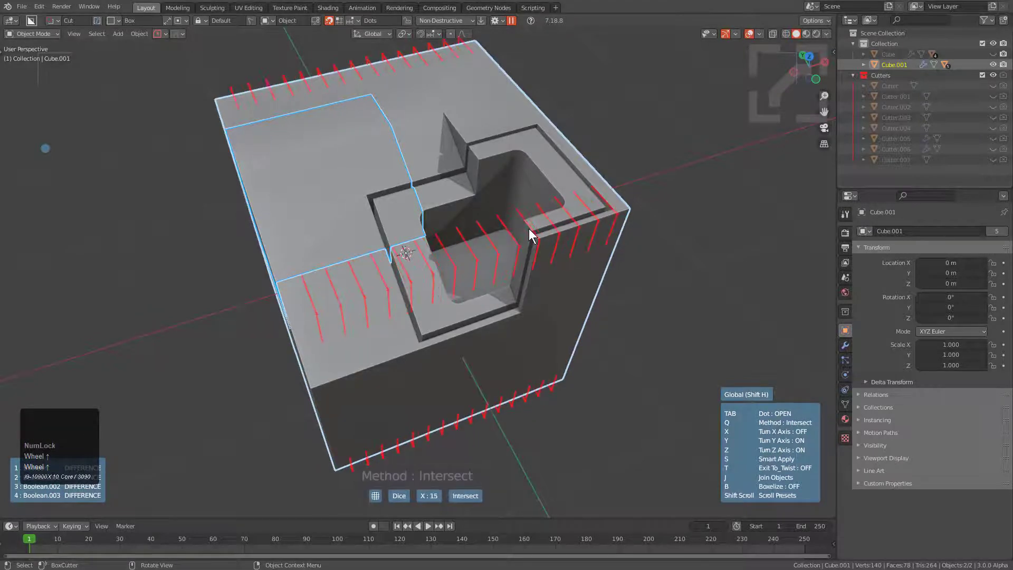
scroll(529, 229, down, 2)
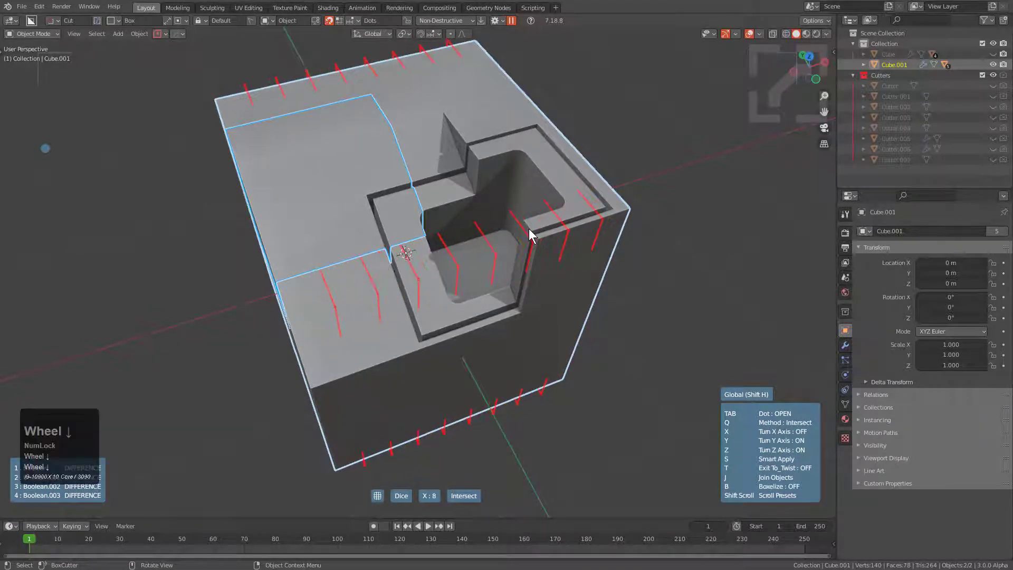
scroll(529, 229, up, 2)
scroll(529, 229, up, 2)
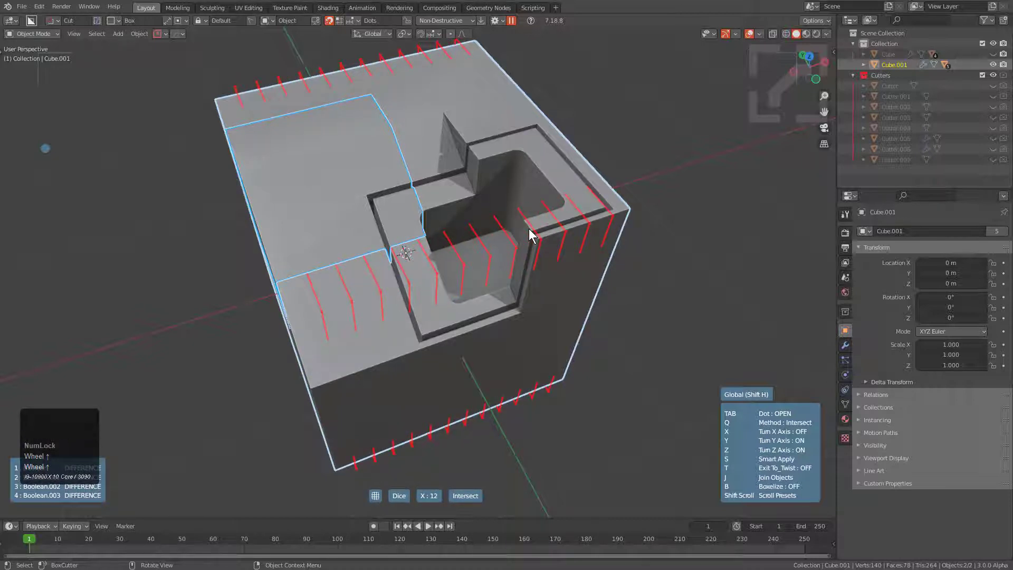
click(529, 229)
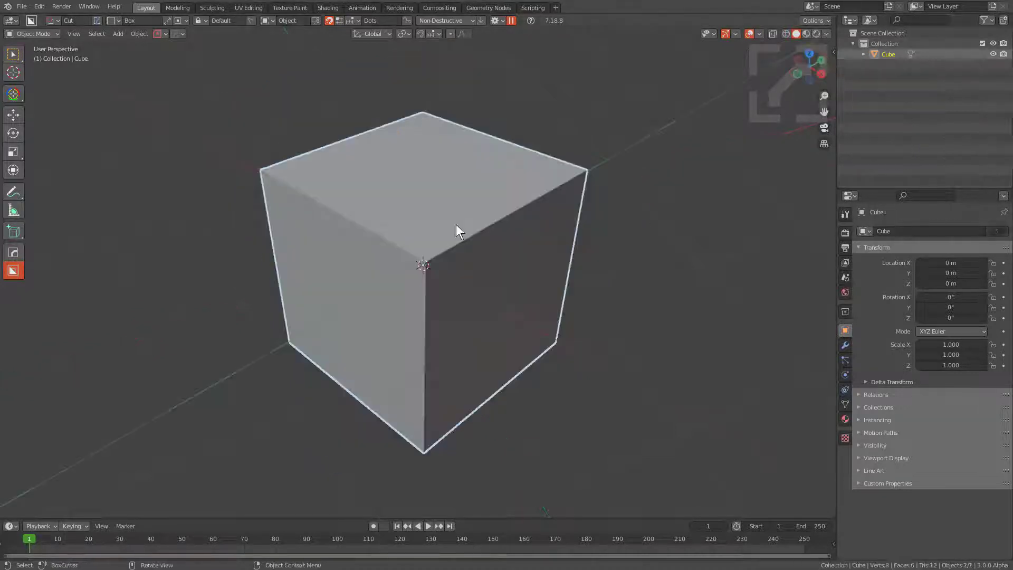
- Flatten the default cube along Z to a scale of about 0.345
middle_drag(426, 274, 457, 287)
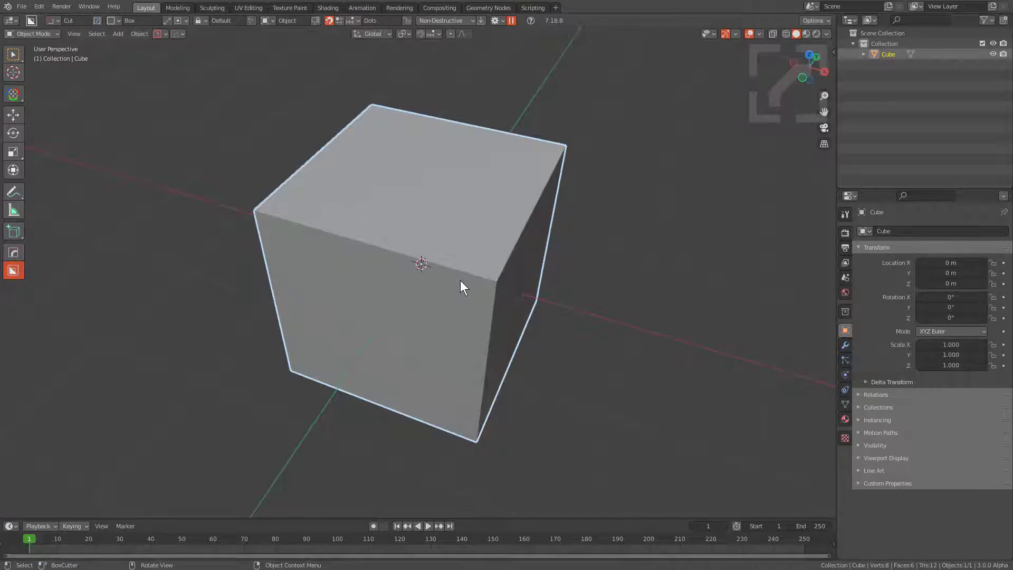
scroll(460, 280, down, 1)
middle_drag(455, 279, 407, 281)
scroll(409, 282, down, 2)
key(s)
key(z)
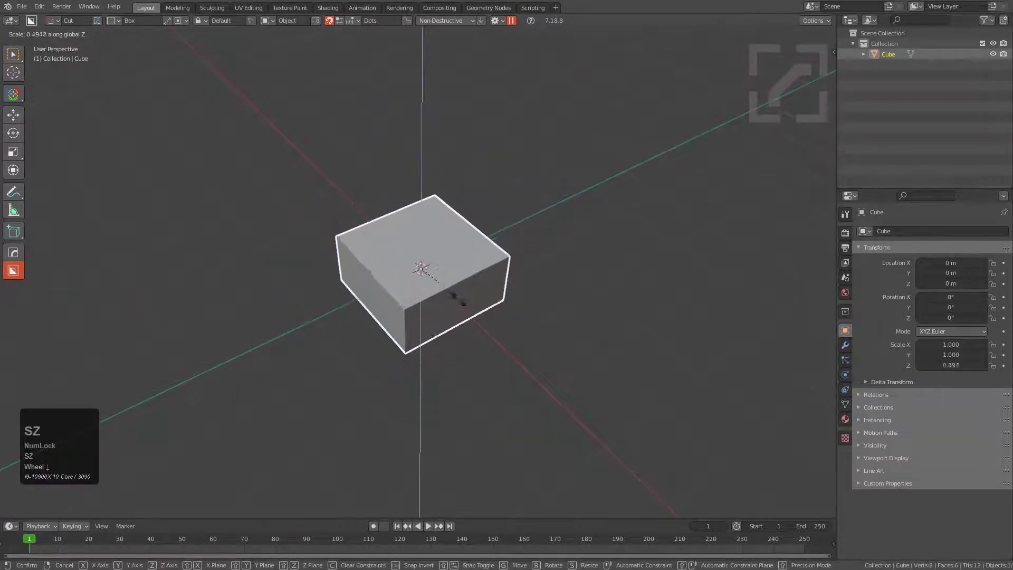
click(439, 282)
- Stretch the flattened cube into a slab scaled about 3.504 along X and 1.549 along Y
key(s)
key(x)
click(521, 342)
middle_drag(521, 342, 618, 198)
key(s)
key(y)
click(373, 335)
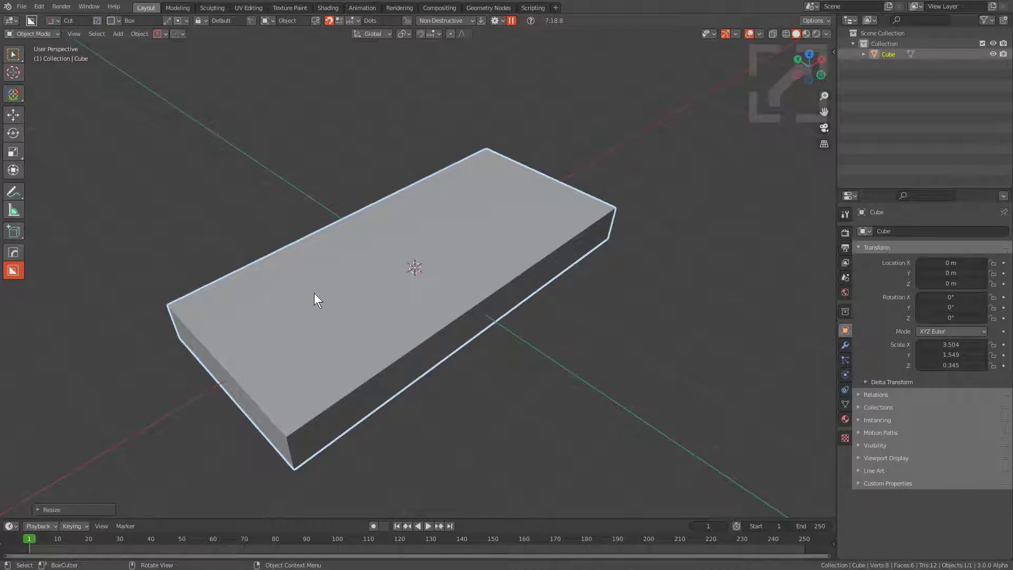
- Dice the slab on all three axes with Dice V2, using Boxelize, the Knife method and 33 segments
key(q)
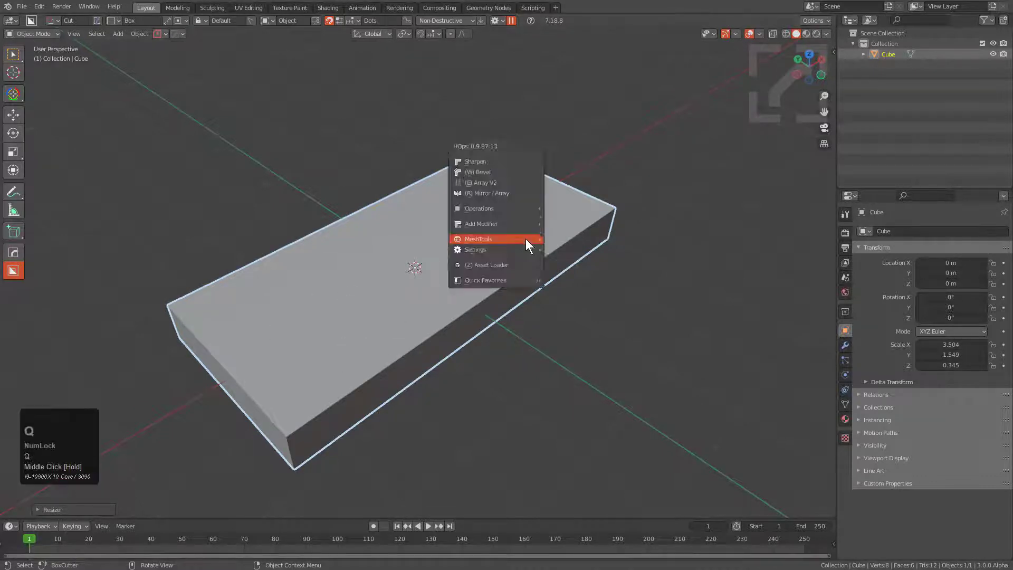
mouse_move(526, 239)
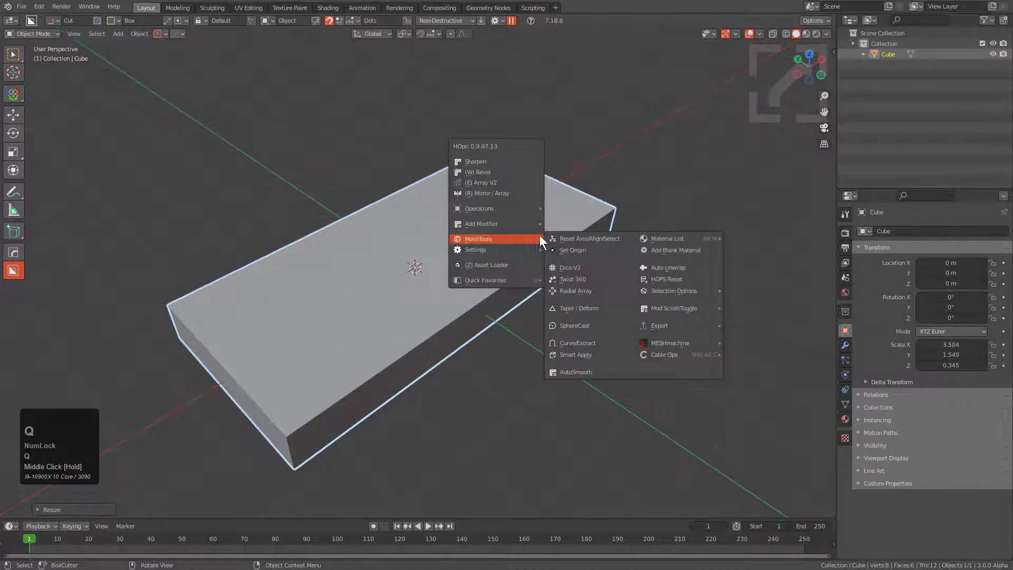
click(590, 266)
scroll(590, 266, up, 1)
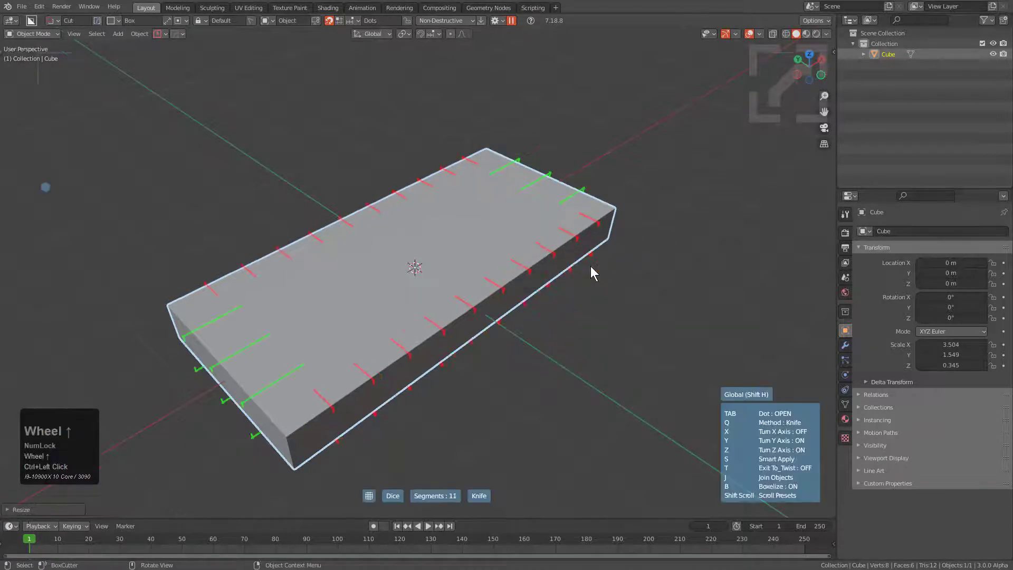
scroll(590, 266, up, 9)
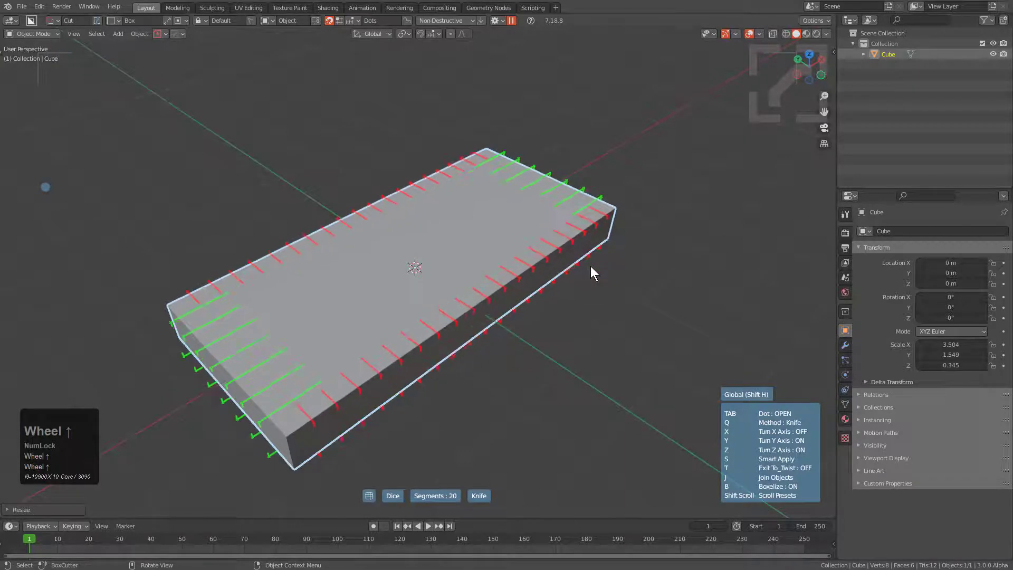
scroll(591, 267, up, 9)
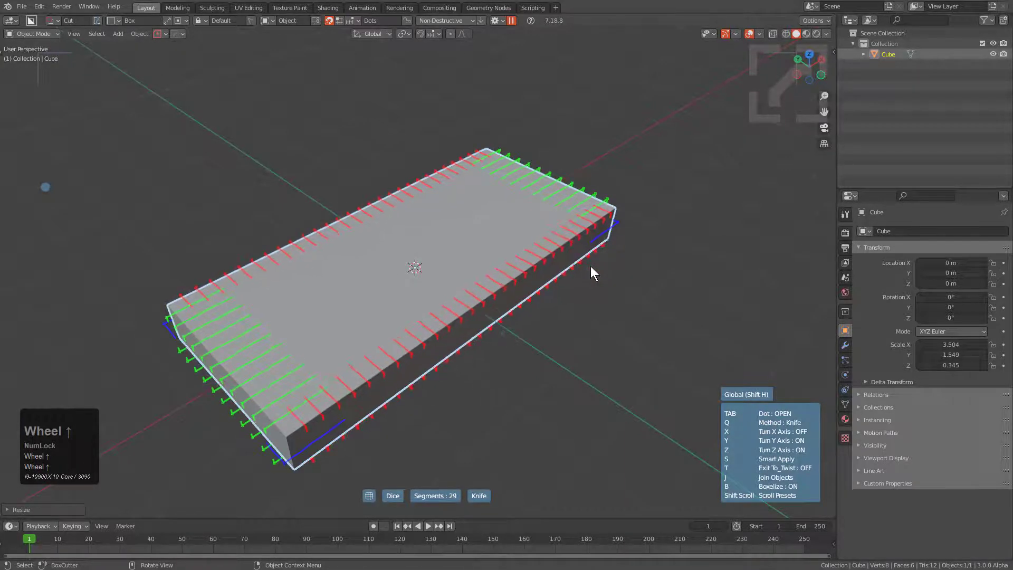
scroll(591, 266, up, 8)
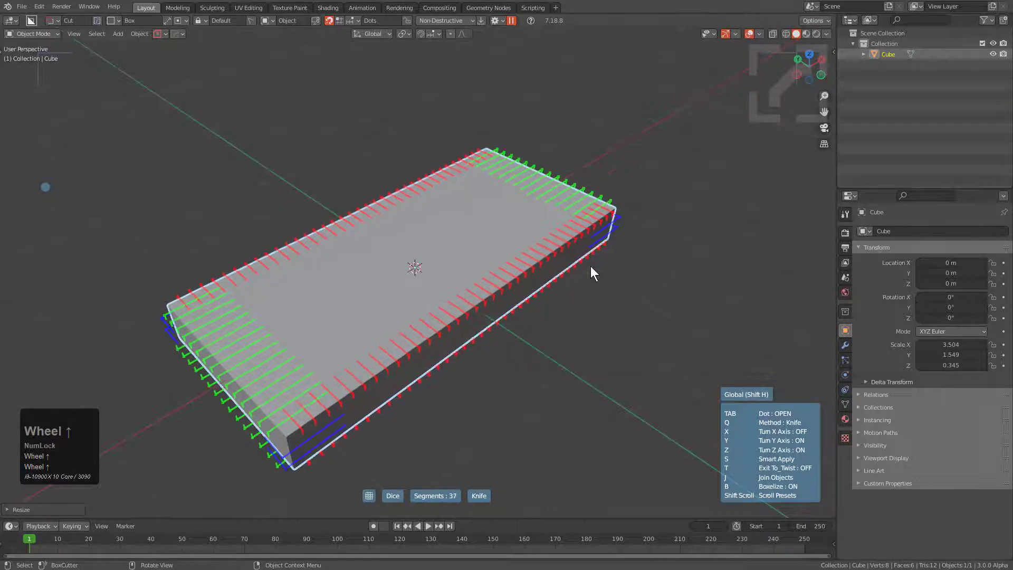
scroll(591, 266, down, 3)
scroll(590, 266, up, 2)
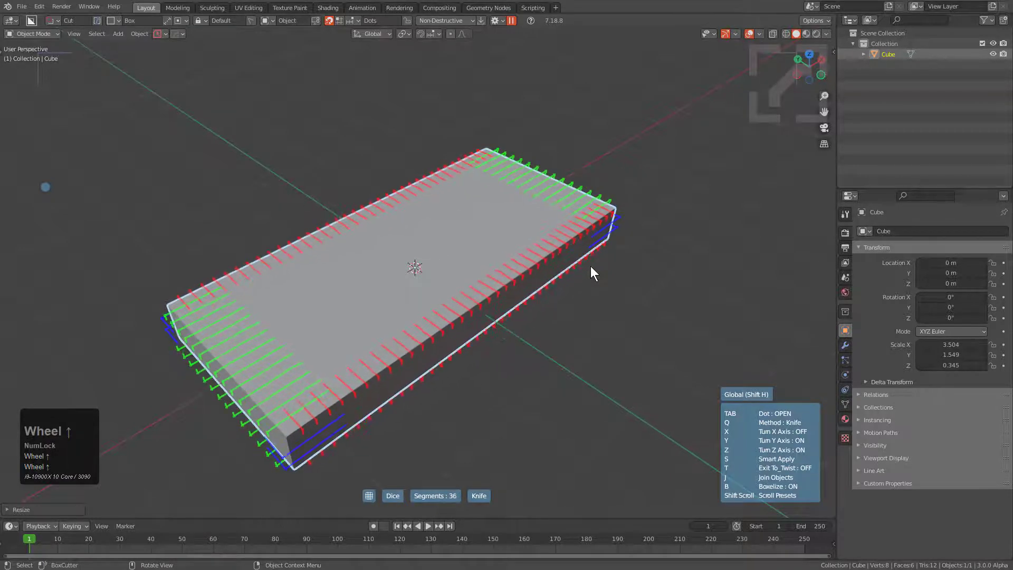
scroll(591, 266, down, 3)
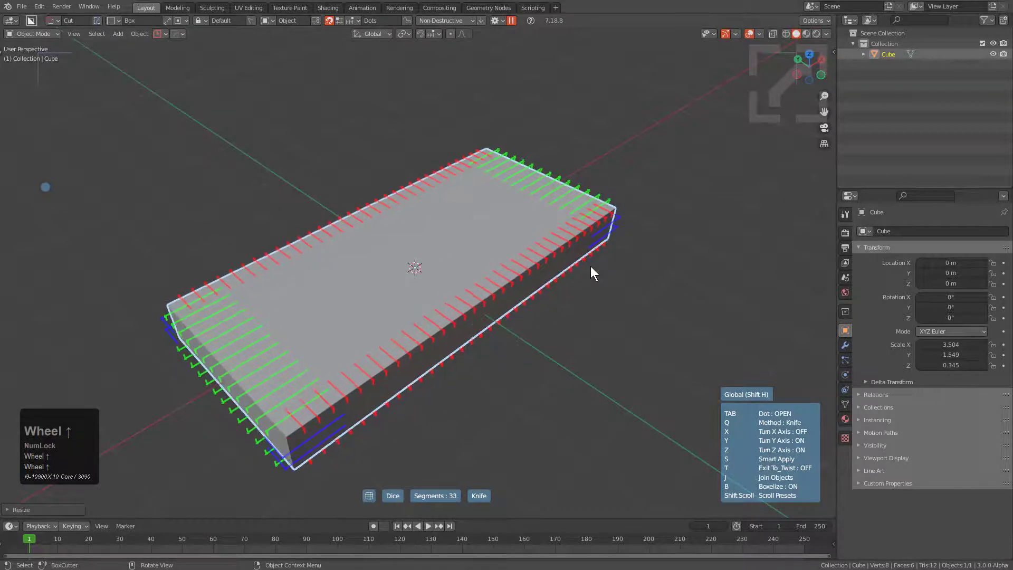
click(591, 266)
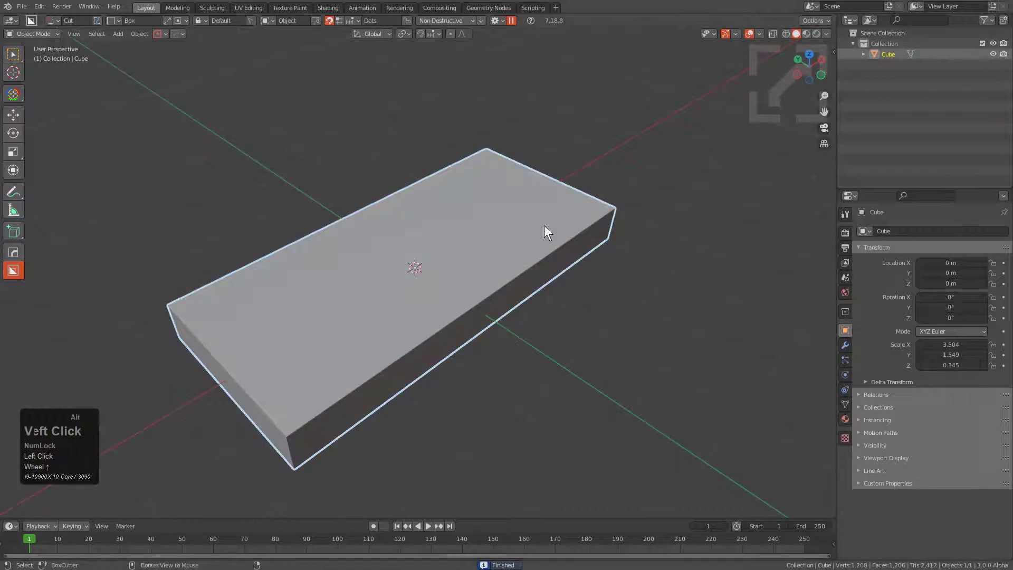
- Display the wireframe overlay on the diced slab and inspect its grid
key(alt+v)
click(483, 255)
middle_drag(311, 353, 452, 327)
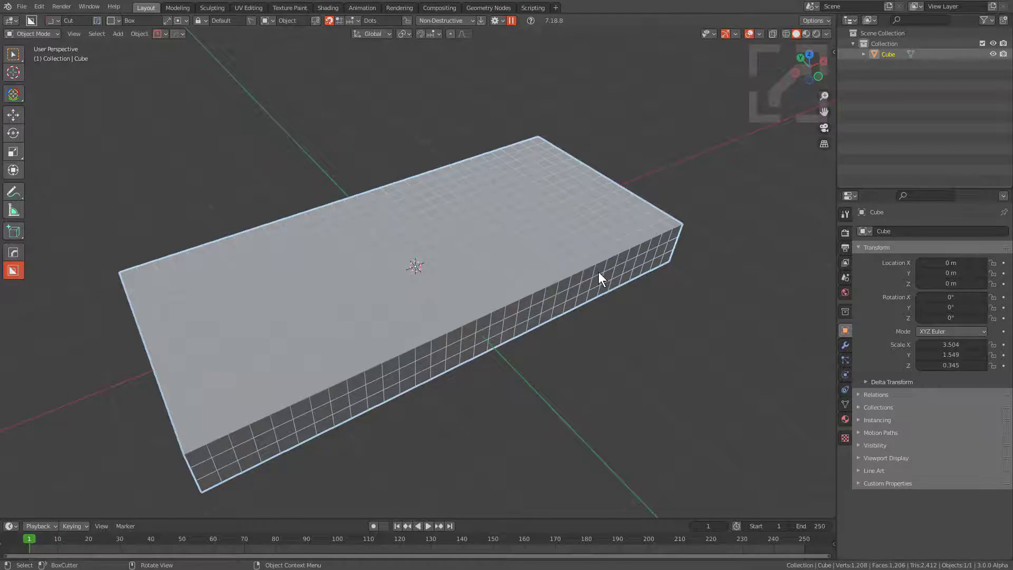
middle_drag(493, 314, 517, 173)
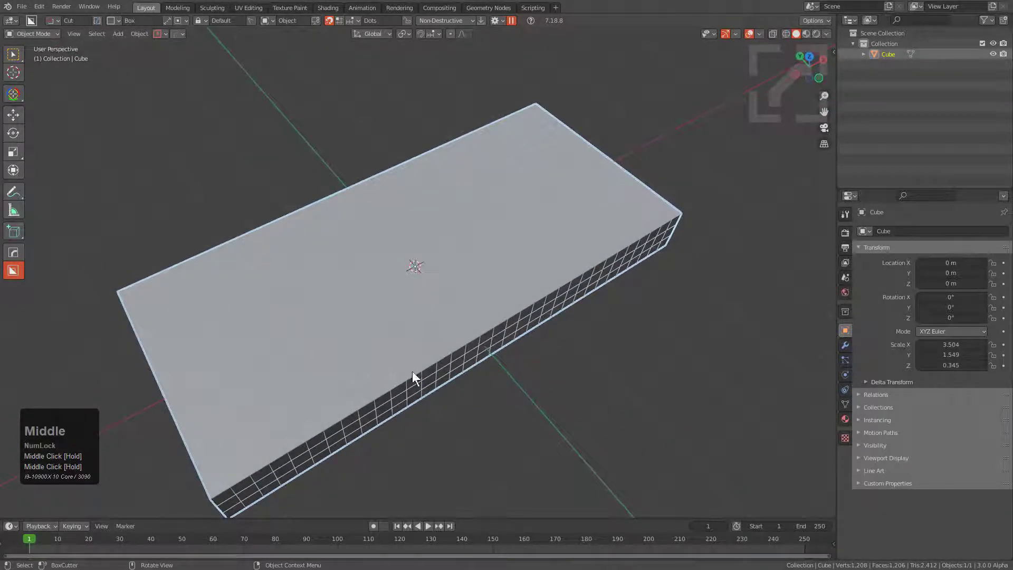
- Add a HardOps Lattice modifier to the diced slab
key(q)
mouse_move(392, 254)
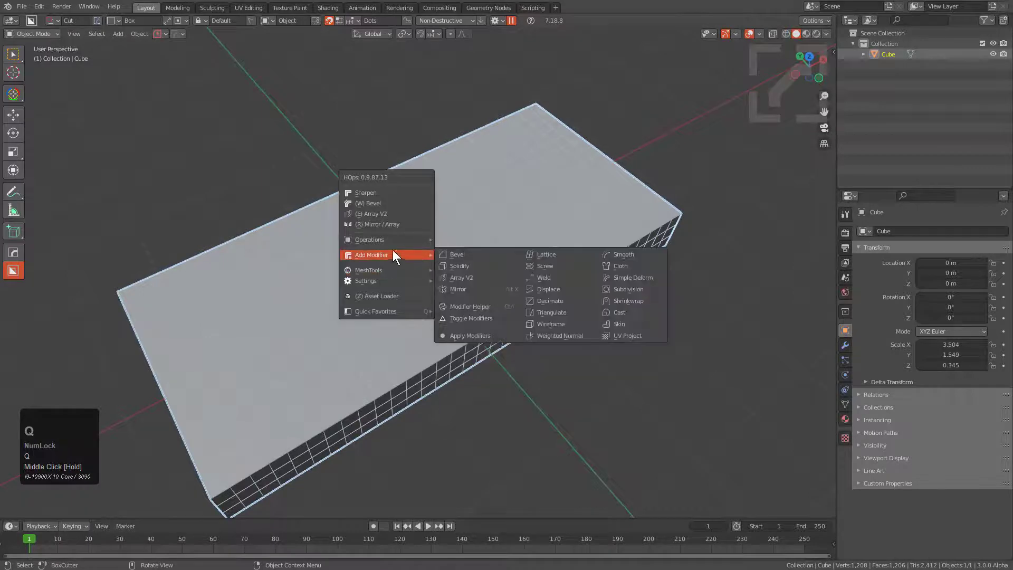
click(539, 255)
middle_drag(462, 323, 441, 312)
key(Tab)
key(Tab)
key(q)
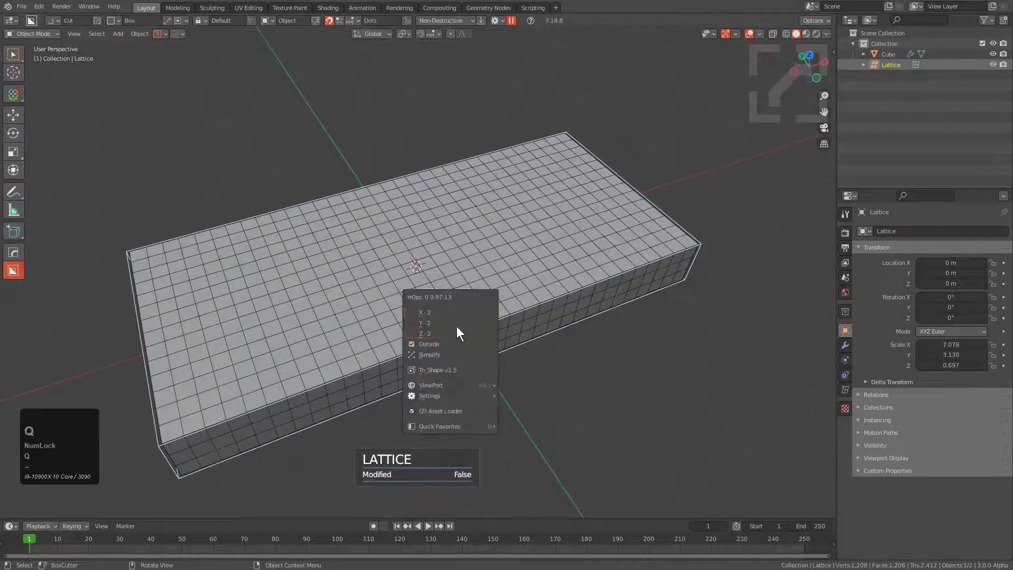
click(457, 323)
right_click(458, 323)
key(q)
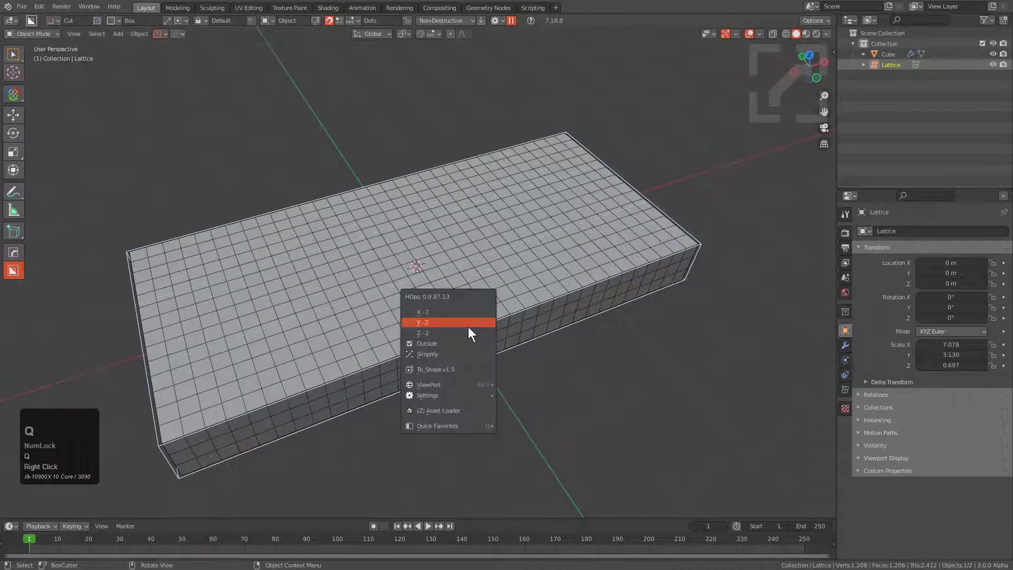
click(448, 319)
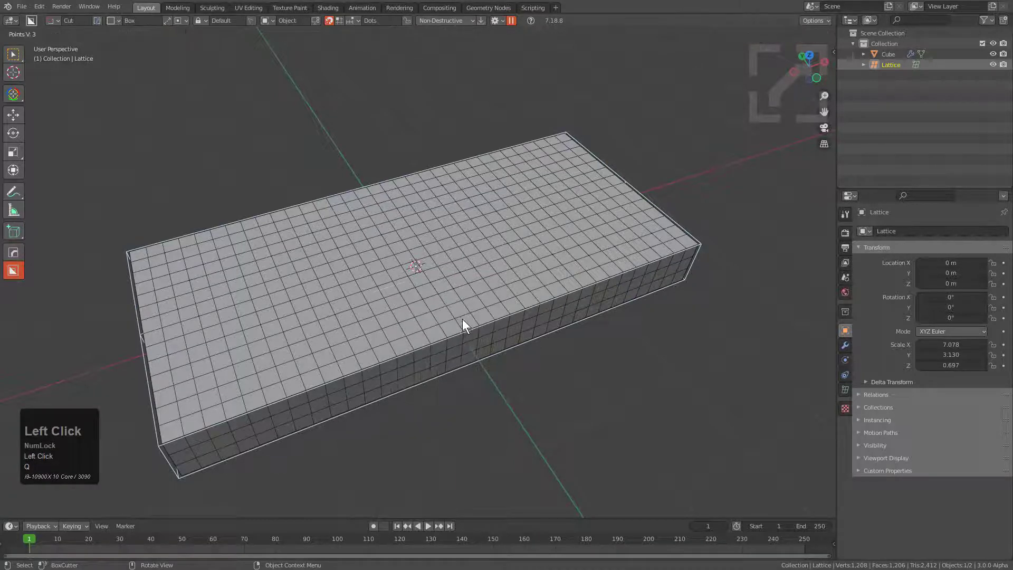
right_click(467, 319)
- Set the lattice's X resolution to 3 to add one middle division along the slab's length
key(q)
click(457, 306)
click(471, 309)
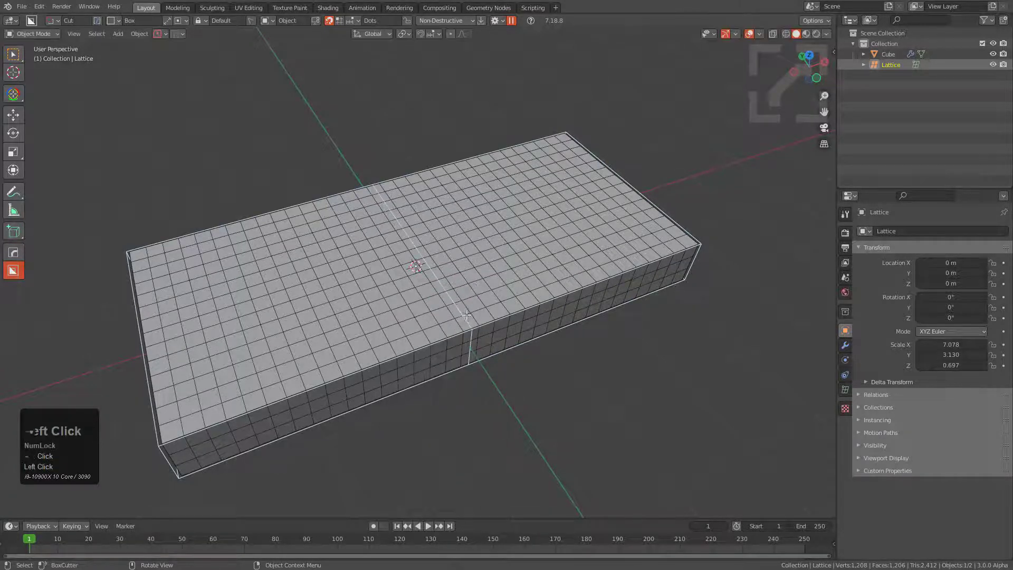
- Raise the lattice's middle control points along Z to arch the diced slab
key(Tab)
middle_drag(498, 318, 475, 308)
drag(441, 158, 354, 435)
key(alt+z)
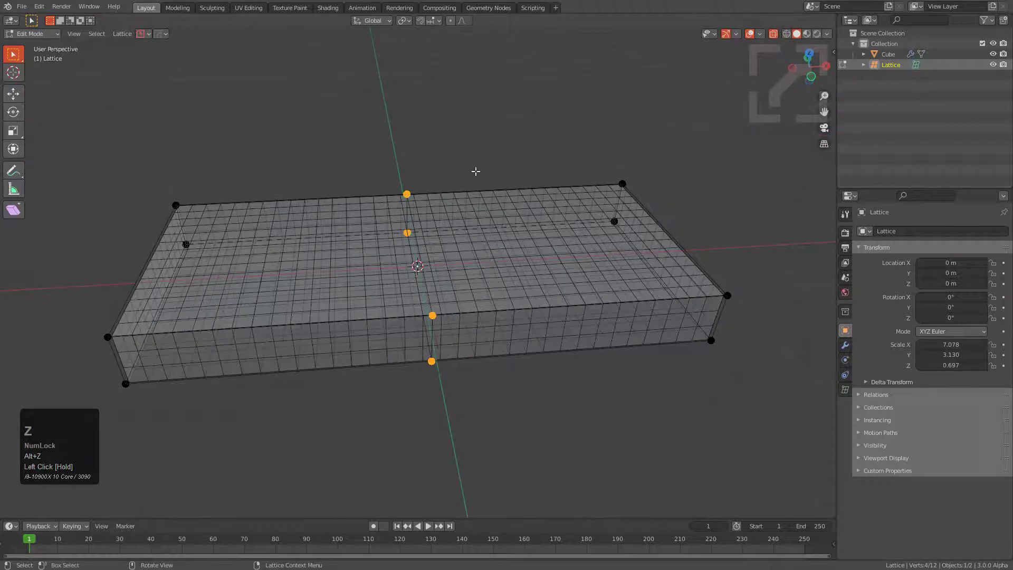
key(g)
key(z)
click(476, 183)
middle_drag(460, 245, 622, 182)
- Return to object mode and increase the lattice's divisions along the slab's length to smooth the arch
key(alt+z)
key(Tab)
key(q)
click(484, 266)
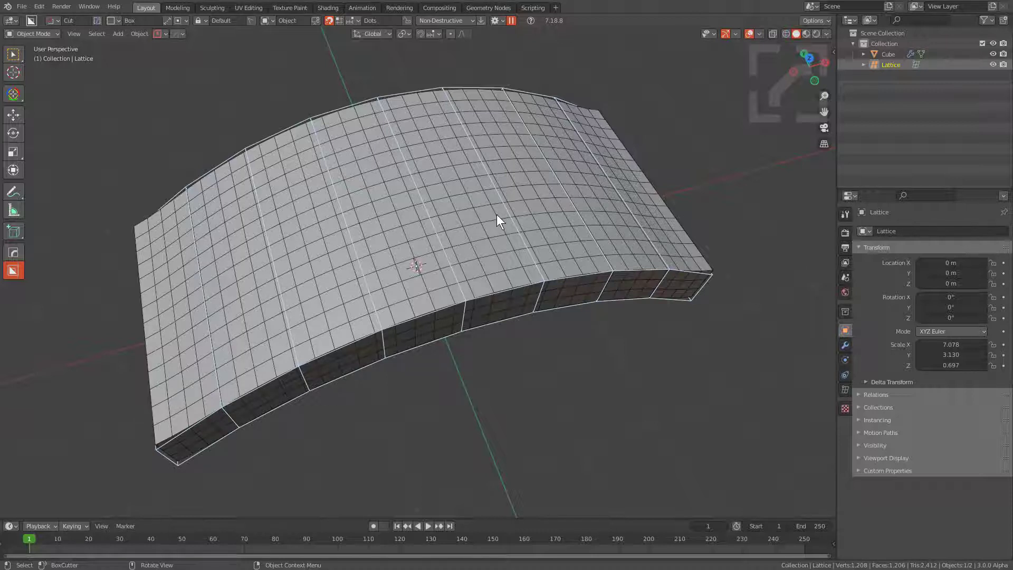
scroll(511, 211, down, 1)
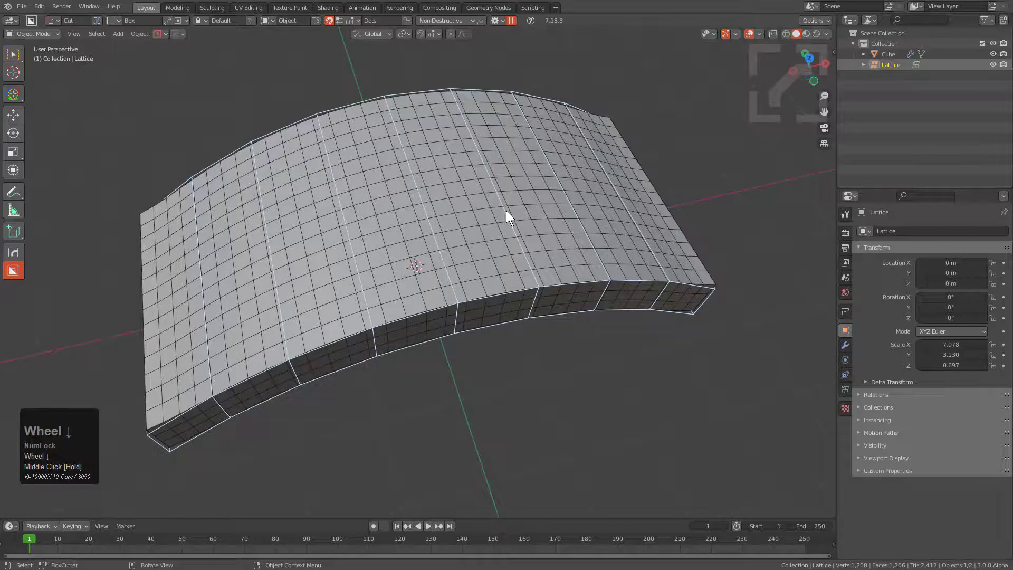
- Start a new General file and frame its default cube
key(ctrl+n)
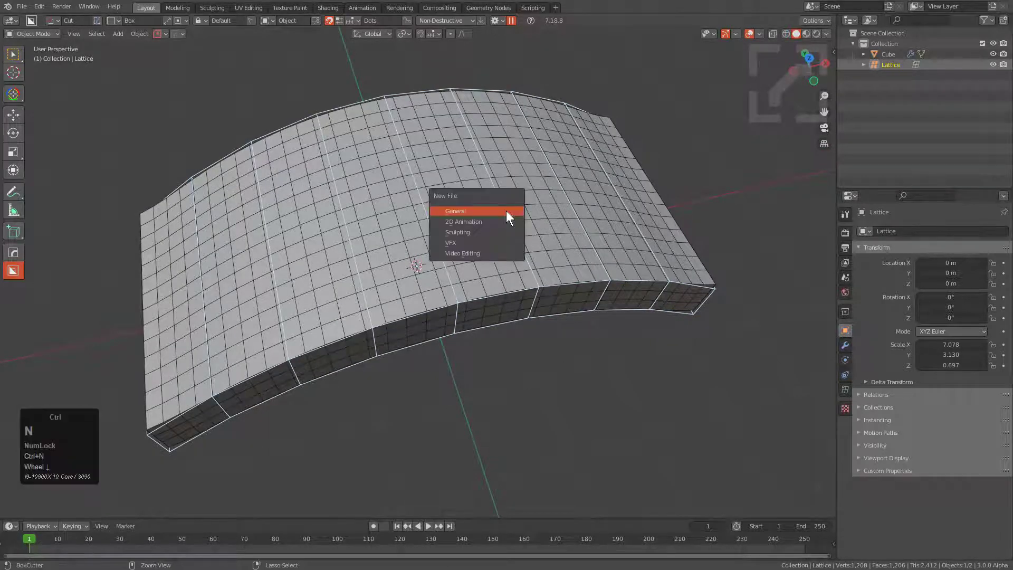
click(505, 211)
middle_drag(499, 232, 451, 261)
key(v)
click(528, 254)
scroll(527, 256, down, 1)
scroll(452, 261, down, 2)
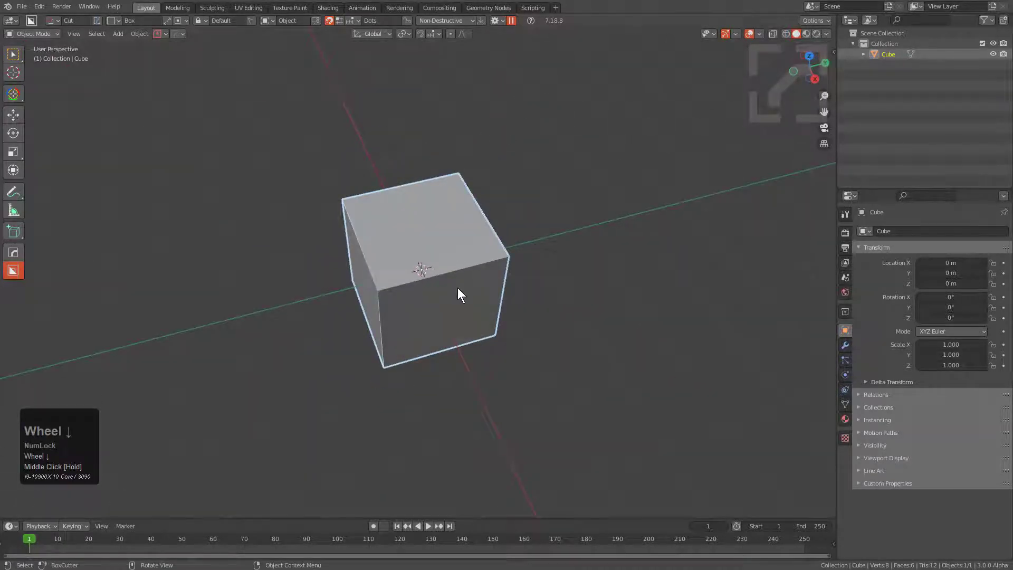
- Scale the cube to about 0.349 on Z and about 2.674 on X to form a flat slab
key(s)
key(z)
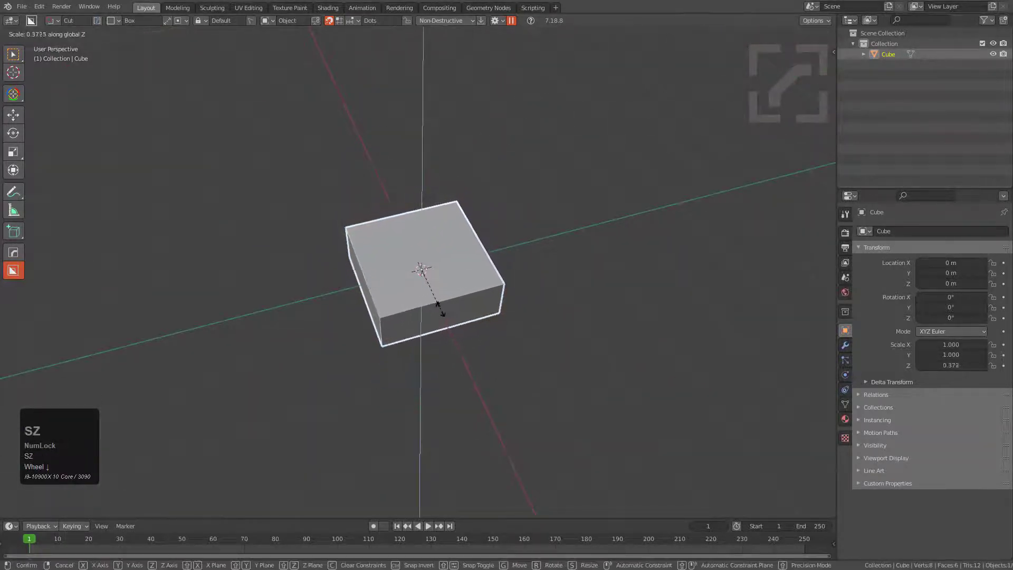
click(441, 306)
key(s)
key(x)
click(499, 348)
middle_drag(500, 349, 423, 292)
- Select the vertical edge at the slab's near corner in edit mode
key(Tab)
scroll(401, 352, up, 3)
key(2)
click(364, 400)
key(ctrl+b)
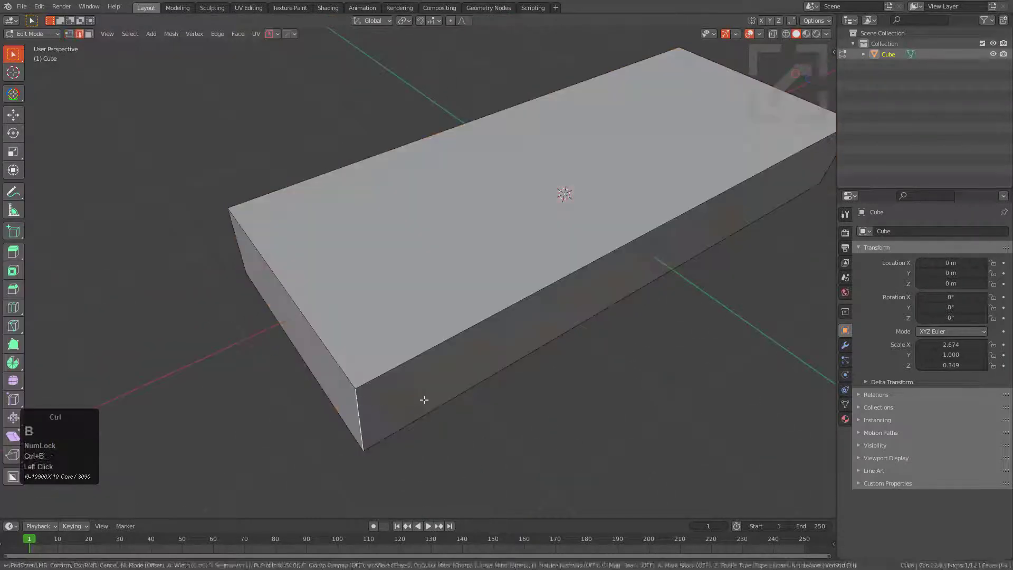
scroll(448, 397, up, 4)
right_click(451, 395)
- Apply the slab's scale and bevel the selected corner edge about 0.219 m wide with 8 segments
key(Tab)
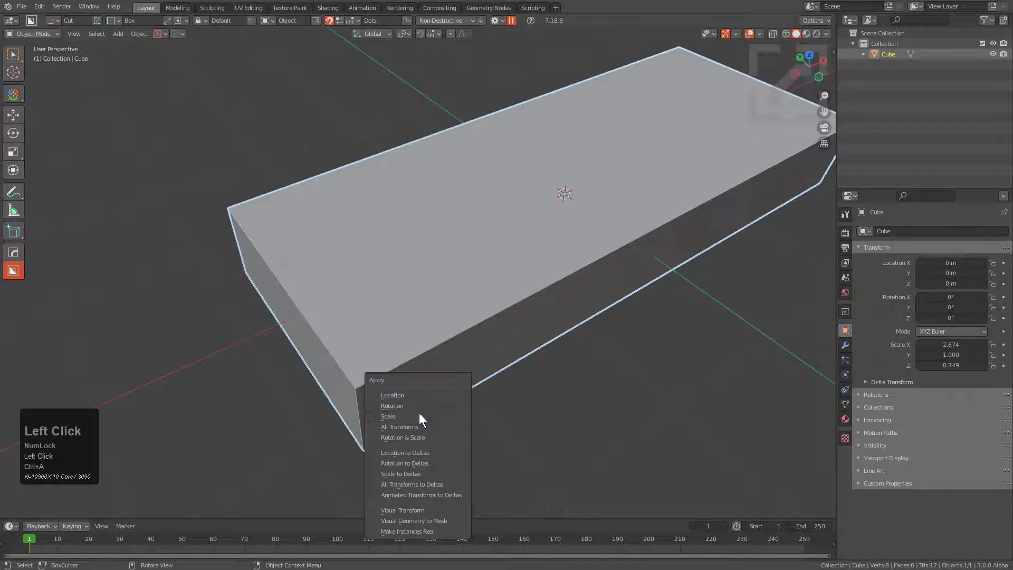
click(419, 414)
key(Tab)
key(ctrl+b)
scroll(494, 395, up, 3)
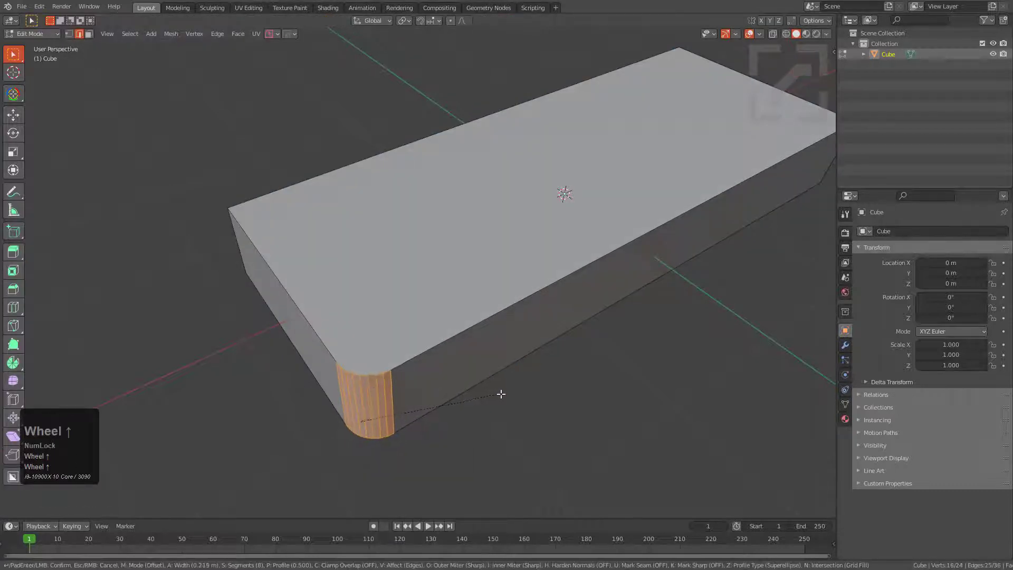
click(500, 391)
- Mirror the slab across the Y and X axes to round all four vertical corners
key(Tab)
key(shift+x)
click(636, 246)
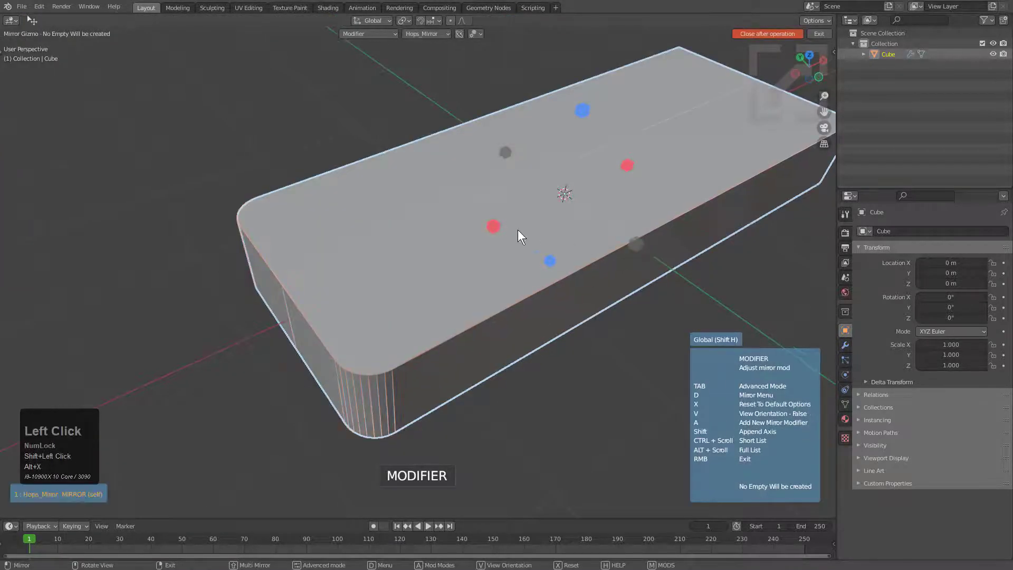
click(494, 227)
scroll(466, 264, down, 5)
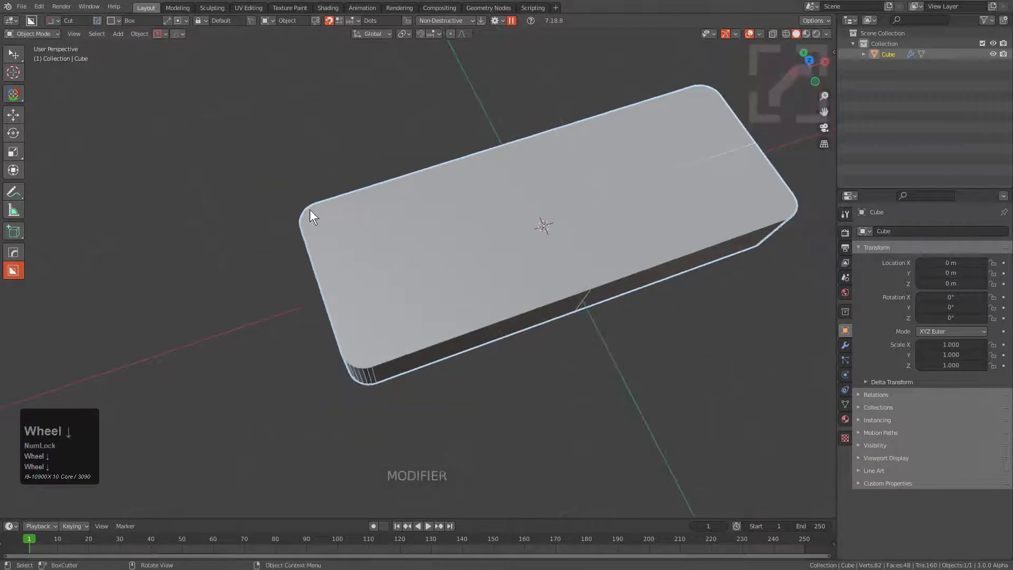
- Draw a box cut about 0.141 deep in the slab's top face, bevel its corners and lock the shape
drag(309, 214, 741, 230)
key(b)
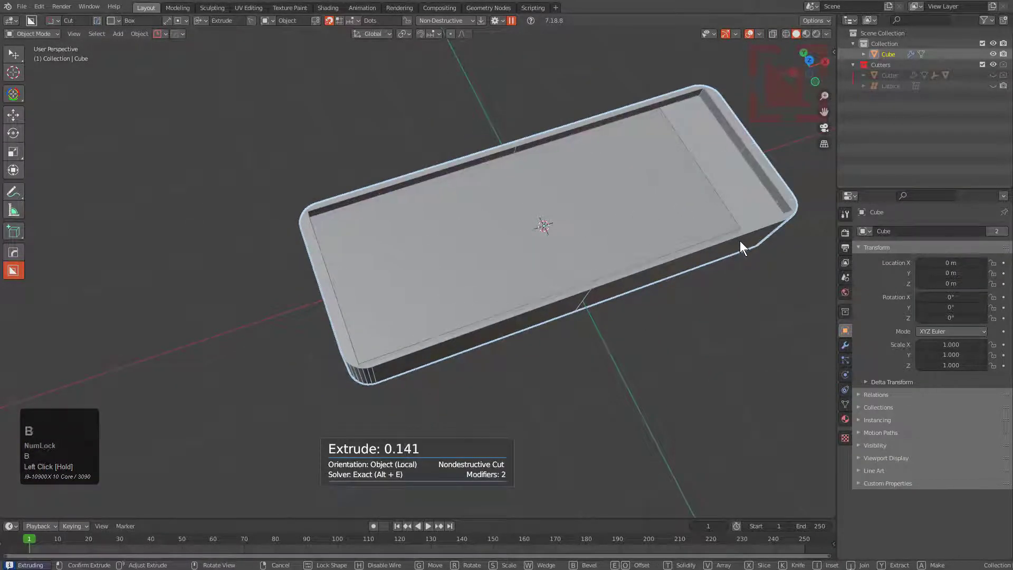
scroll(750, 241, up, 3)
key(Tab)
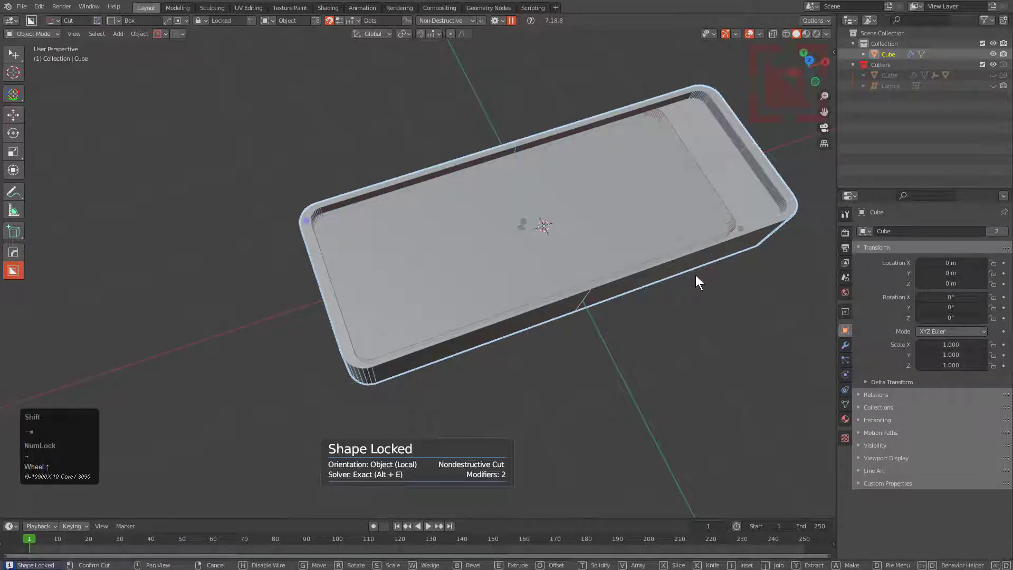
- Taper the walls of the top pocket cutter and adjust its position from the top view
key(t)
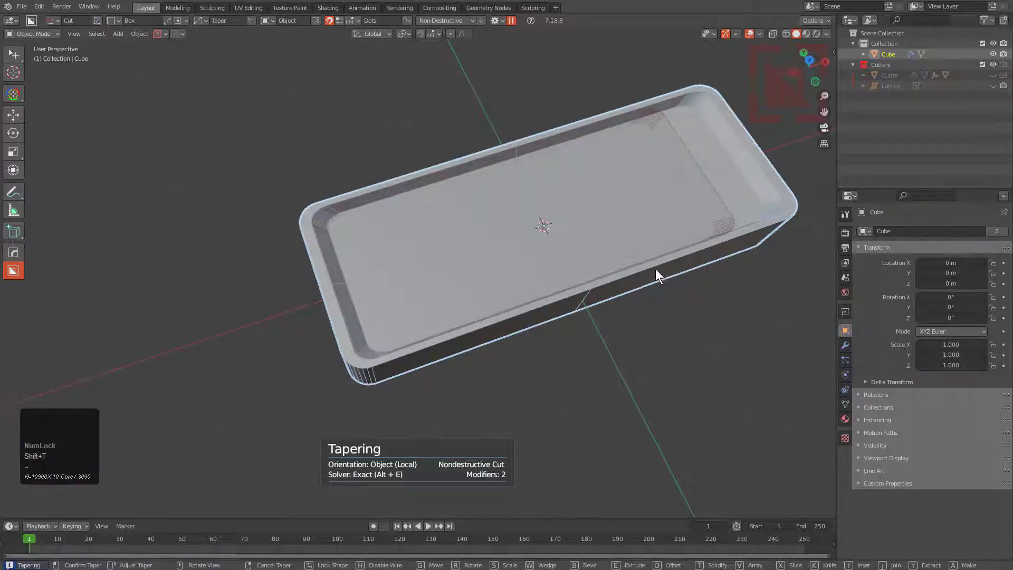
middle_drag(651, 268, 575, 270)
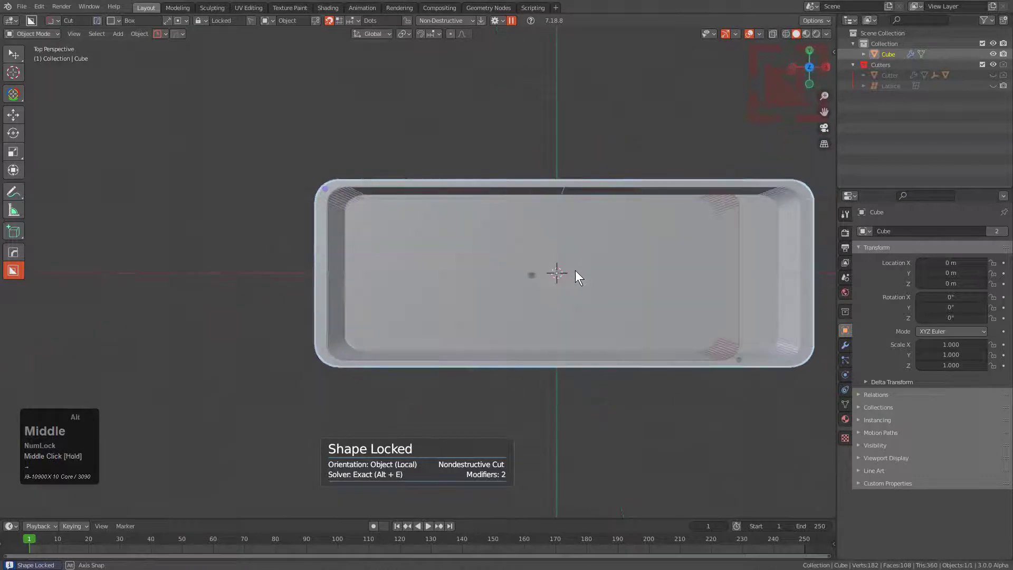
scroll(602, 278, up, 2)
key(g)
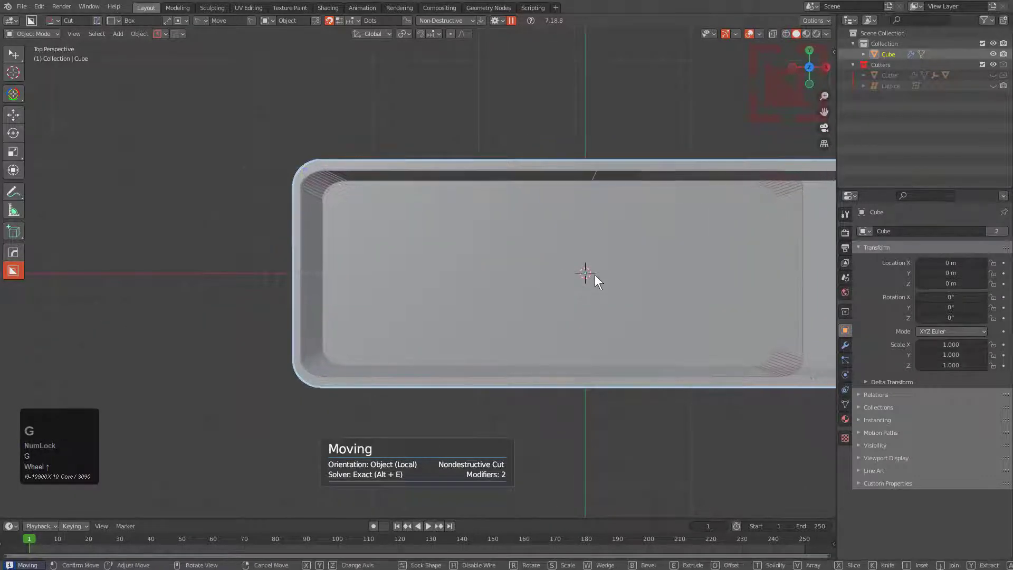
- Cut a wedge-shaped notch about 0.451 deep into the pocket's long side wall
middle_drag(595, 277, 484, 340)
scroll(485, 340, up, 2)
mouse_move(491, 340)
mouse_down()
mouse_move(505, 338)
mouse_move(584, 253)
mouse_move(536, 245)
mouse_up()
key(w)
middle_drag(518, 236, 558, 250)
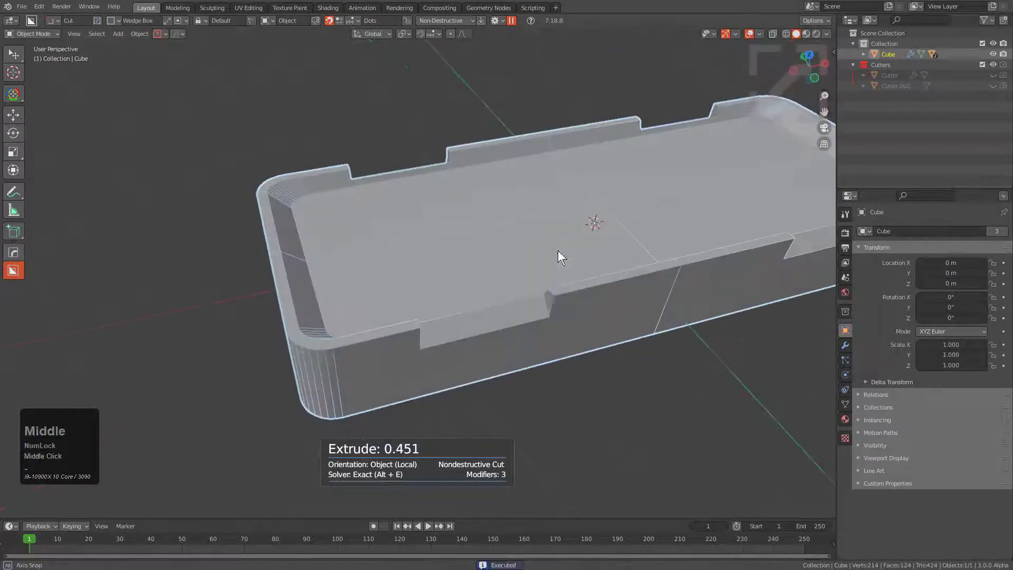
- Cut a narrow wedge-shaped groove around the side notch, about 0.119 deep with a solidify thickness of -0.030
click(562, 322)
mouse_move(569, 293)
mouse_down()
mouse_move(506, 248)
mouse_move(403, 254)
mouse_move(391, 237)
mouse_up()
key(w)
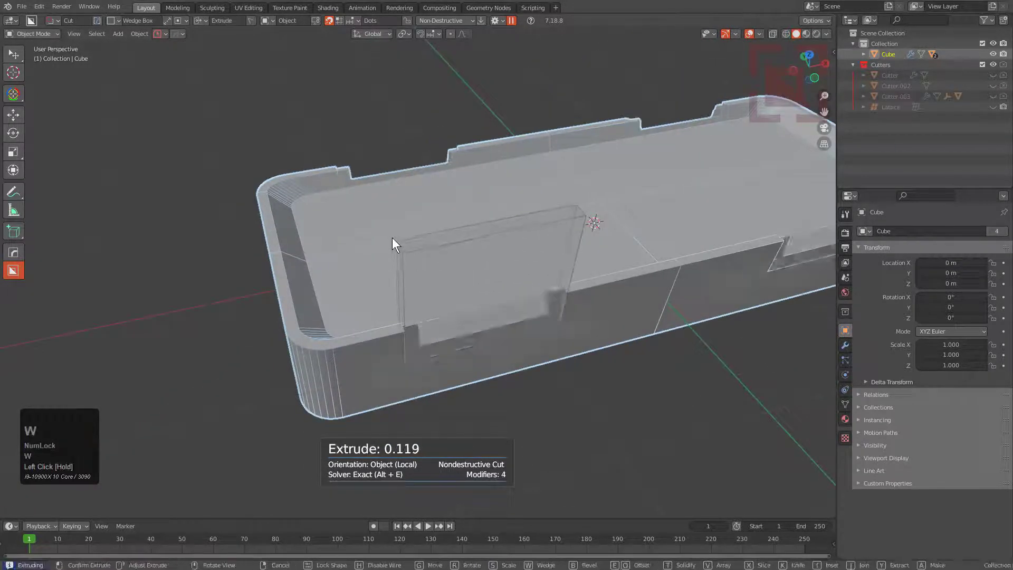
key(t)
key(t)
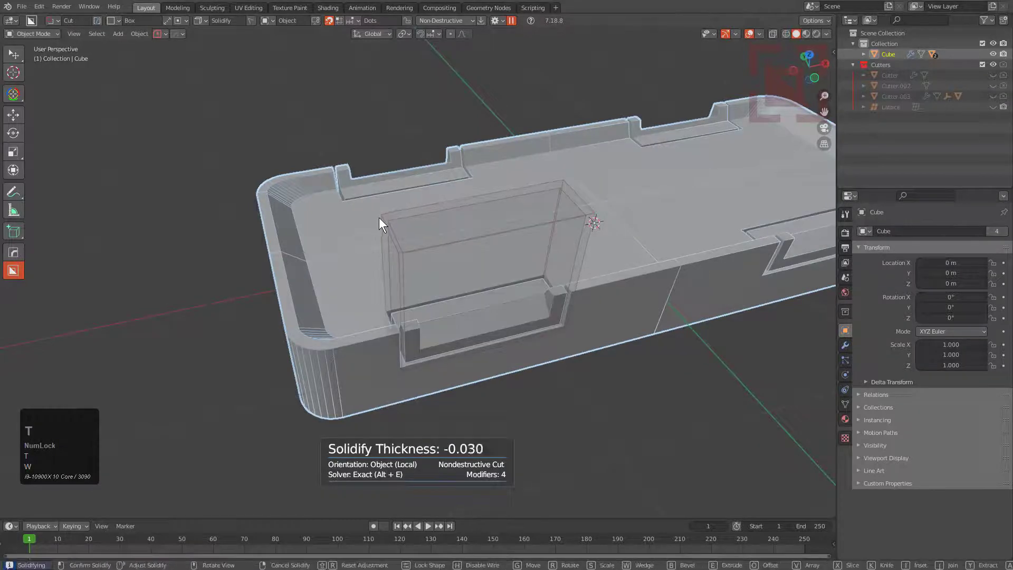
middle_click(384, 221)
- Draw a box across the slab's underside, extrude it about 2.015 and join it as a protruding block
middle_drag(391, 268, 495, 257)
mouse_move(475, 261)
mouse_down()
mouse_move(466, 262)
mouse_move(502, 351)
mouse_move(448, 323)
mouse_move(444, 304)
mouse_up()
mouse_move(443, 296)
middle_down()
mouse_move(372, 293)
mouse_move(331, 328)
middle_up()
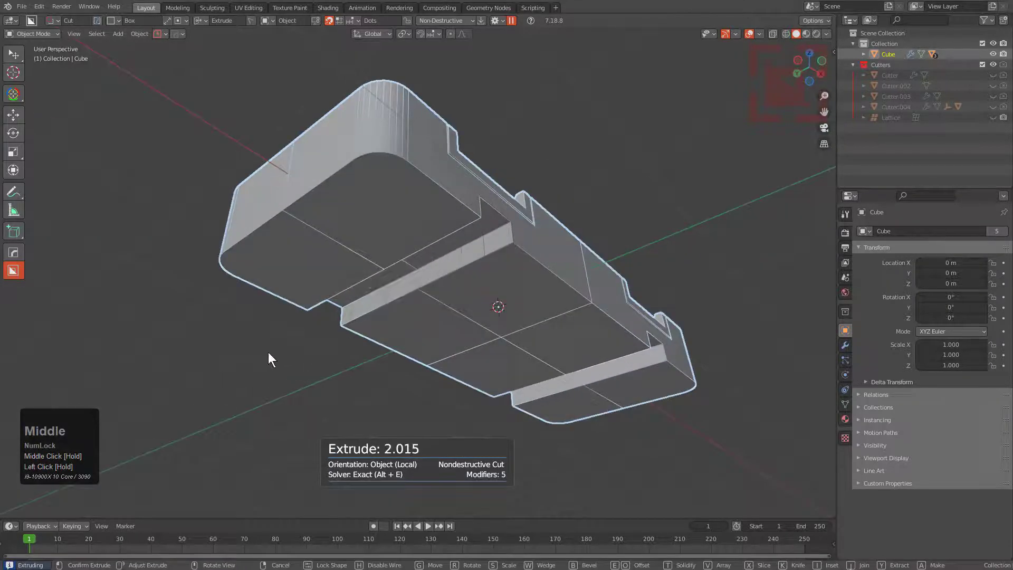
key(Tab)
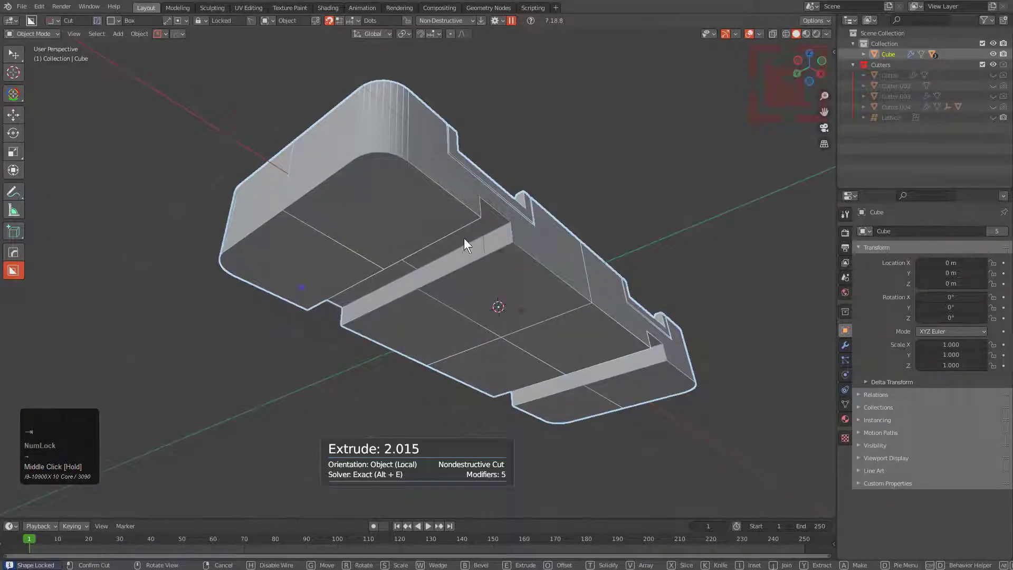
key(j)
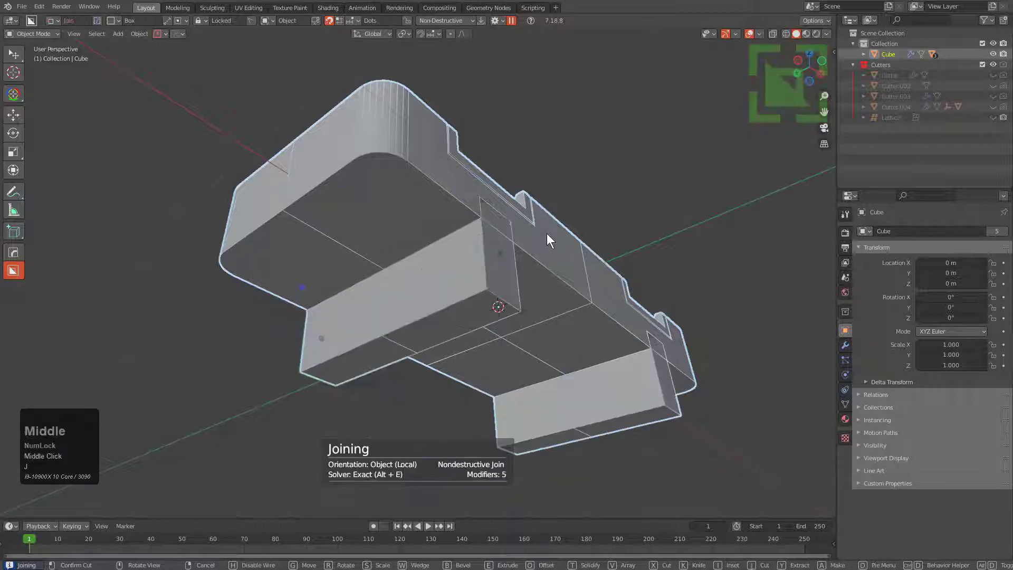
- Compare the Fast and Exact boolean solvers on the joined underside block
scroll(493, 217, up, 3)
middle_drag(493, 218, 524, 155)
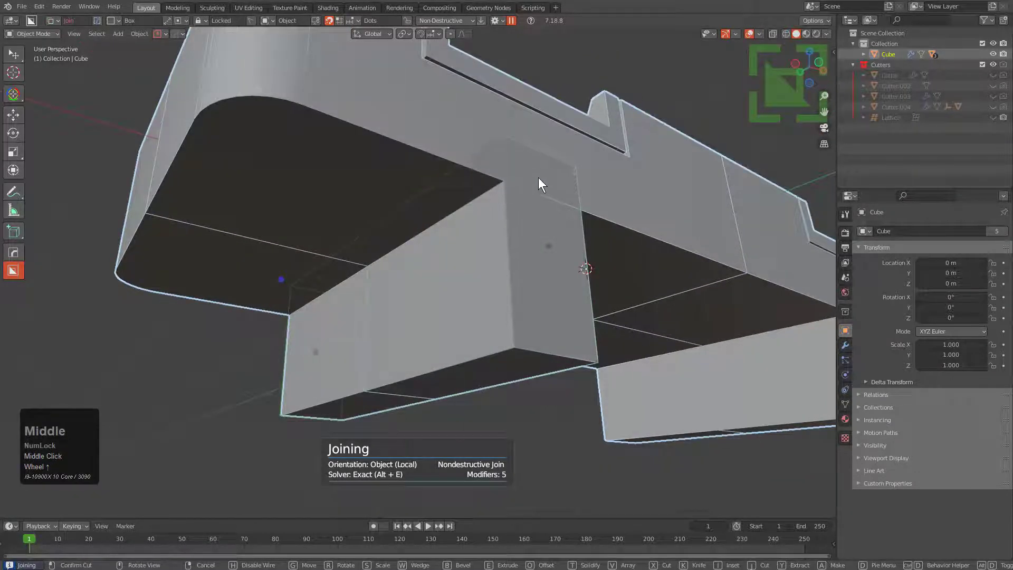
key(alt+e)
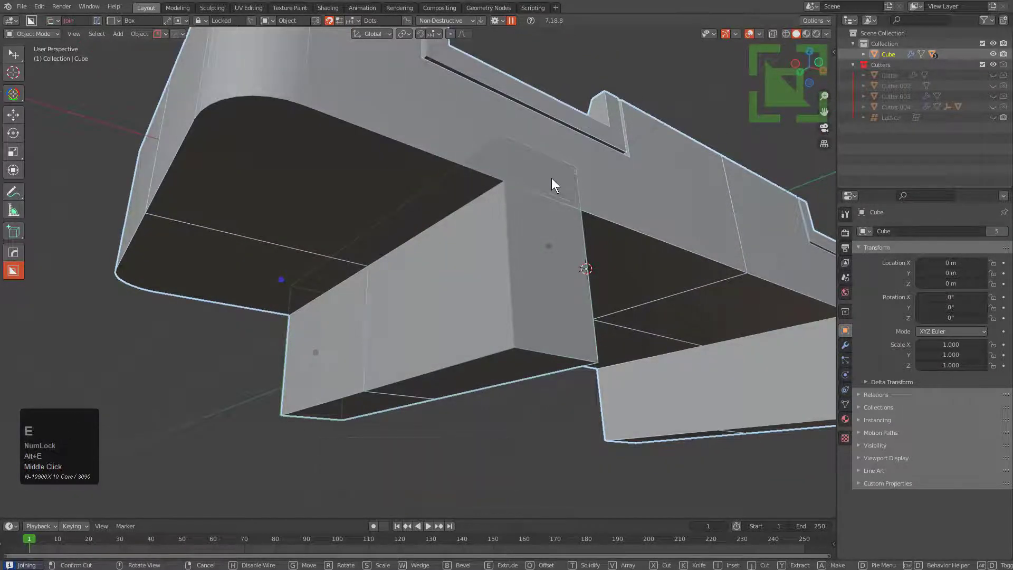
middle_drag(552, 181, 557, 186)
key(alt+e)
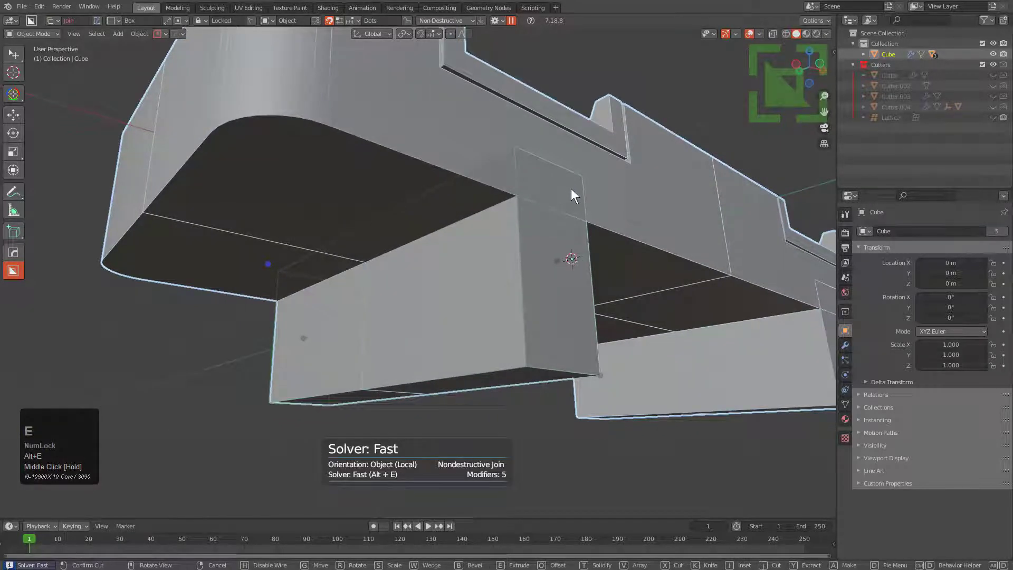
key(alt+e)
- Bevel the joined underside block about 0.188 wide with 16 segments and finish the join
middle_drag(575, 187, 588, 251)
key(b)
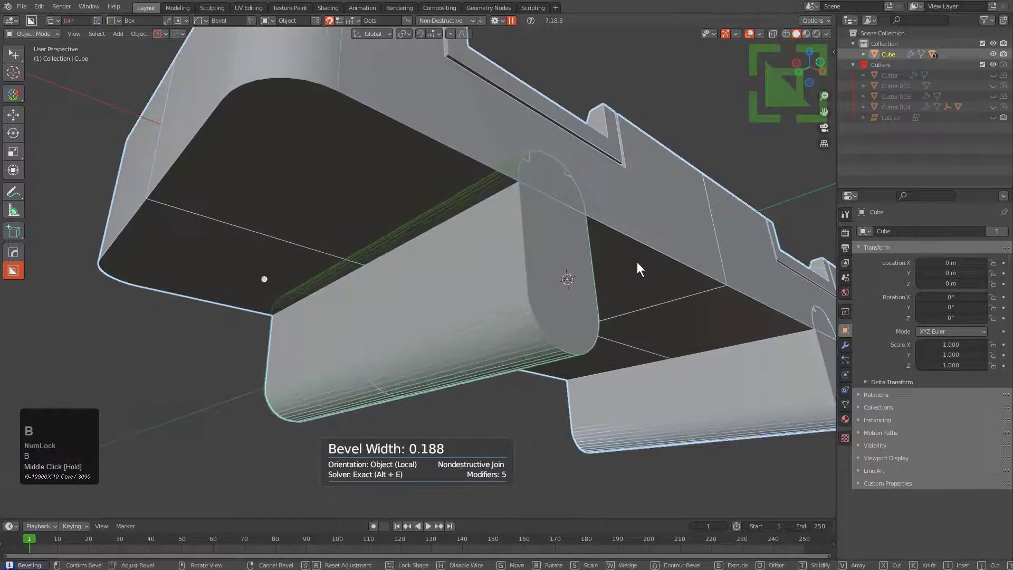
scroll(641, 262, up, 12)
scroll(661, 270, up, 1)
click(660, 271)
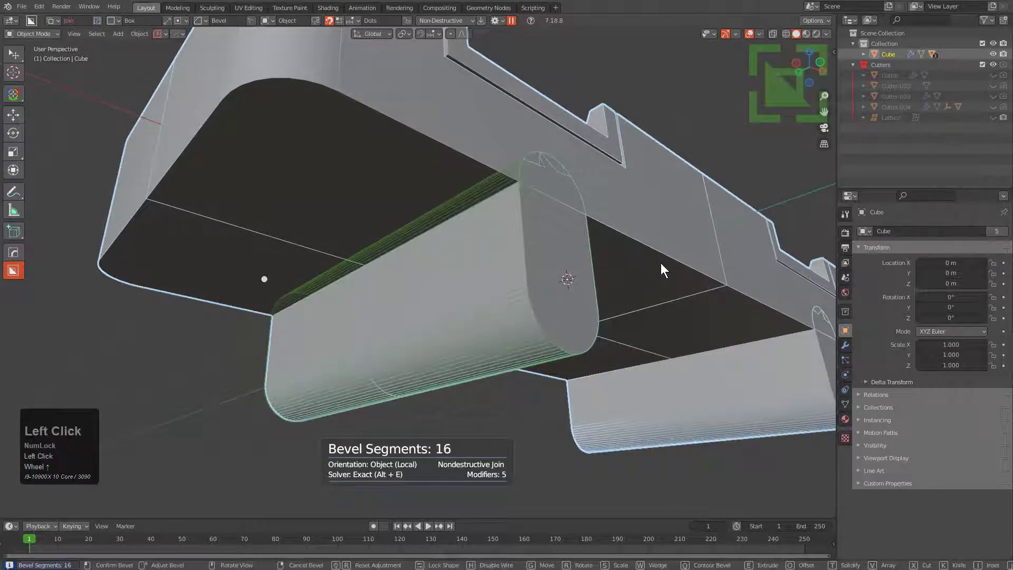
scroll(591, 263, down, 2)
key(1)
- Add a Decimate modifier with planar dissolve at 0.50° to remove the stray edges around the joined block
middle_drag(564, 258, 549, 301)
scroll(568, 312, up, 5)
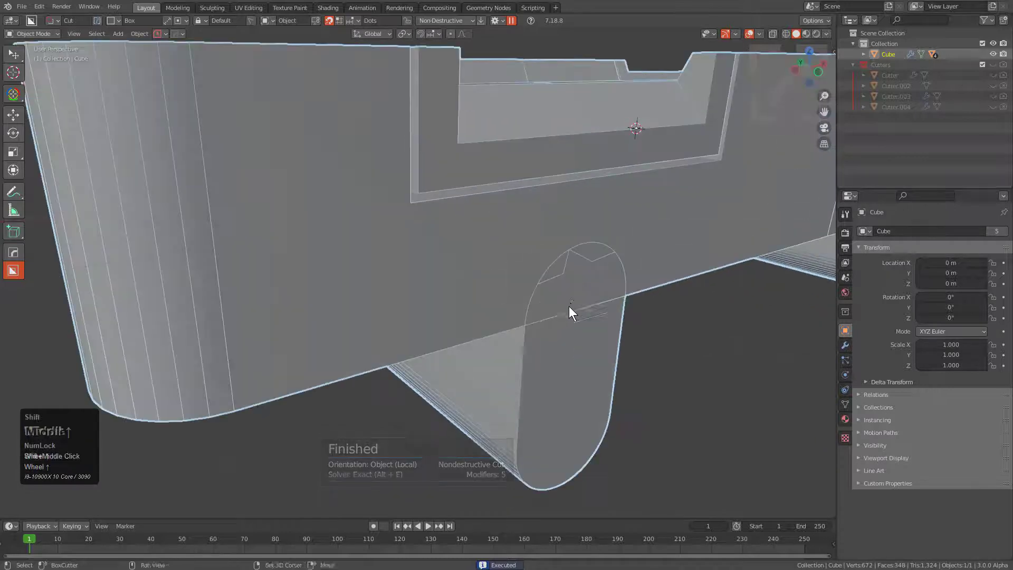
key(q)
mouse_move(424, 317)
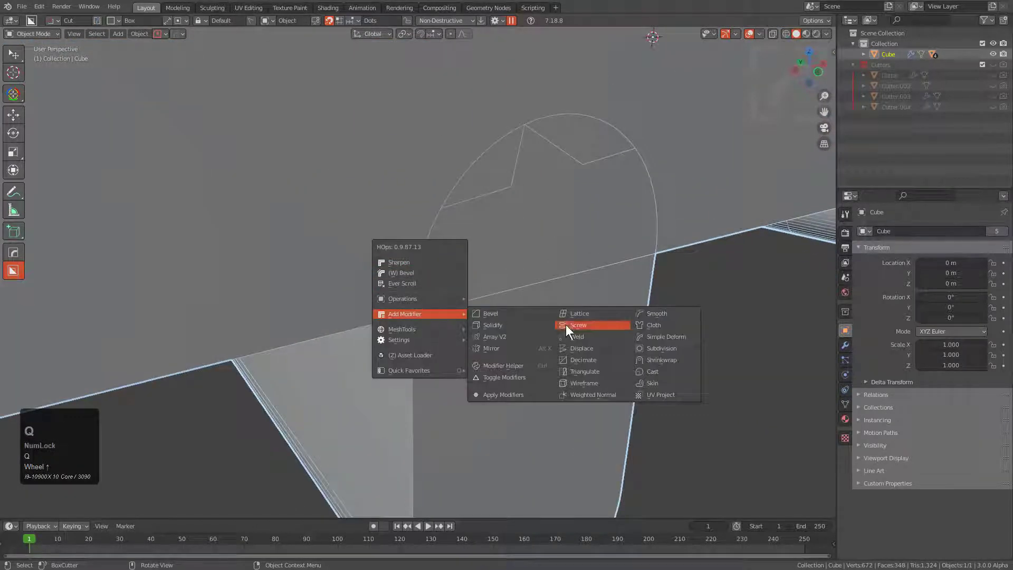
click(581, 359)
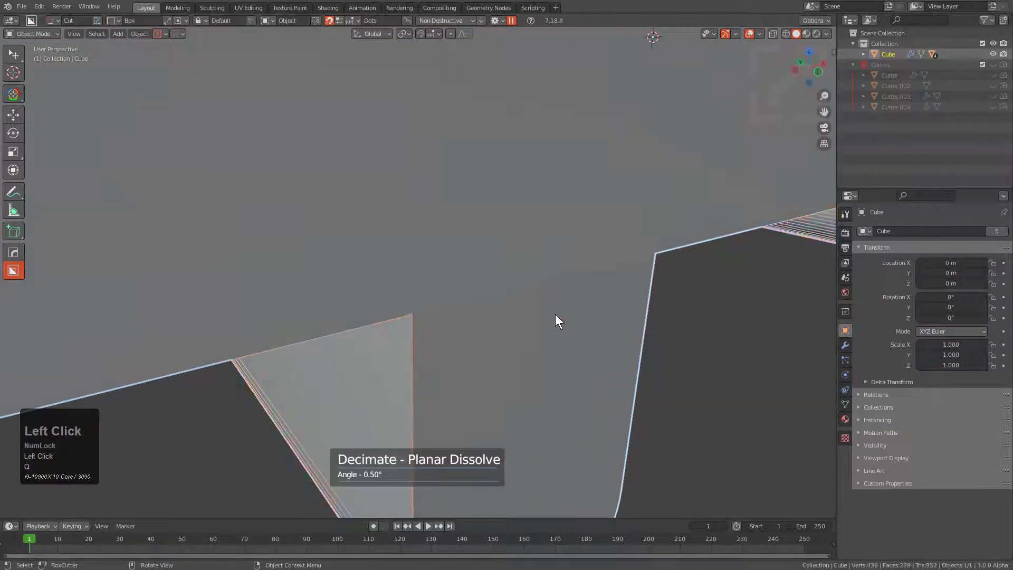
middle_drag(559, 321, 515, 285)
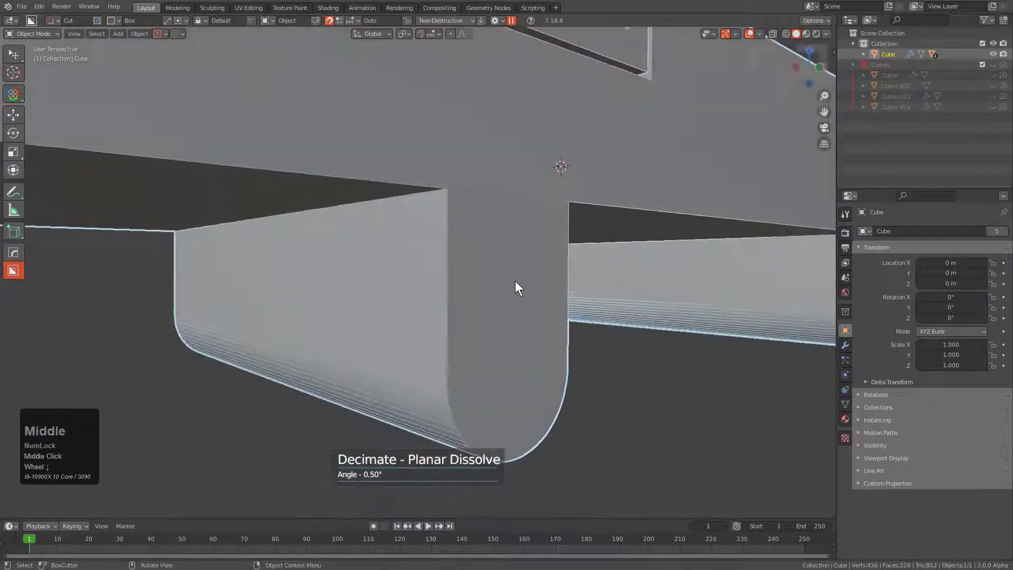
- Dice the whole part with Dice V2 using the Knife method and Boxelize at 35 segments, leaving its modifiers live
scroll(502, 248, down, 3)
middle_drag(484, 212, 466, 296)
scroll(486, 306, up, 1)
shift+middle_drag(467, 296, 547, 260)
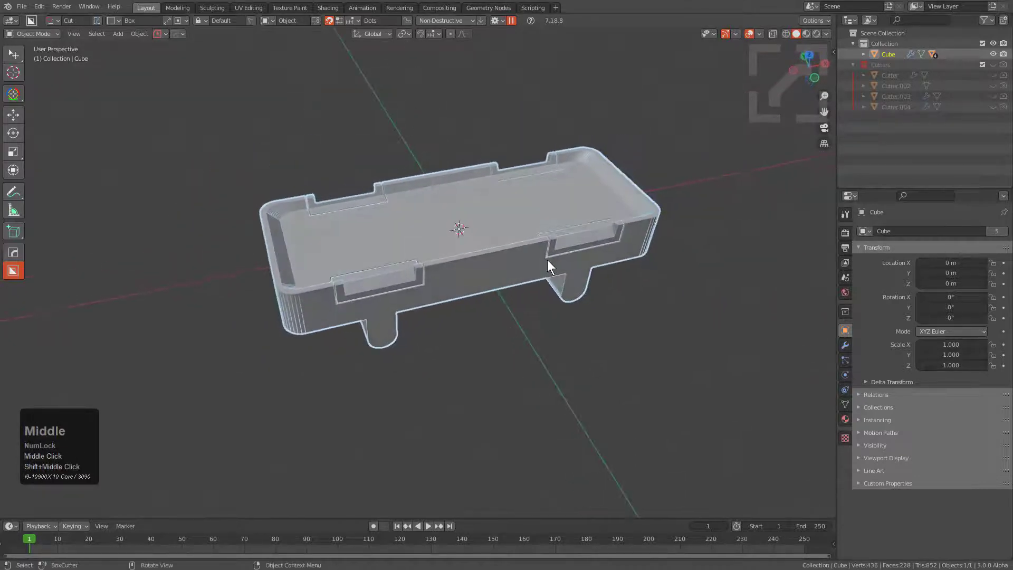
key(q)
mouse_move(546, 275)
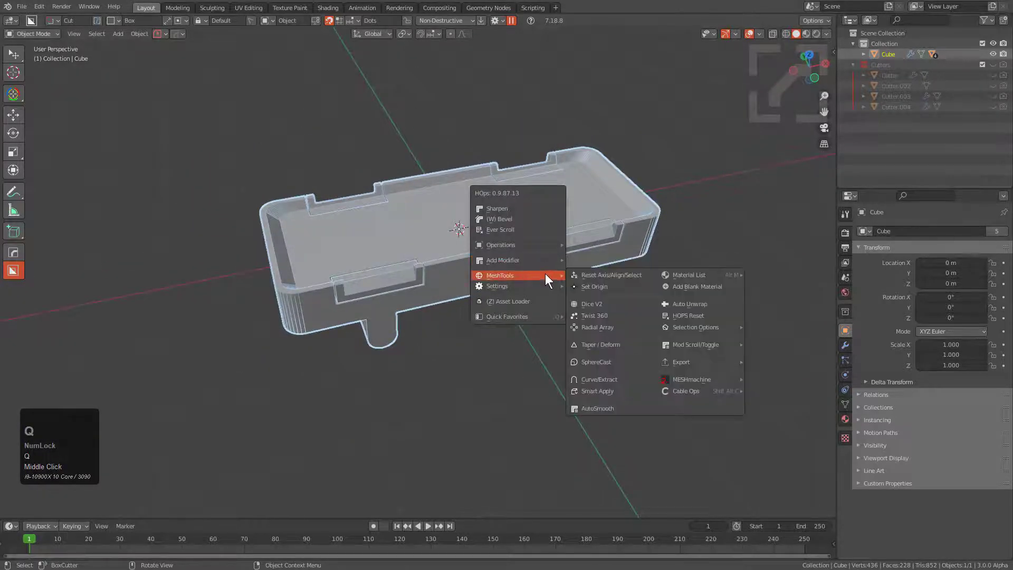
ctrl+click(610, 306)
scroll(610, 307, up, 1)
scroll(610, 313, up, 4)
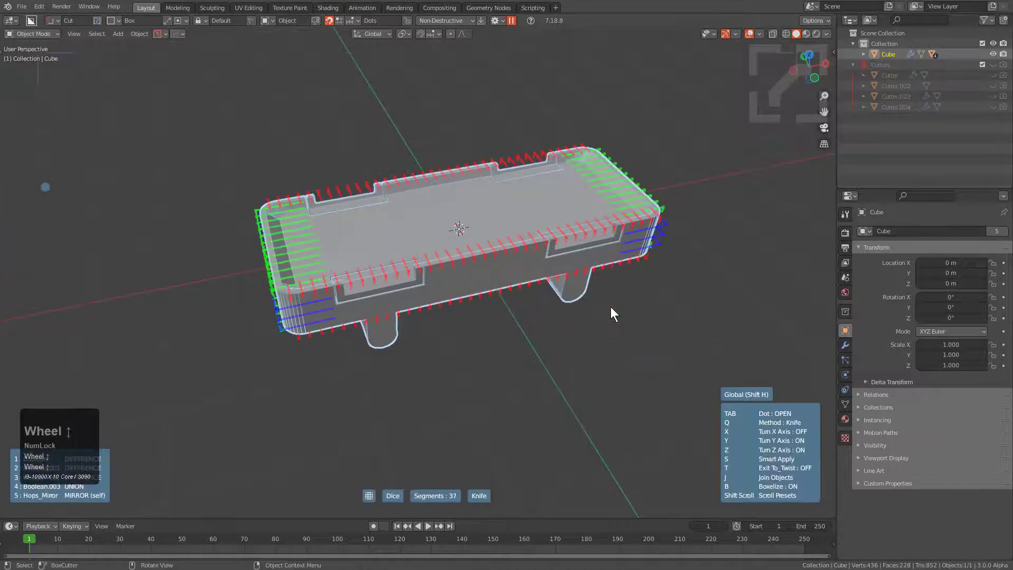
scroll(611, 310, up, 3)
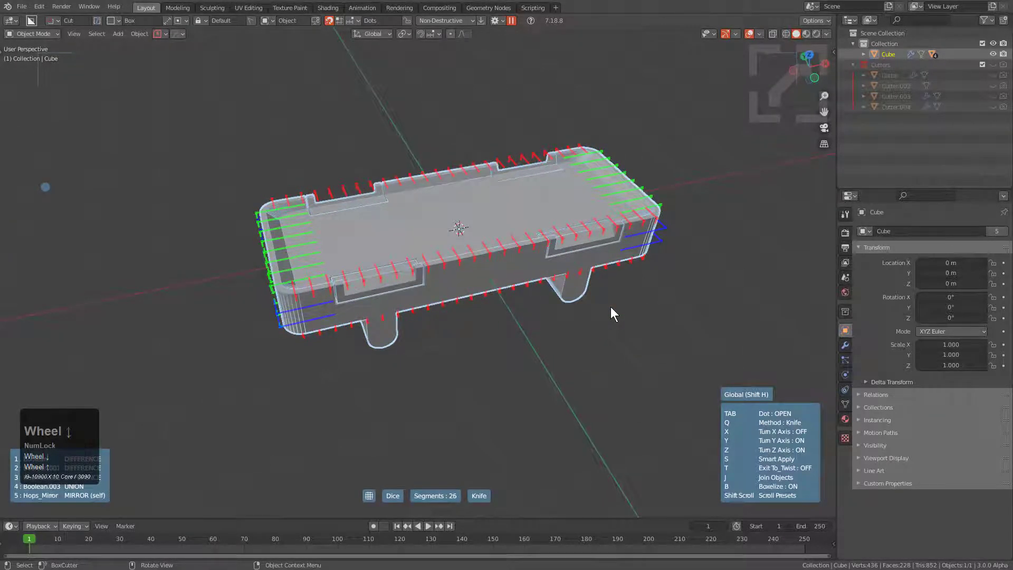
scroll(611, 308, down, 4)
scroll(611, 308, up, 5)
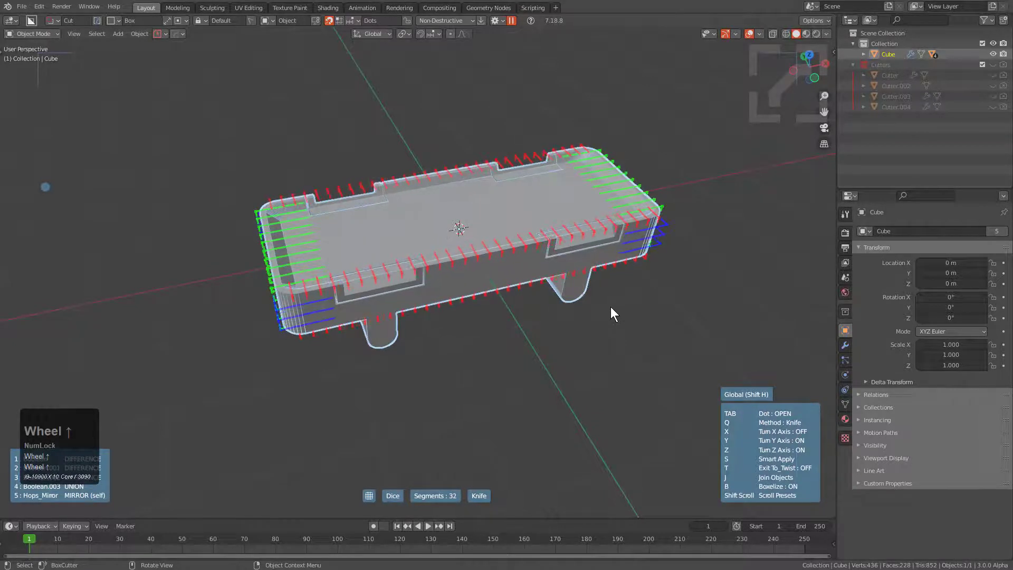
click(611, 308)
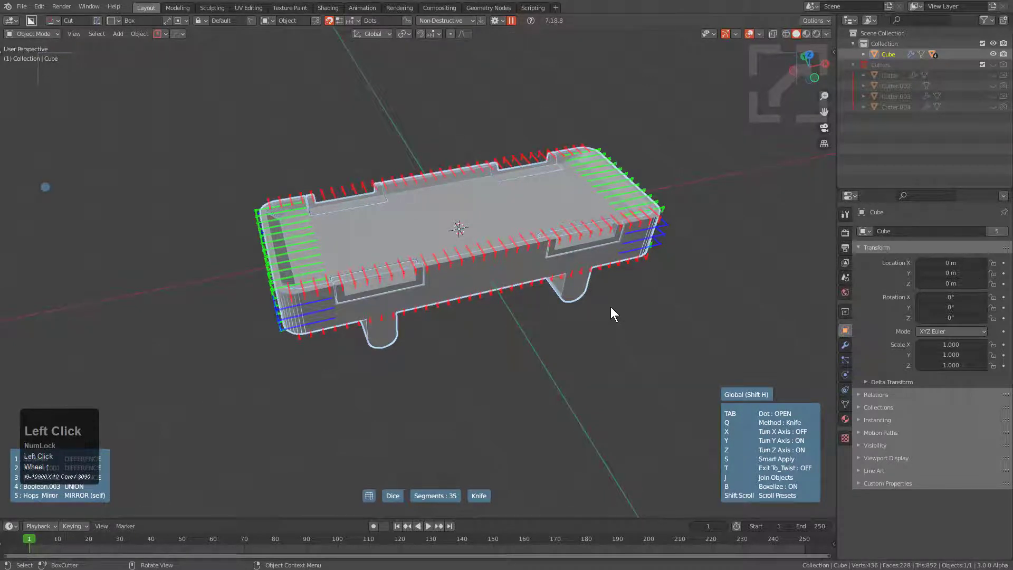
- Inspect the diced part from its side and undo the Boxelize dice
middle_drag(523, 310, 404, 260)
key(ctrl+z)
middle_click(470, 252)
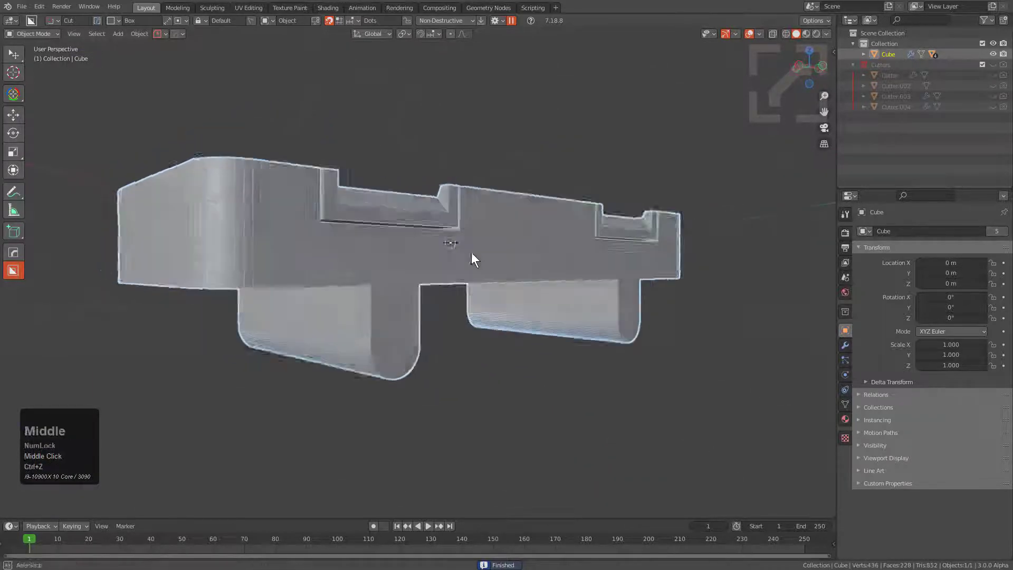
key(q)
mouse_move(467, 255)
click(533, 284)
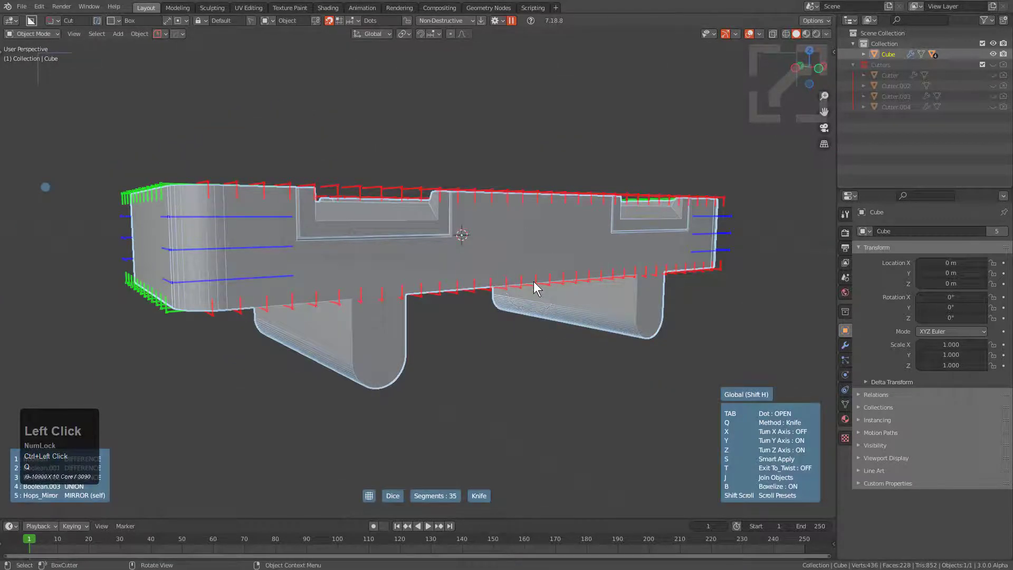
right_click(534, 282)
- Try Smart Apply inside Dice V2 at 12 X cuts, cancel the dice and undo back to the live modifiers
key(q)
mouse_move(540, 281)
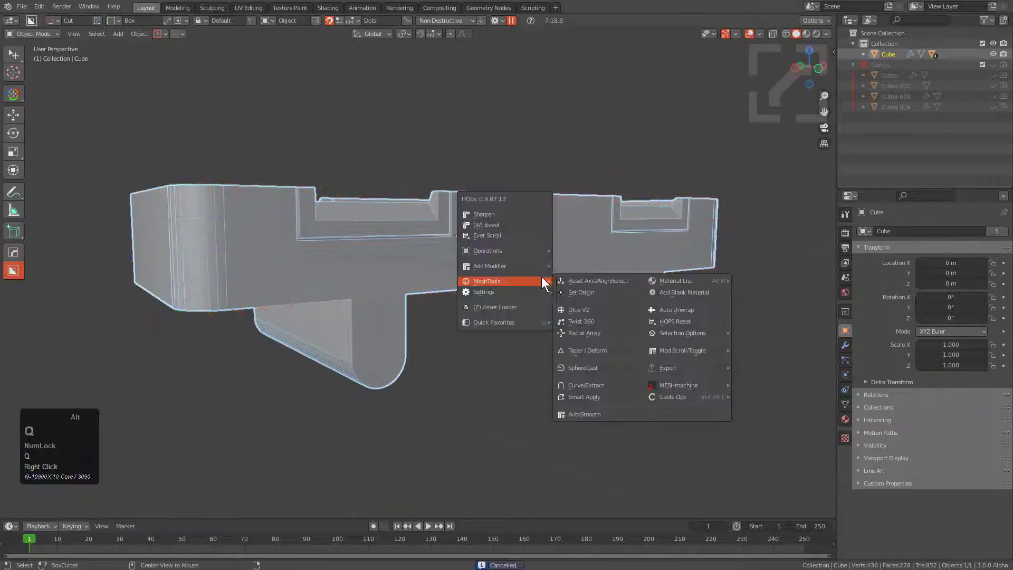
click(588, 311)
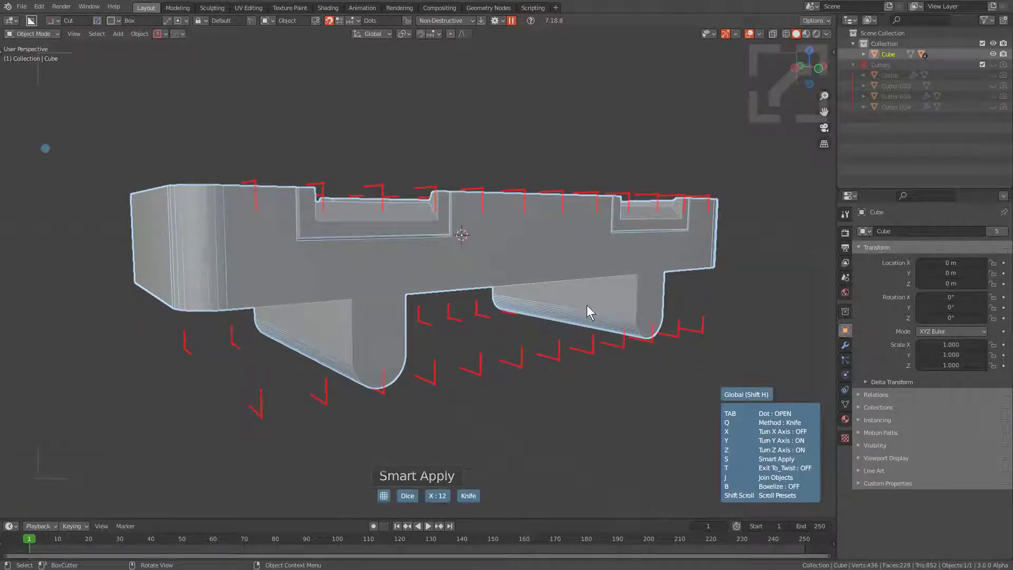
right_click(587, 305)
scroll(585, 283, down, 2)
middle_drag(585, 284, 547, 295)
key(q)
mouse_move(546, 294)
click(587, 324)
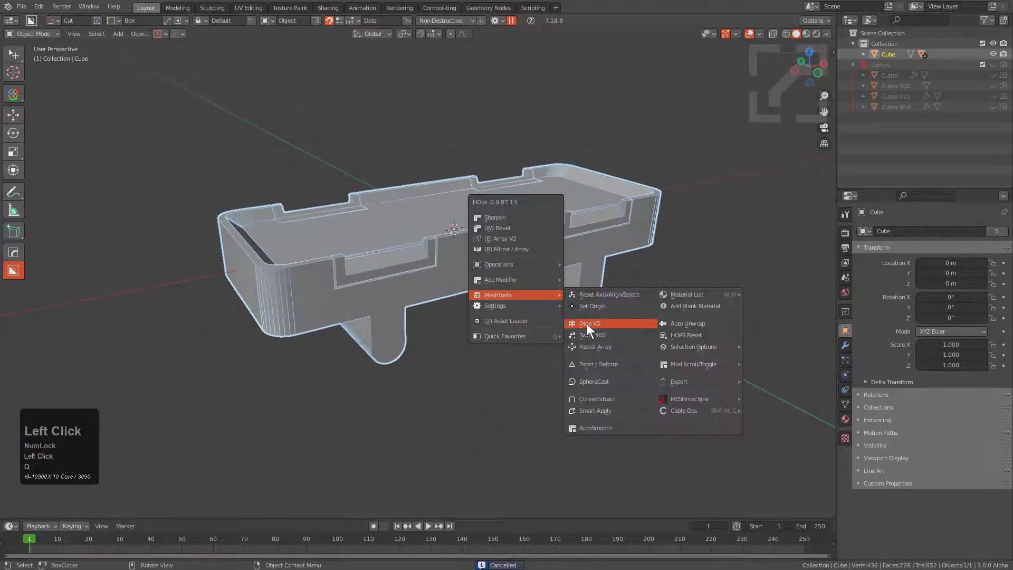
right_click(587, 324)
key(ctrl+z)
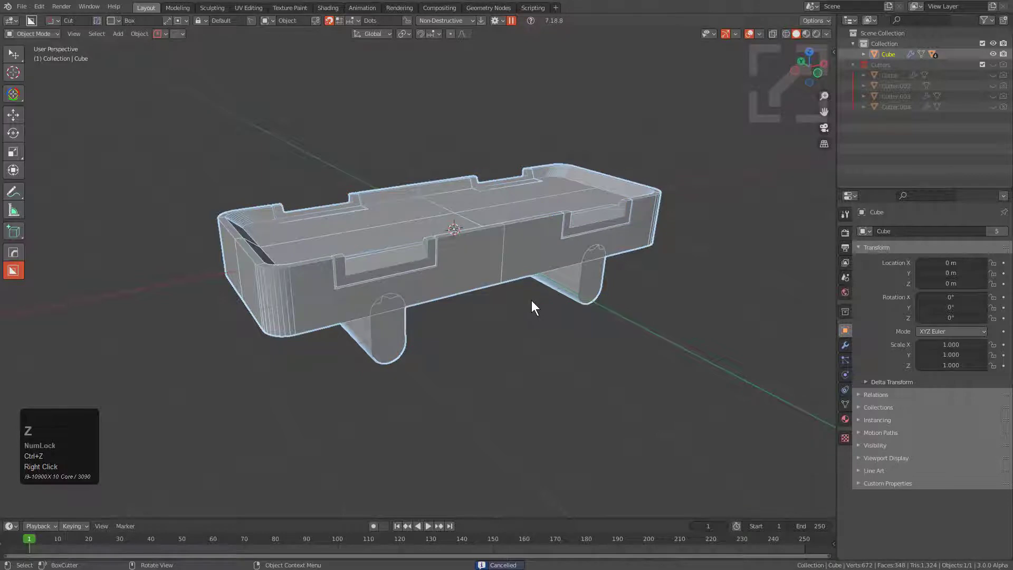
- Start Dice V2 on the part with the Knife method at 12 X cuts and Smart Apply its modifiers
key(q)
mouse_move(526, 275)
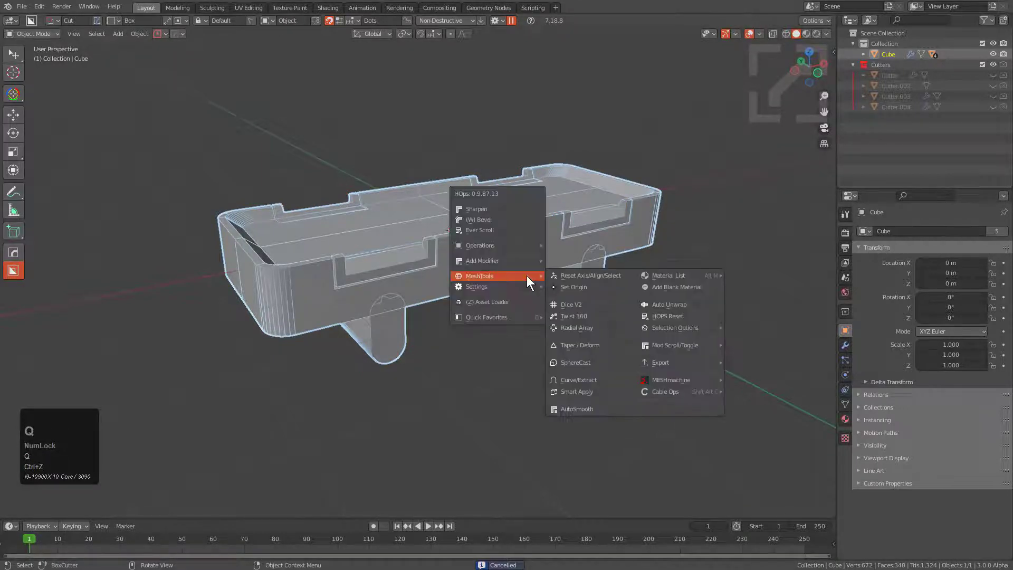
click(572, 302)
scroll(572, 300, up, 1)
scroll(572, 301, down, 3)
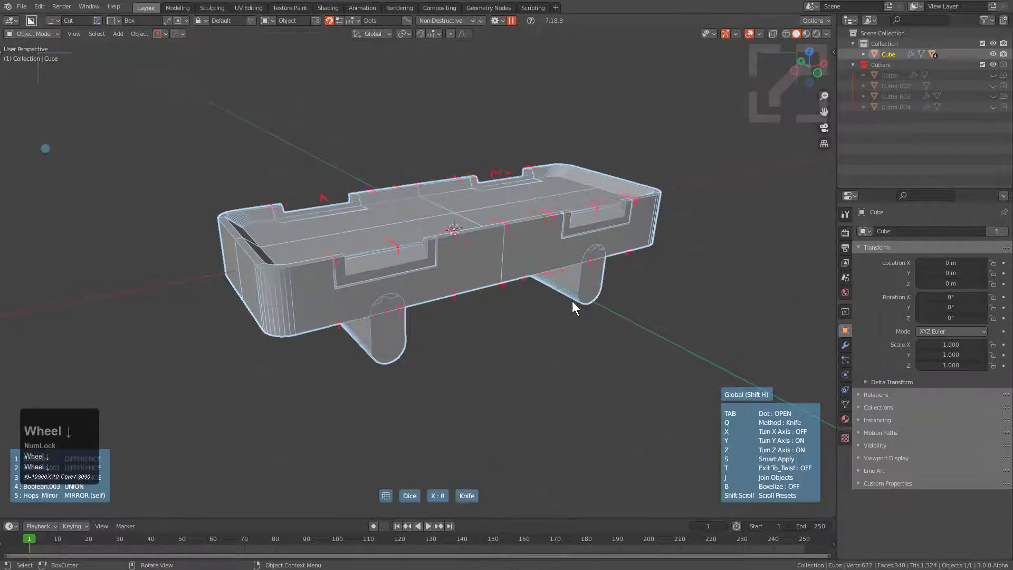
scroll(572, 301, up, 4)
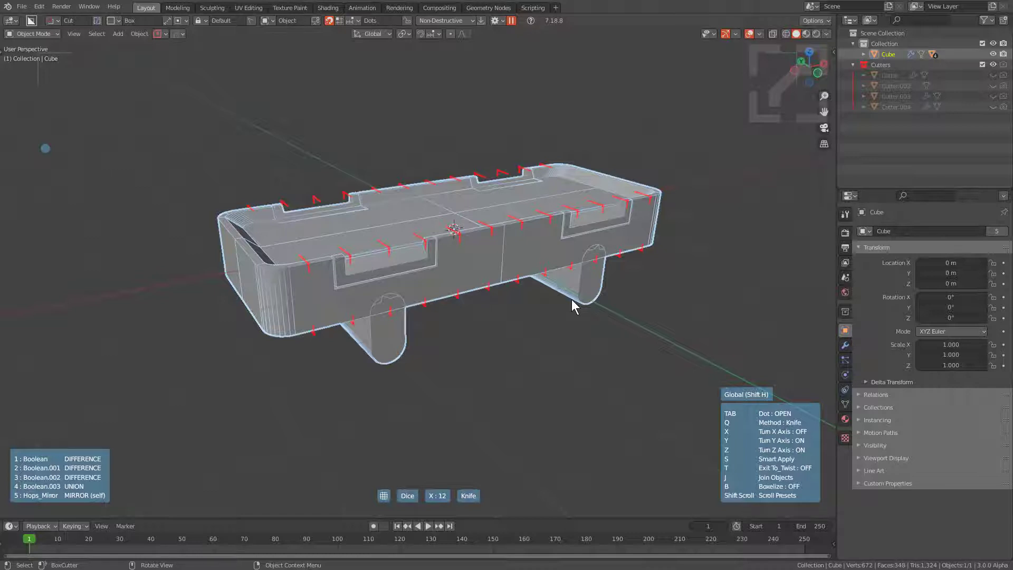
key(s)
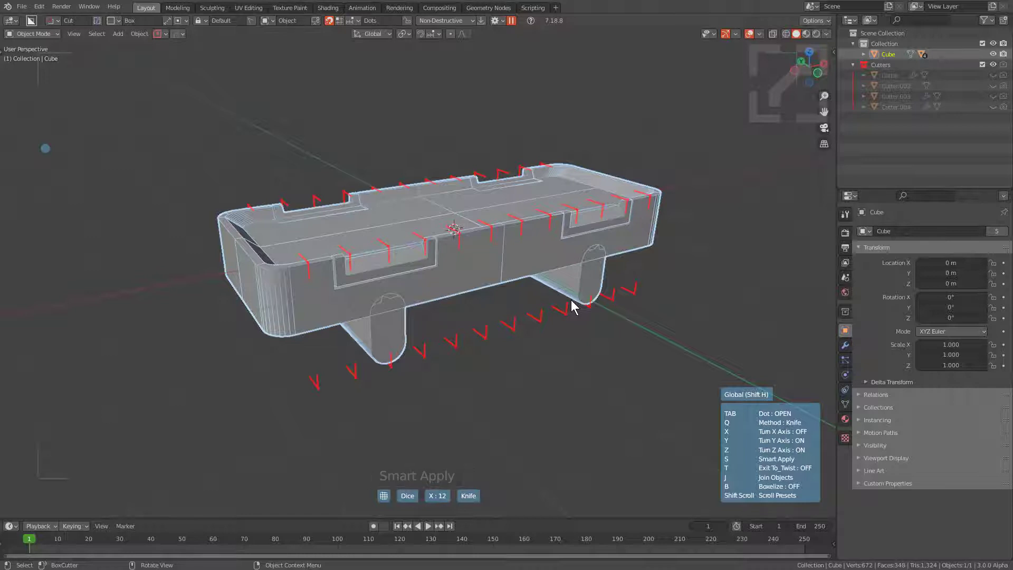
- Turn on Boxelize with 33 segments and knife the dice cuts across the whole part on all axes
scroll(575, 306, up, 3)
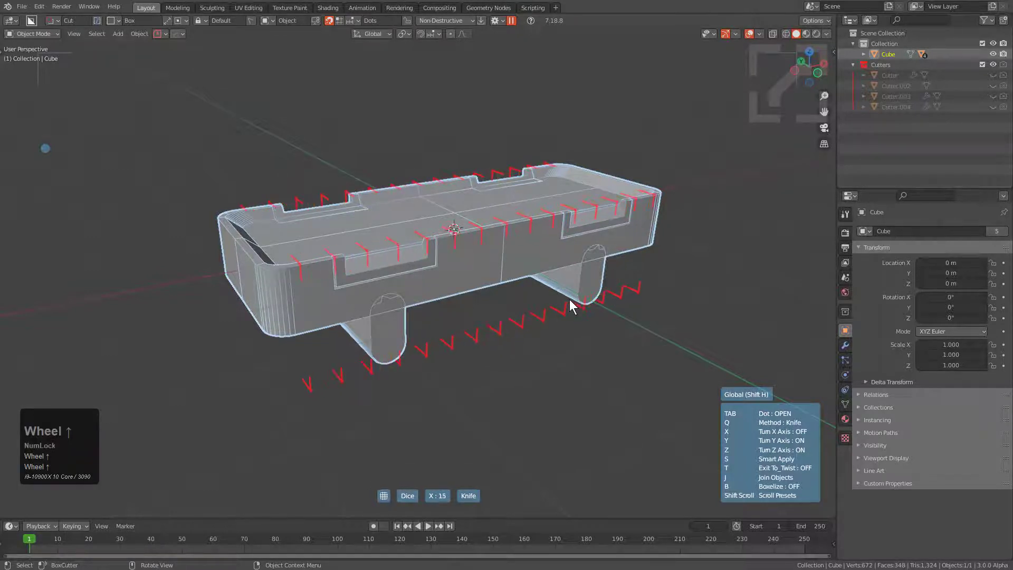
scroll(572, 308, down, 3)
key(b)
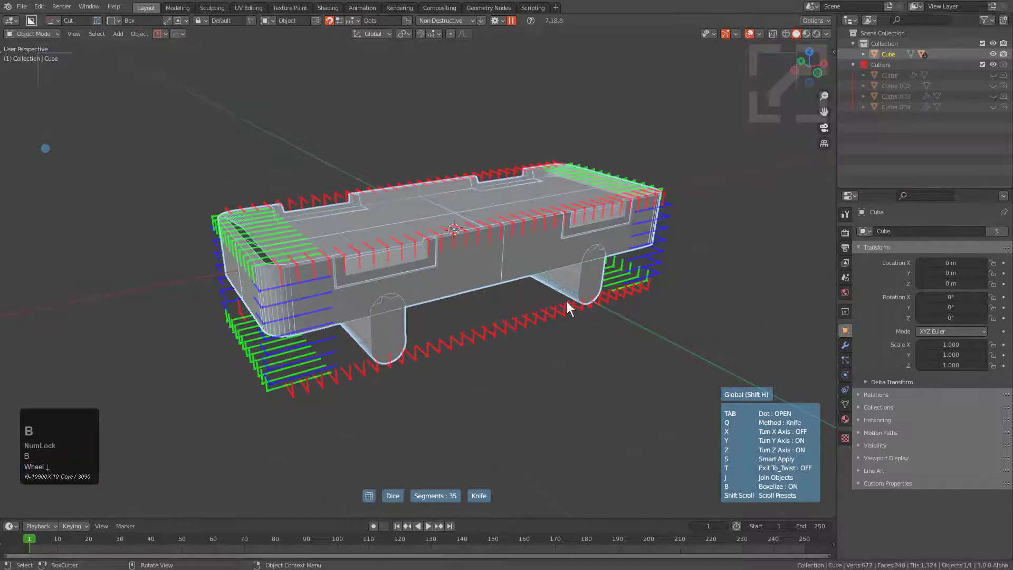
scroll(569, 308, down, 5)
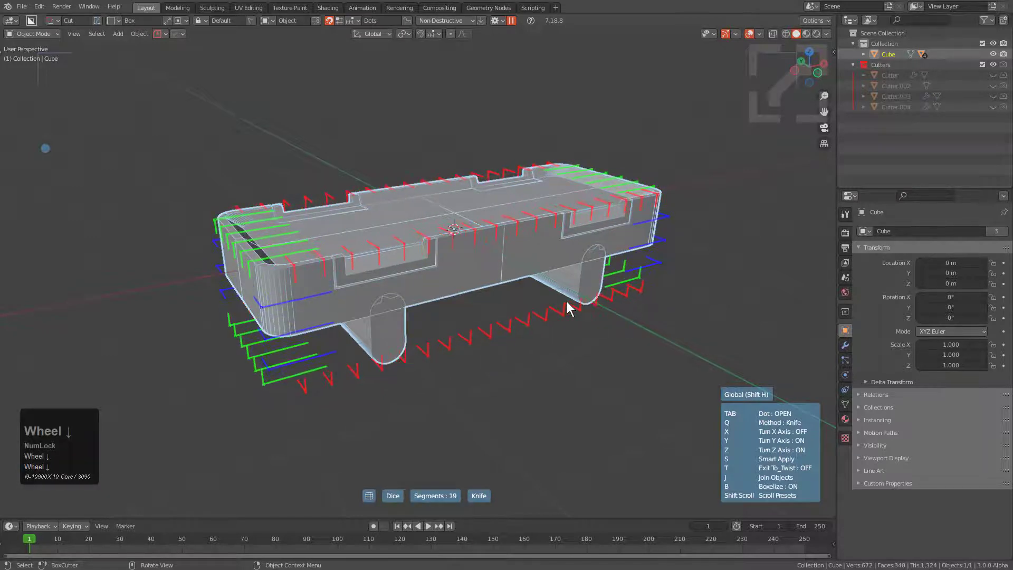
scroll(569, 308, up, 5)
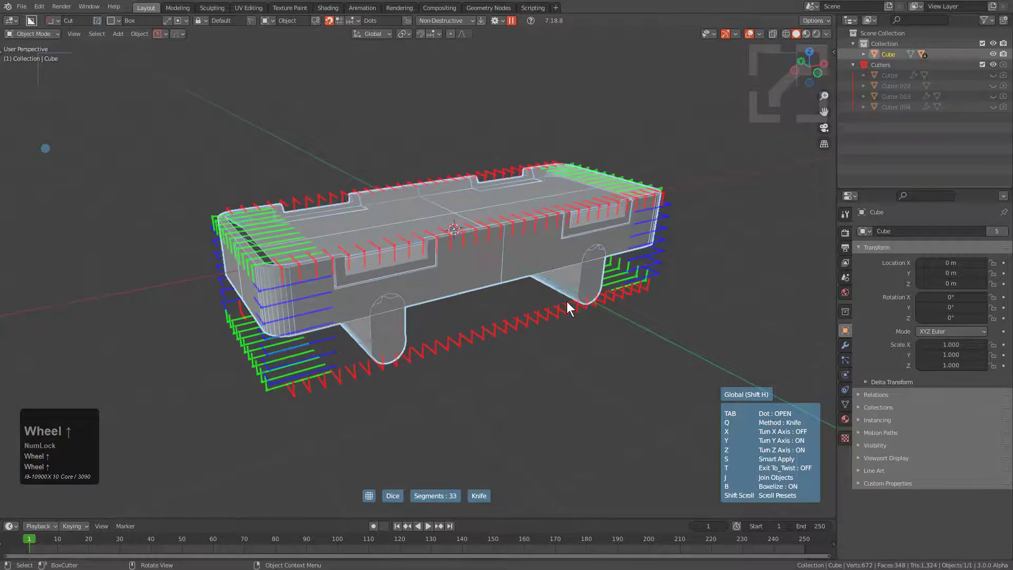
click(569, 308)
middle_drag(570, 305, 339, 233)
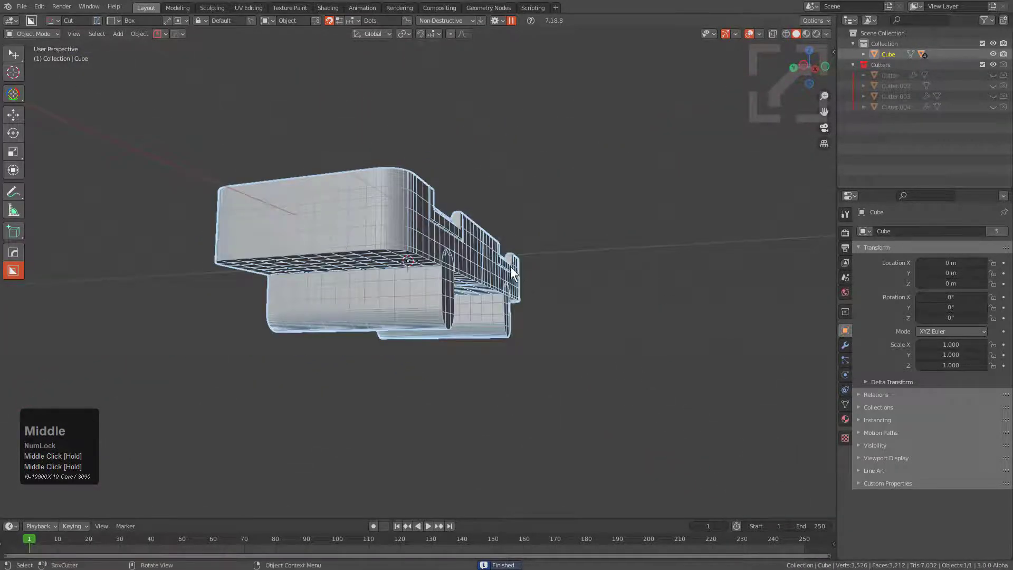
middle_drag(435, 217, 533, 251)
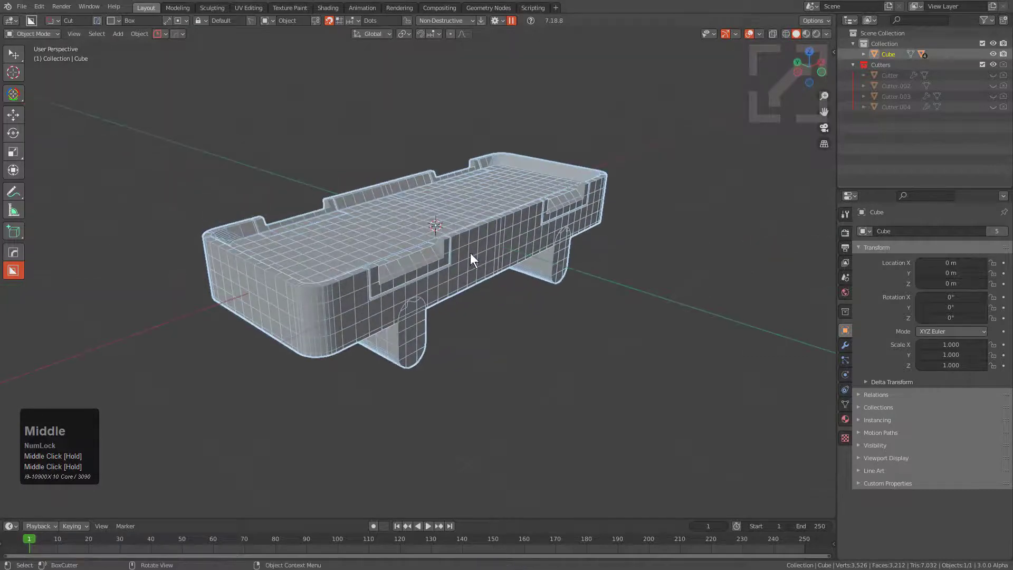
middle_drag(481, 202, 502, 227)
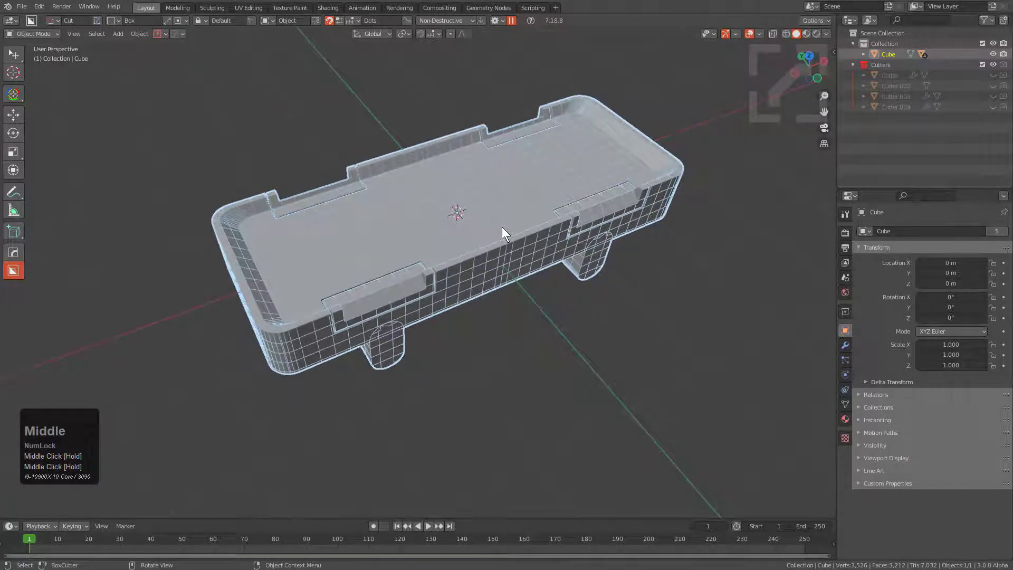
- Review the Dice V2 options without dicing again, and locate the standalone Smart Apply operation
key(q)
mouse_move(501, 196)
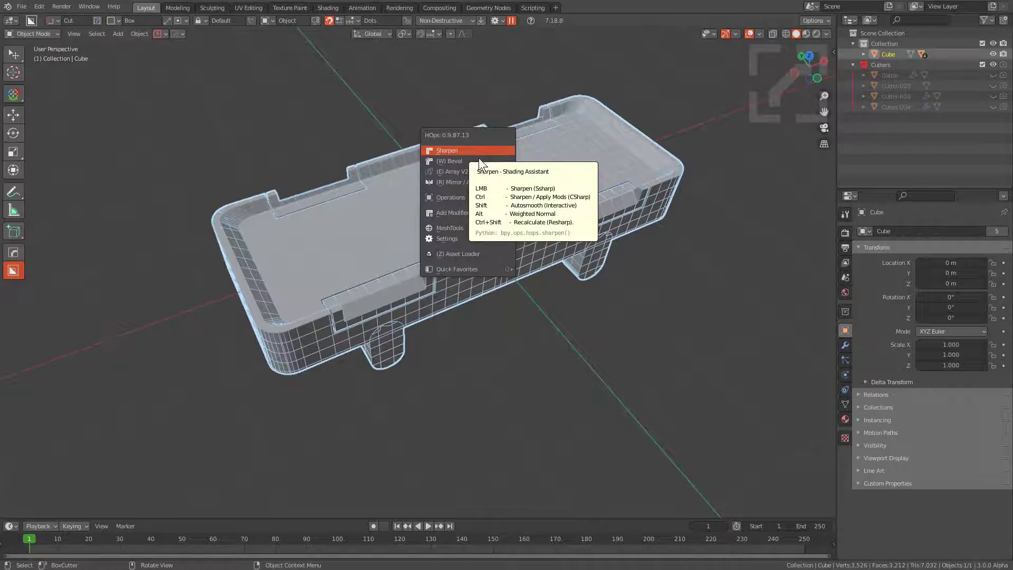
mouse_move(454, 227)
click(555, 256)
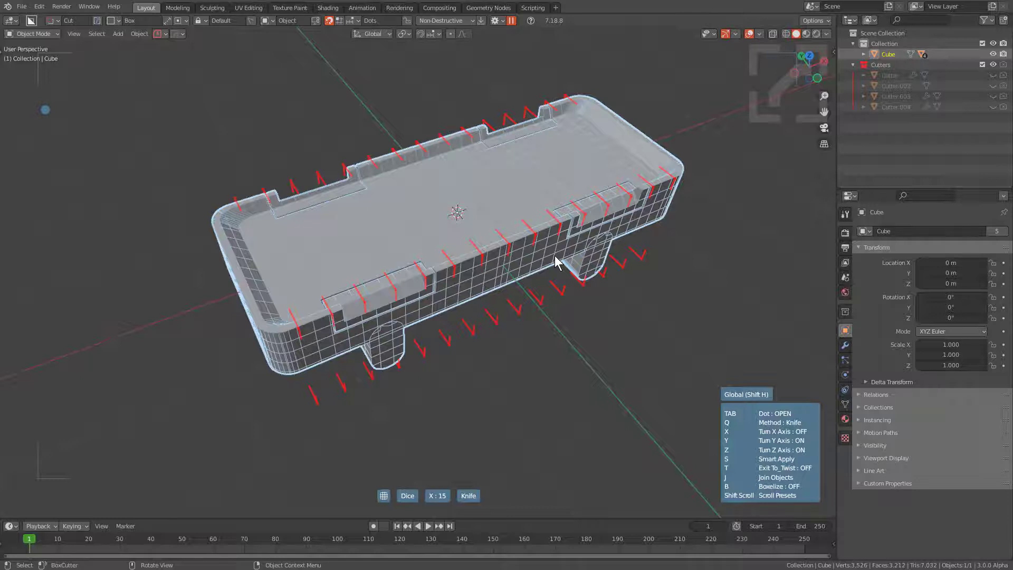
right_click(556, 257)
key(q)
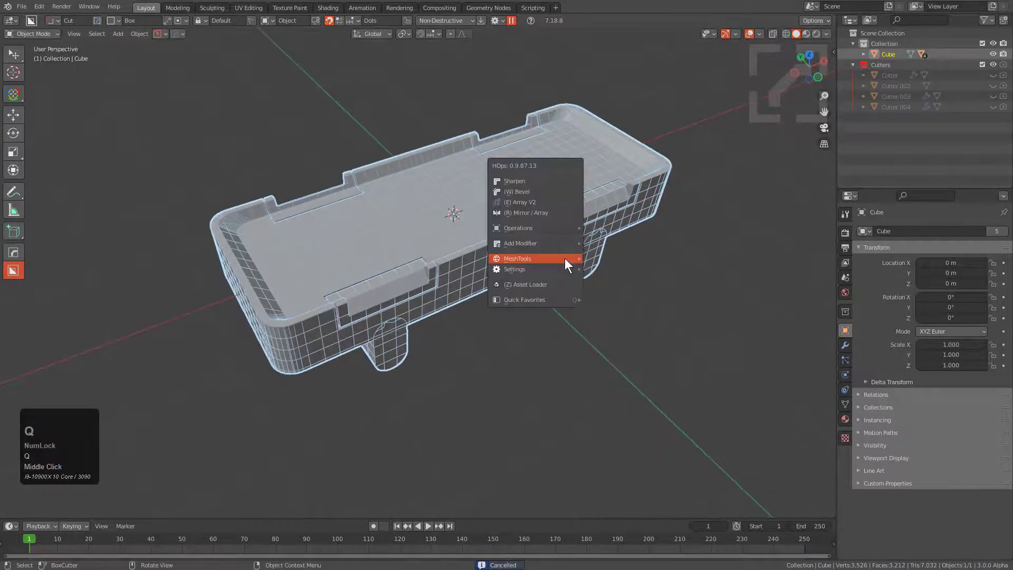
mouse_move(559, 227)
click(611, 331)
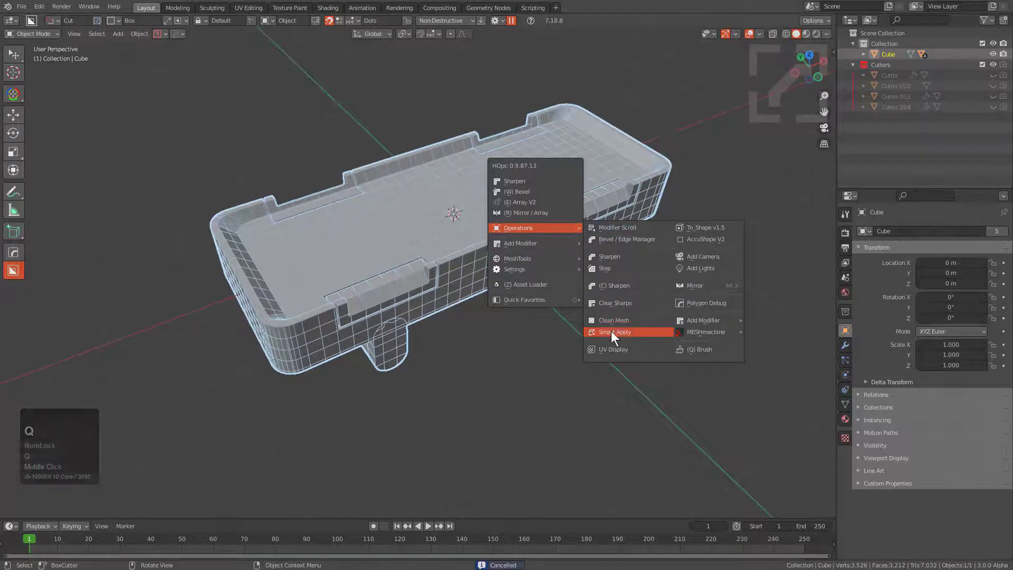
middle_drag(438, 259, 490, 289)
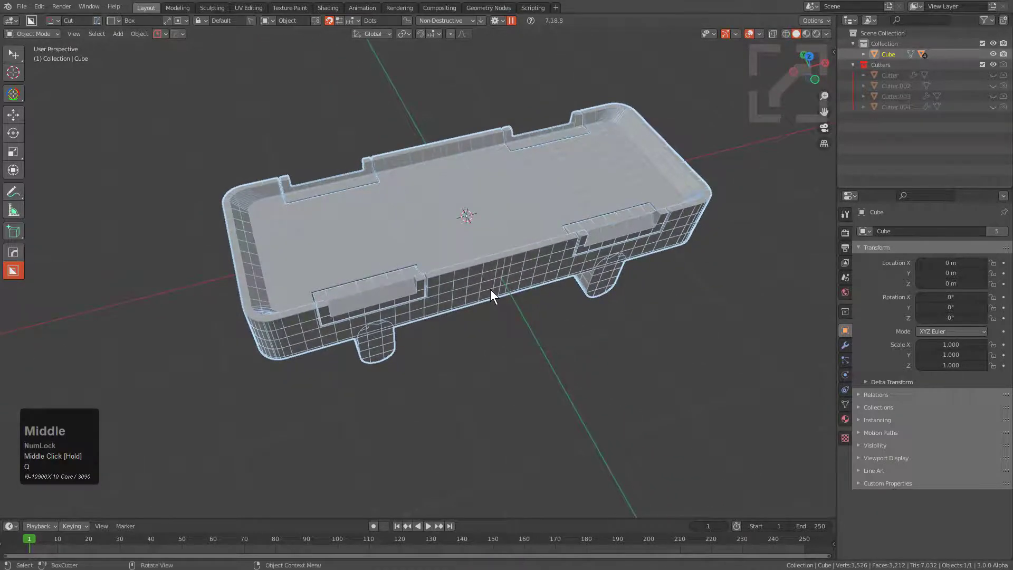